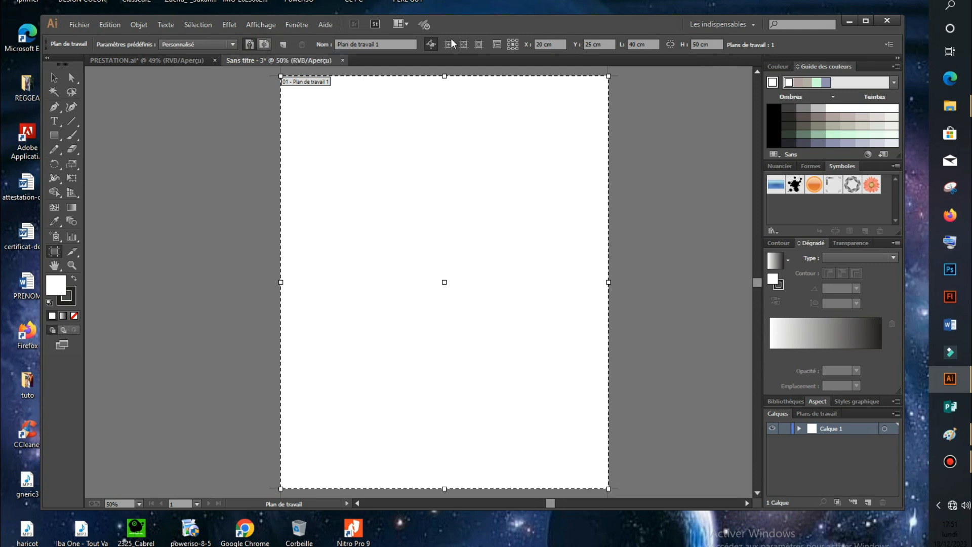
Place the Santa hat and classic hamburger images from the Downloads folder into the document beside the artboard.
{"action": "left_click", "coordinate": [59, 80]}
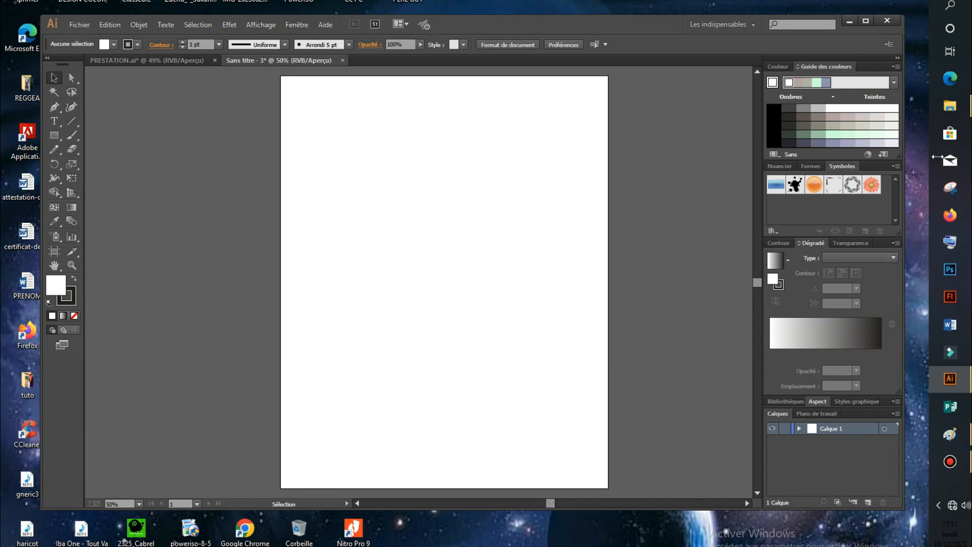
{"action": "left_click", "coordinate": [896, 107]}
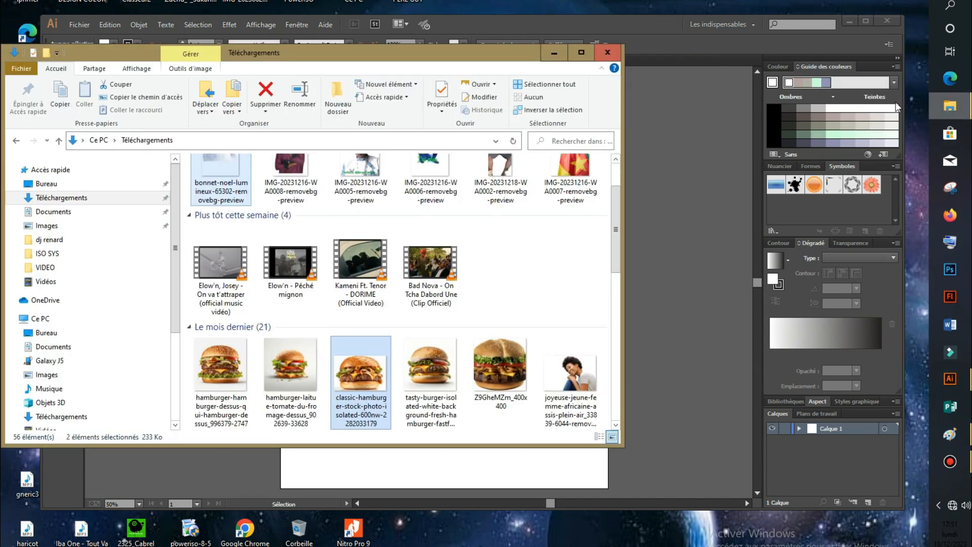
{"action": "left_click", "coordinate": [583, 271]}
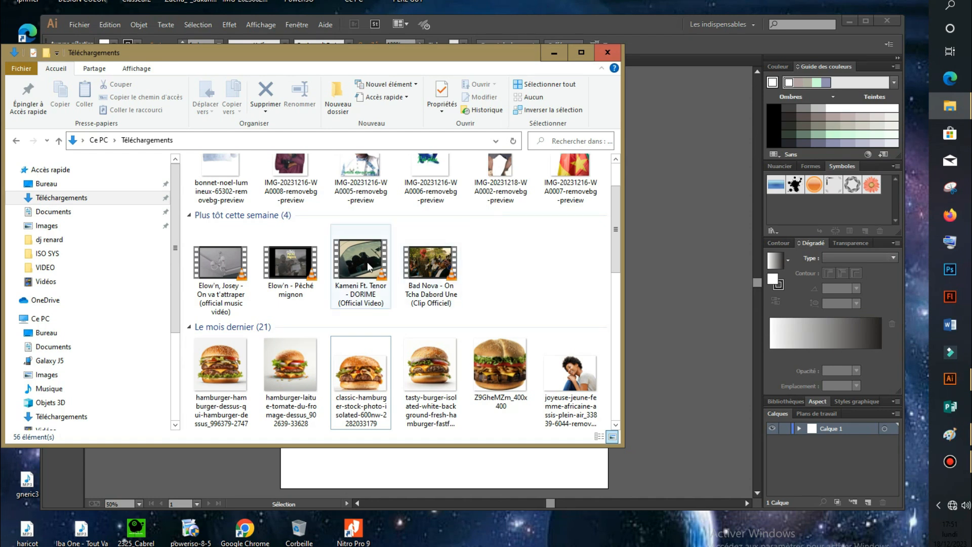
{"action": "left_click", "coordinate": [227, 172]}
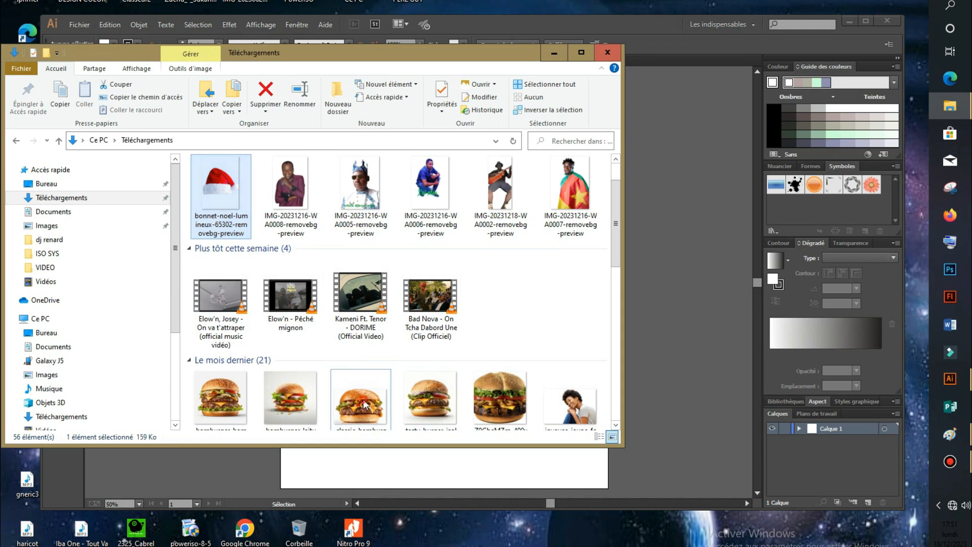
{"action": "left_click", "coordinate": [347, 402], "text": "ctrl"}
{"action": "mouse_move", "coordinate": [716, 259]}
{"action": "left_mouse_down"}
{"action": "mouse_move", "coordinate": [729, 268]}
{"action": "mouse_move", "coordinate": [722, 266]}
{"action": "left_mouse_up"}
{"action": "left_click", "coordinate": [553, 53]}
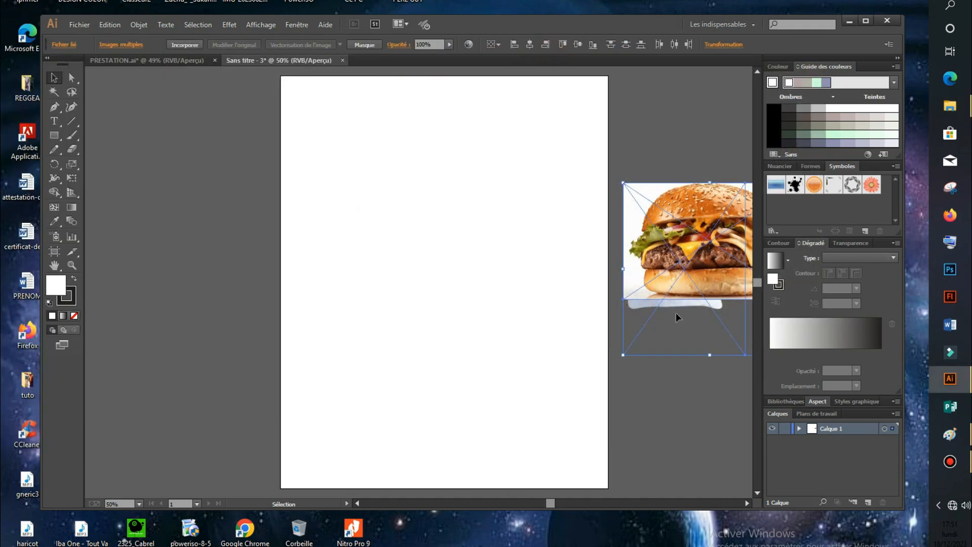
Separate the two overlapping images, moving the burger further up and away from the artboard and the Santa hat onto the artboard's lower part.
{"action": "left_click", "coordinate": [678, 400]}
{"action": "left_click", "coordinate": [746, 504]}
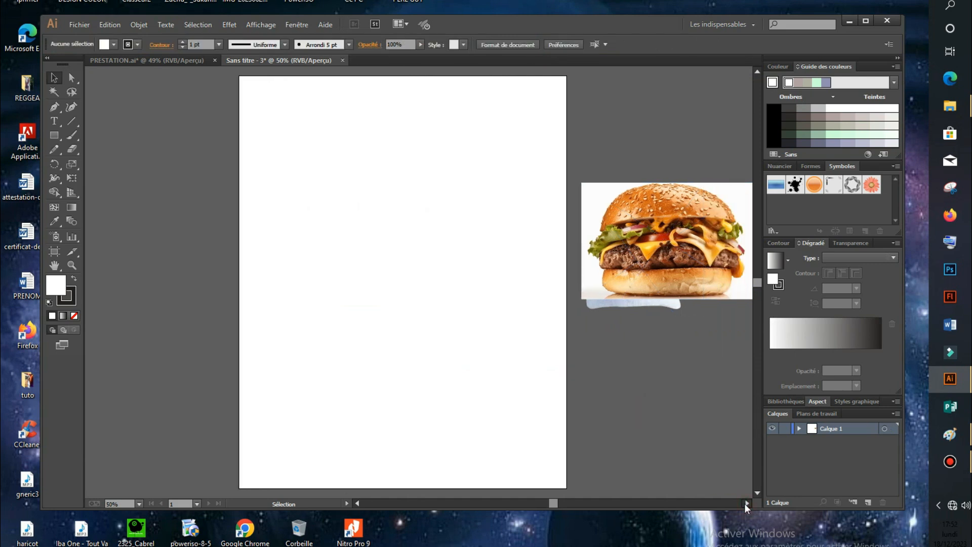
{"action": "left_click_drag", "start_coordinate": [493, 252], "coordinate": [576, 201]}
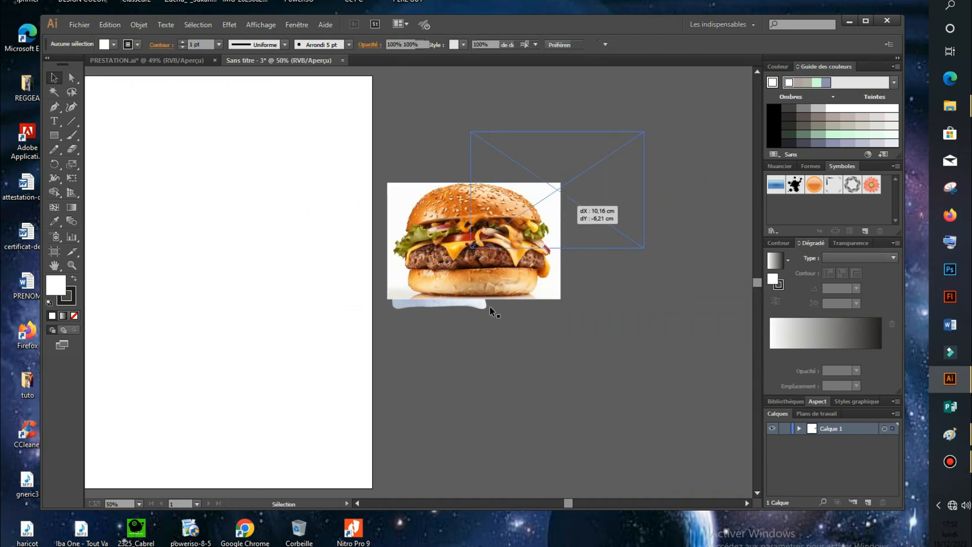
{"action": "left_click_drag", "start_coordinate": [444, 285], "coordinate": [230, 399]}
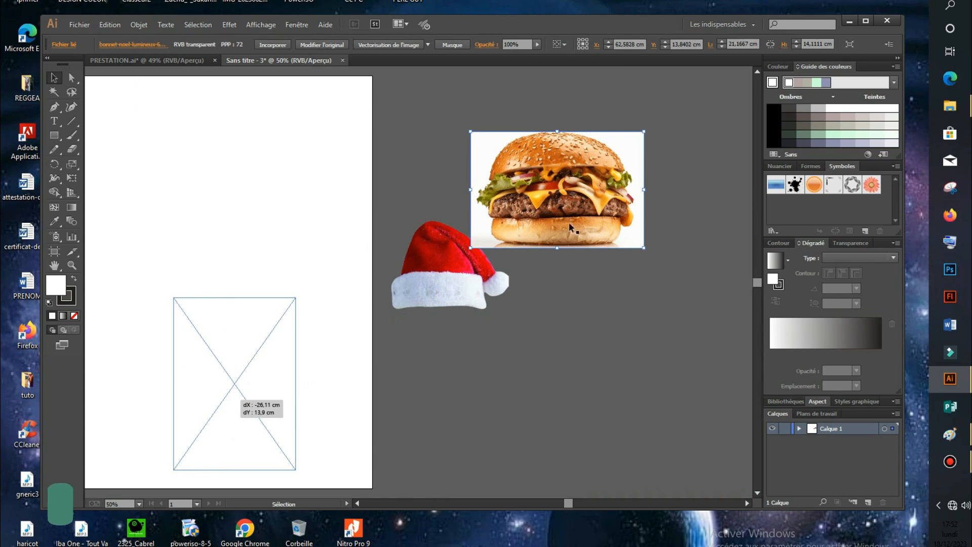
Enlarge the burger image proportionally to about 41.5 by 27.7 cm and position it beside the artboard.
{"action": "left_click", "coordinate": [564, 196]}
{"action": "left_click_drag", "start_coordinate": [644, 248], "coordinate": [727, 304]}
{"action": "left_click_drag", "start_coordinate": [594, 151], "coordinate": [594, 235]}
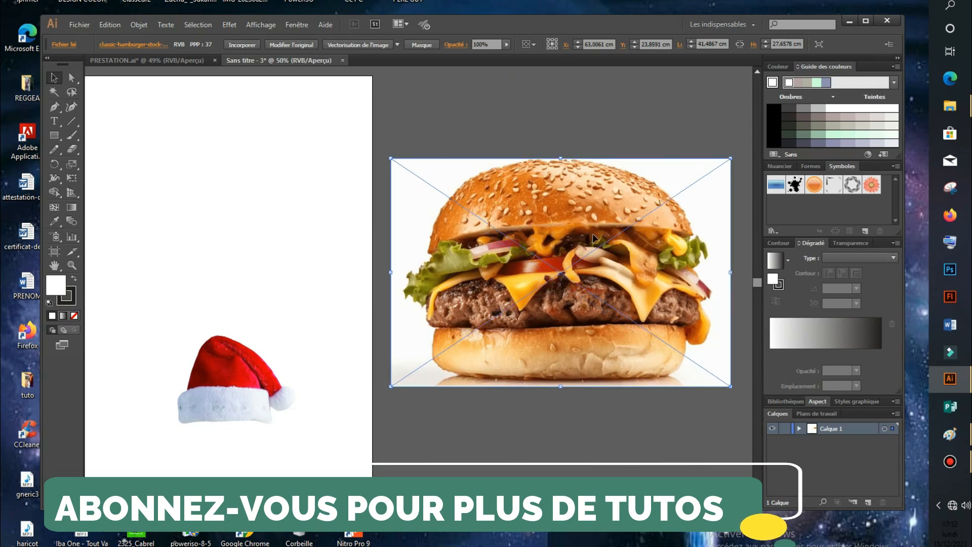
{"action": "left_click", "coordinate": [567, 430]}
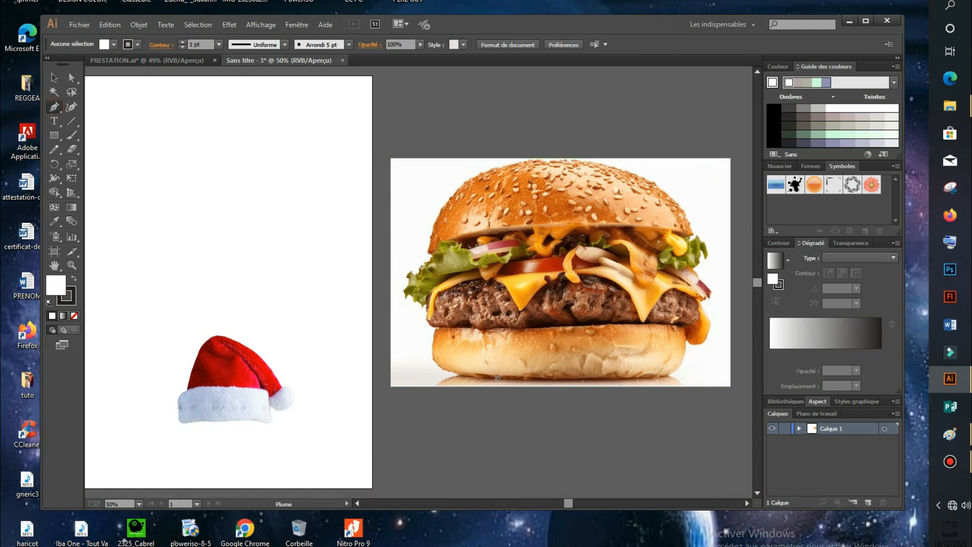
Set the fill to none and start a Pen path at the upper-left corner of the bottom bun.
{"action": "left_click", "coordinate": [113, 44]}
{"action": "left_click", "coordinate": [10, 65]}
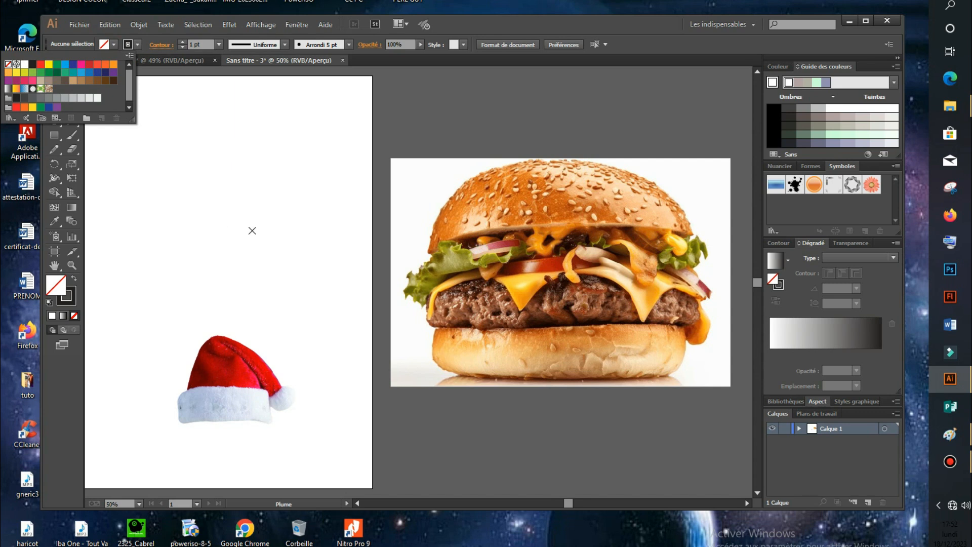
{"action": "left_click", "coordinate": [434, 329]}
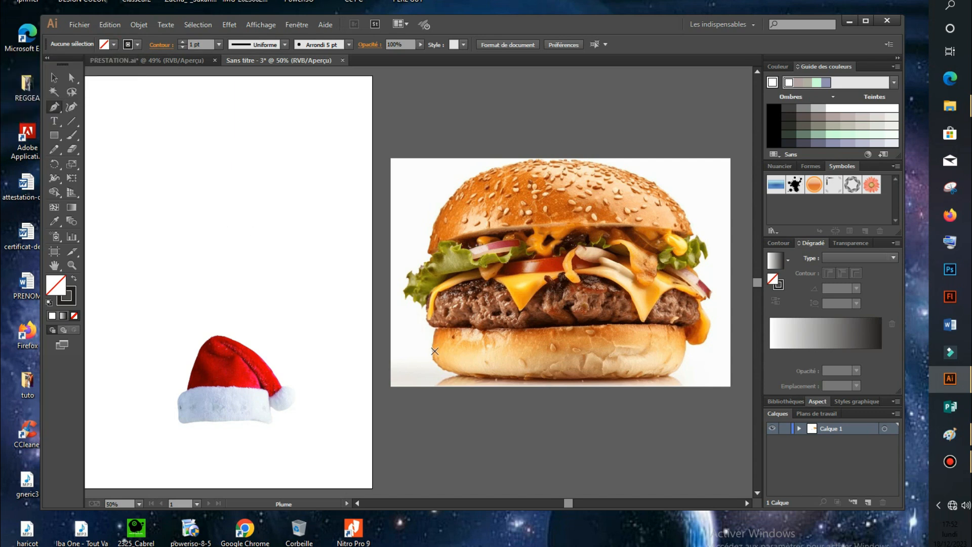
{"action": "left_click_drag", "start_coordinate": [459, 376], "coordinate": [491, 382]}
{"action": "key", "text": "ctrl+z"}
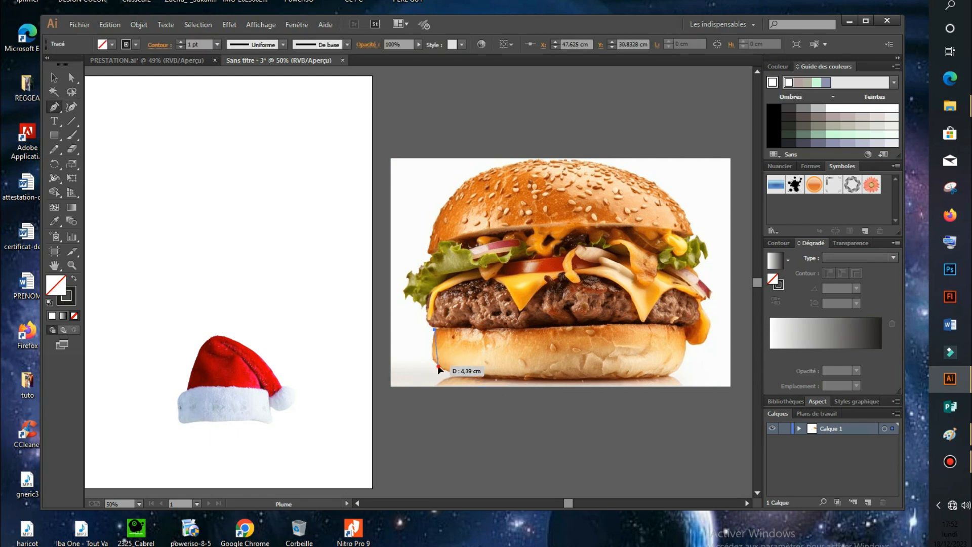
{"action": "left_click_drag", "start_coordinate": [446, 370], "coordinate": [446, 369]}
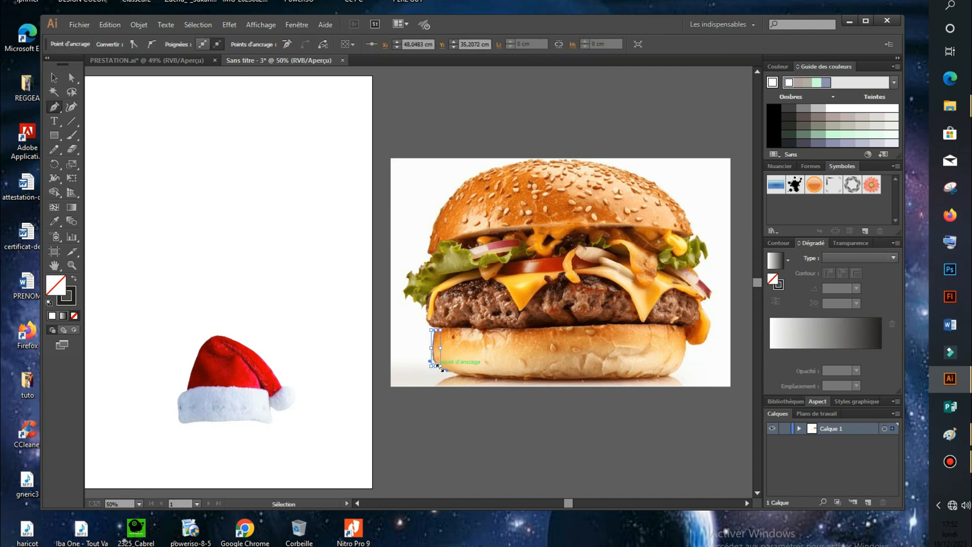
{"action": "key", "text": "ctrl+z"}
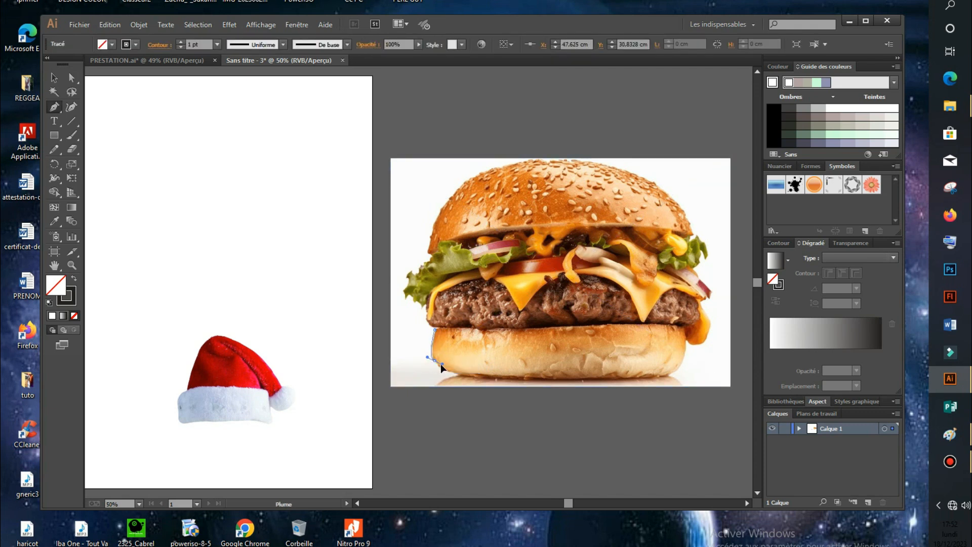
Trace the bottom bun's left corner, base and right side with curved Pen segments.
{"action": "left_click_drag", "start_coordinate": [439, 363], "coordinate": [480, 375]}
{"action": "left_click", "coordinate": [467, 374]}
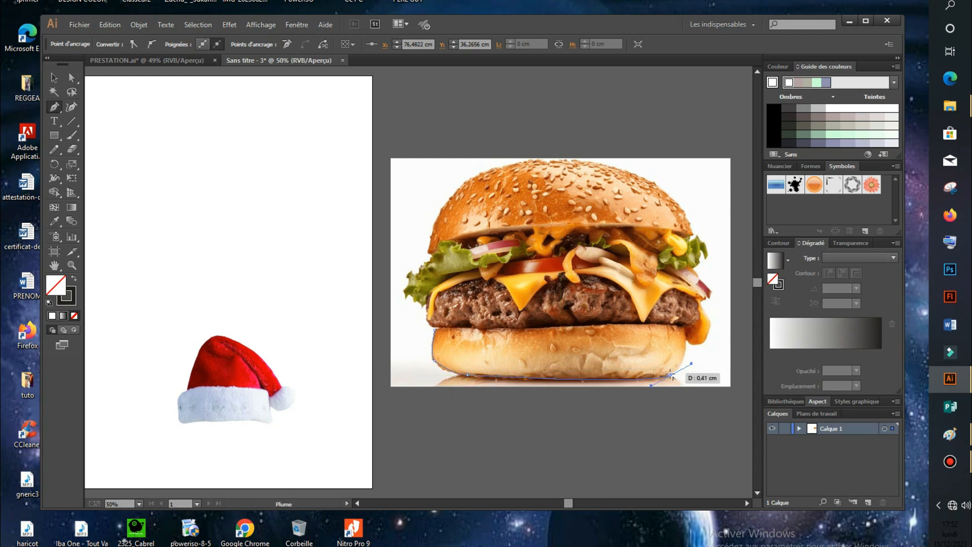
{"action": "left_click", "coordinate": [687, 339]}
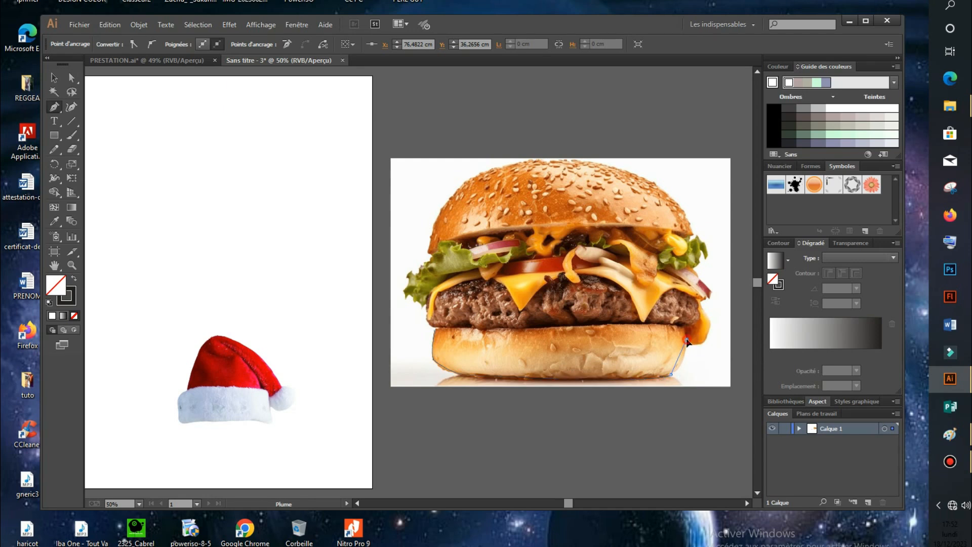
{"action": "left_click_drag", "start_coordinate": [686, 318], "coordinate": [685, 318]}
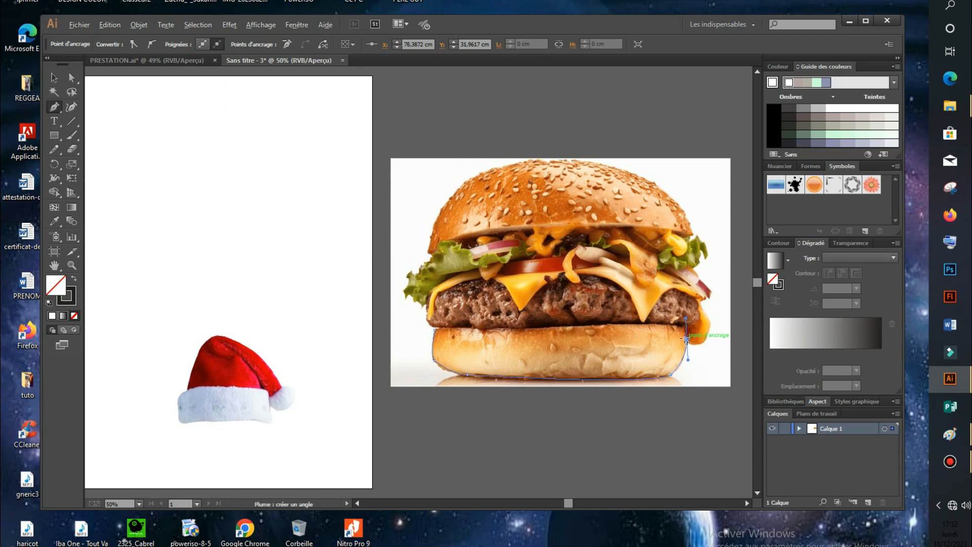
Continue the Pen outline around the dripping sauce on the burger's right side up to the onion's tip.
{"action": "left_click_drag", "start_coordinate": [709, 324], "coordinate": [714, 292]}
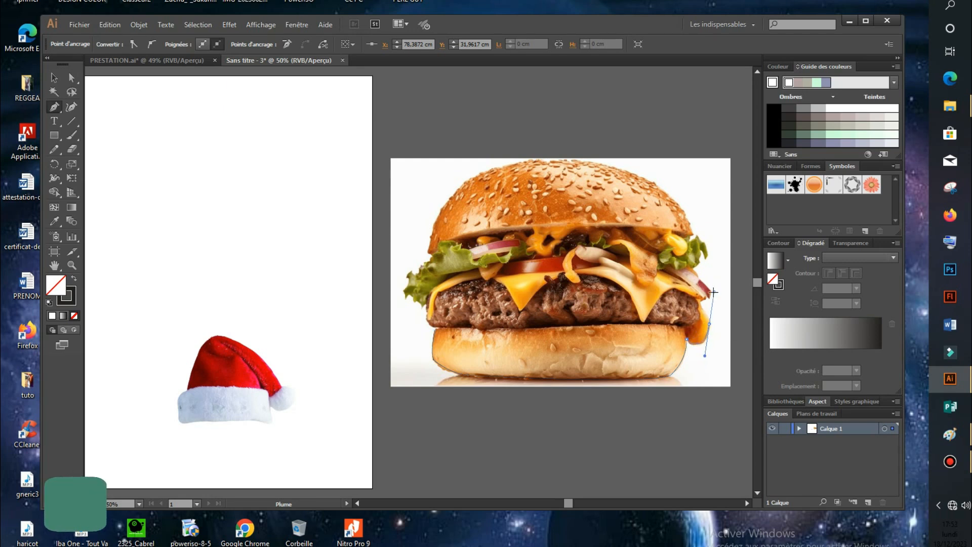
{"action": "left_click", "coordinate": [710, 325]}
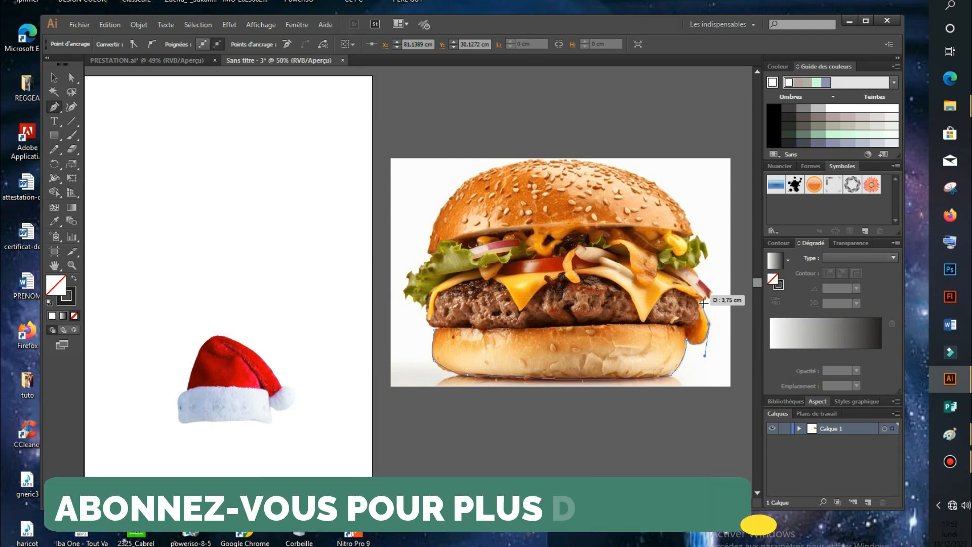
{"action": "left_click_drag", "start_coordinate": [699, 303], "coordinate": [689, 289]}
{"action": "left_click", "coordinate": [699, 303]}
{"action": "left_click", "coordinate": [709, 297]}
{"action": "left_click", "coordinate": [709, 291]}
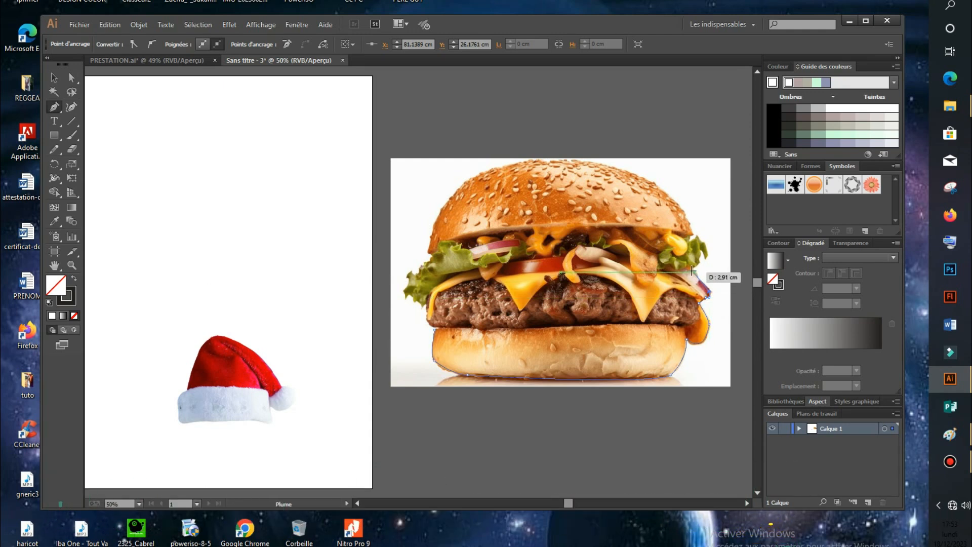
Continue the Pen outline along the onion and the right-hand lettuce up to the edge of the top bun.
{"action": "left_click", "coordinate": [699, 279]}
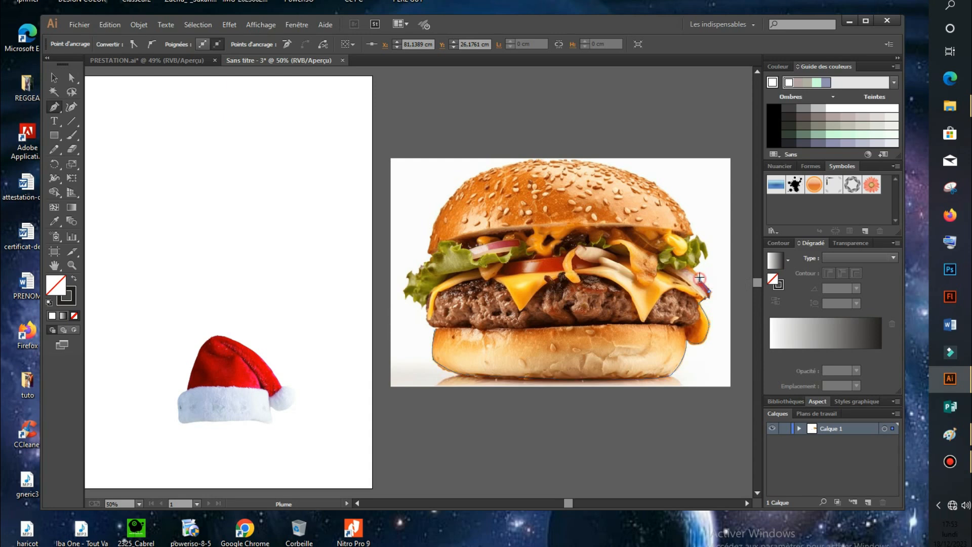
{"action": "left_click", "coordinate": [693, 268]}
{"action": "left_click", "coordinate": [700, 256]}
{"action": "left_click", "coordinate": [701, 249]}
{"action": "left_click", "coordinate": [707, 260]}
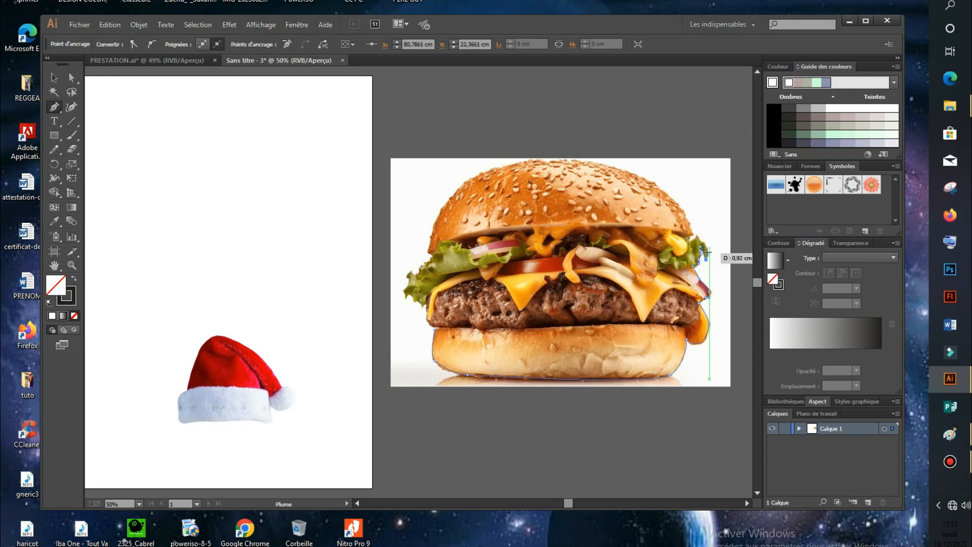
{"action": "left_click", "coordinate": [700, 237]}
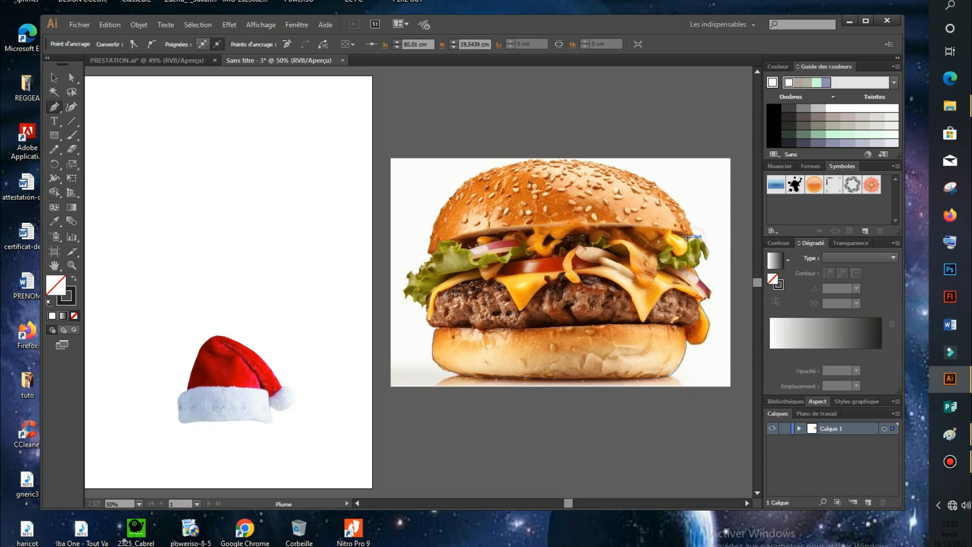
{"action": "left_click", "coordinate": [693, 234]}
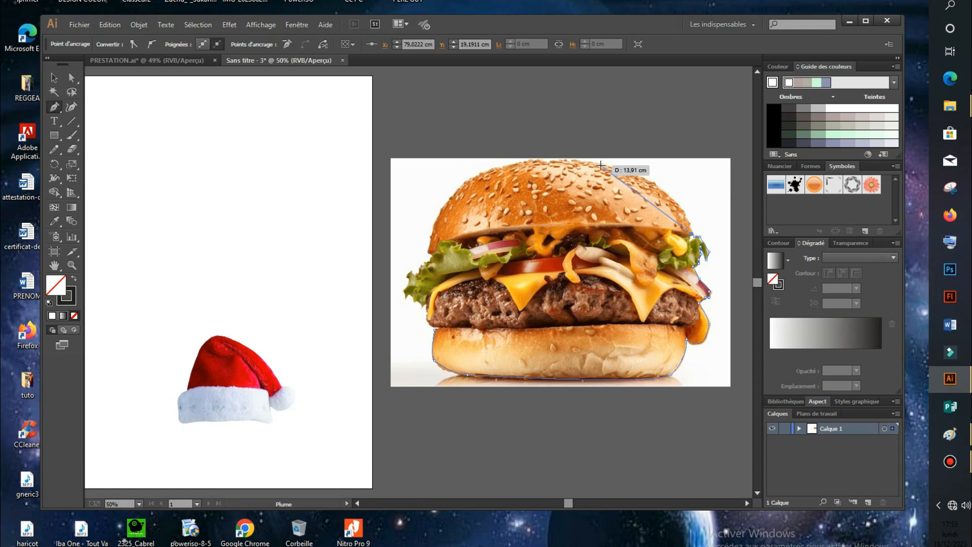
Trace the dome of the top bun with curved Pen segments from its right edge to the left-hand lettuce.
{"action": "left_click_drag", "start_coordinate": [599, 162], "coordinate": [518, 147]}
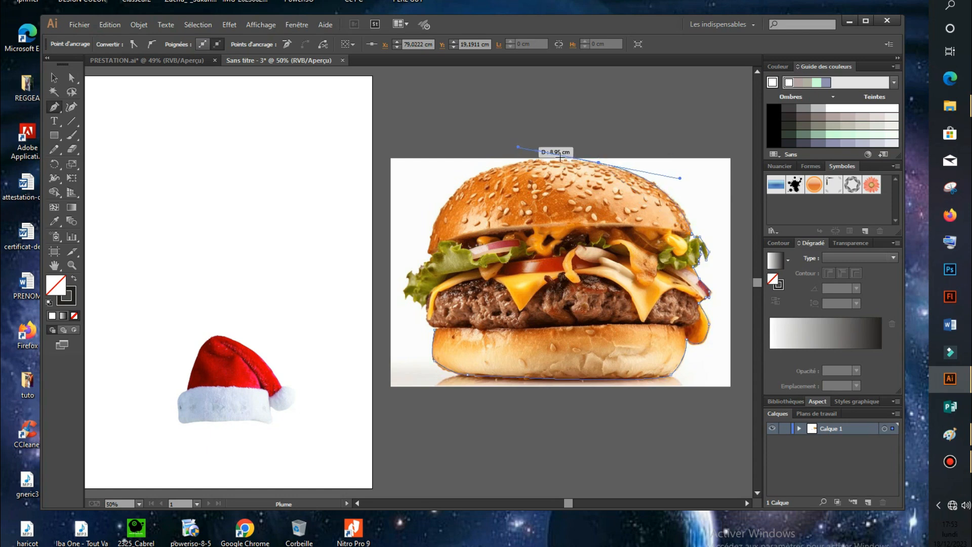
{"action": "left_click", "coordinate": [471, 179]}
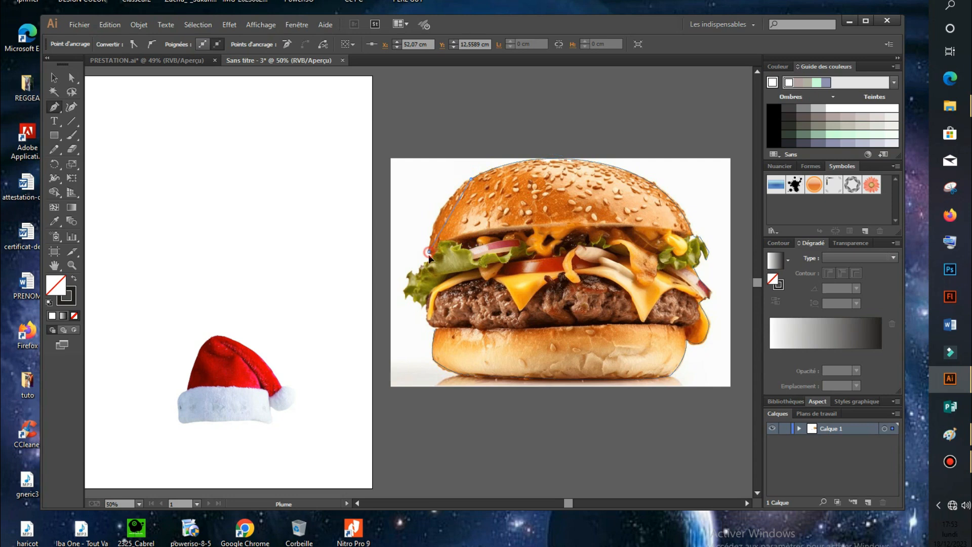
{"action": "left_click_drag", "start_coordinate": [427, 297], "coordinate": [428, 297]}
{"action": "left_click", "coordinate": [430, 251]}
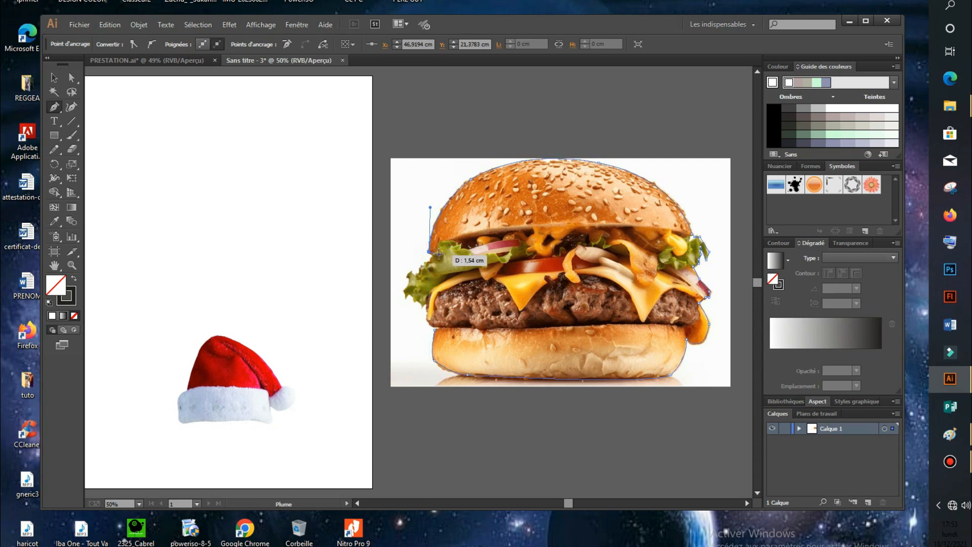
Continue the Pen outline with short segments around the jagged edge of the left-hand lettuce.
{"action": "left_click", "coordinate": [427, 256]}
{"action": "left_click", "coordinate": [428, 260]}
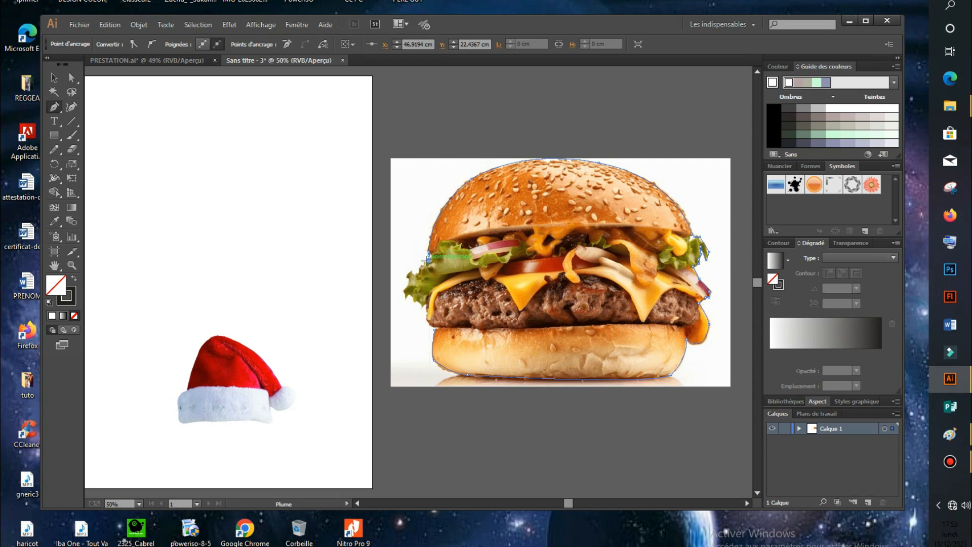
{"action": "left_click_drag", "start_coordinate": [425, 265], "coordinate": [422, 265]}
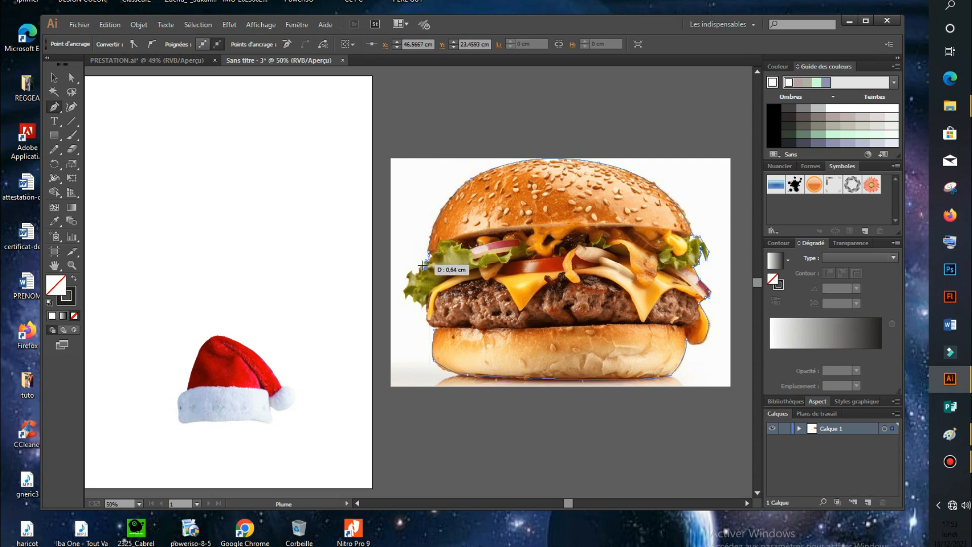
{"action": "left_click", "coordinate": [415, 275]}
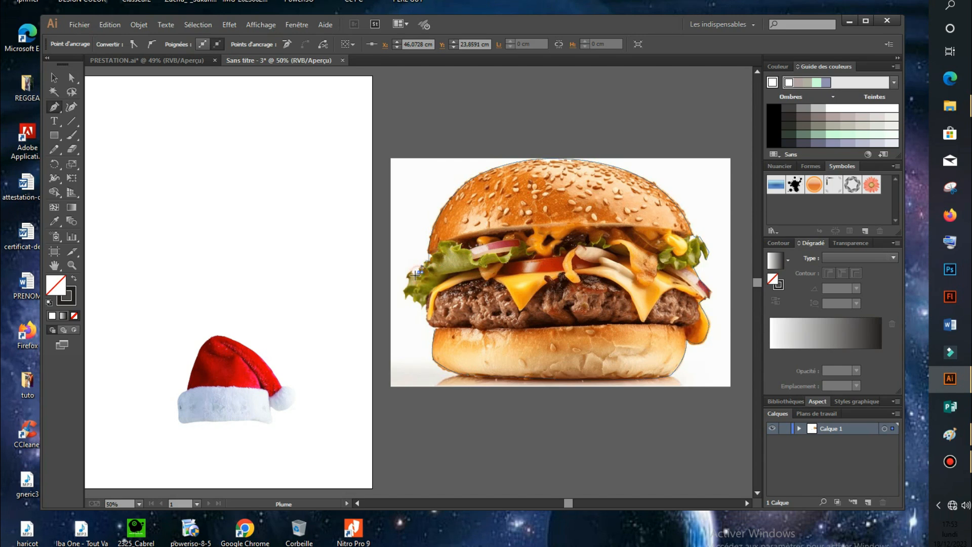
{"action": "left_click", "coordinate": [413, 276]}
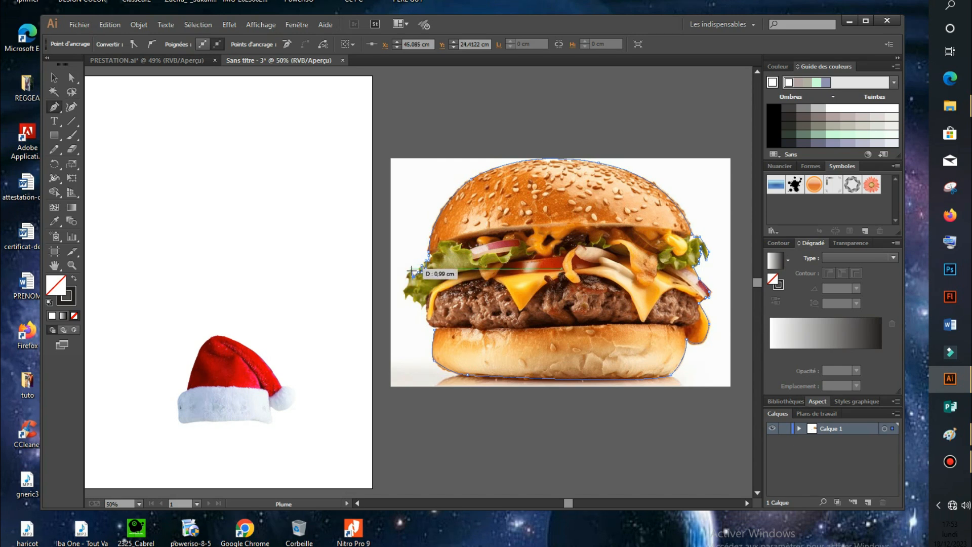
{"action": "left_click", "coordinate": [413, 273]}
{"action": "left_click", "coordinate": [409, 279]}
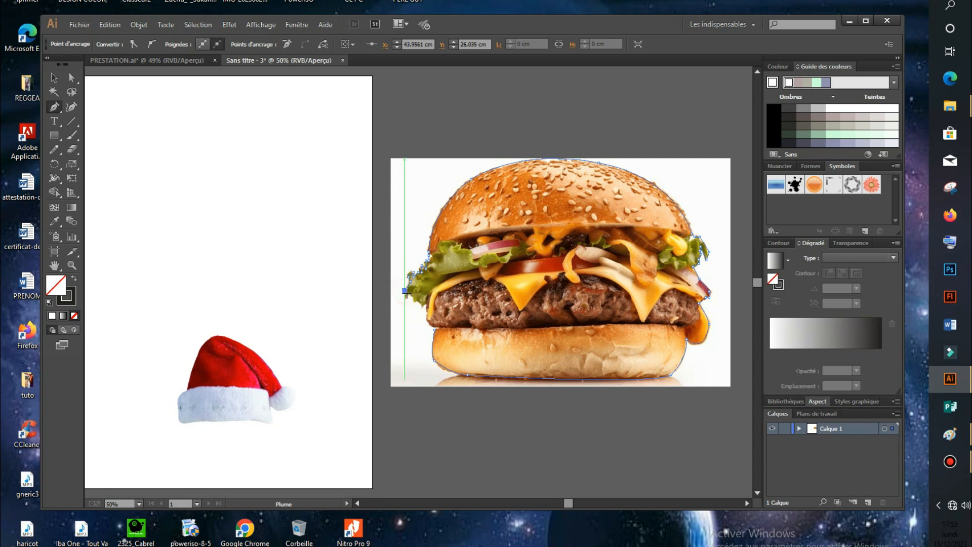
{"action": "left_click", "coordinate": [407, 292]}
{"action": "left_click", "coordinate": [413, 295]}
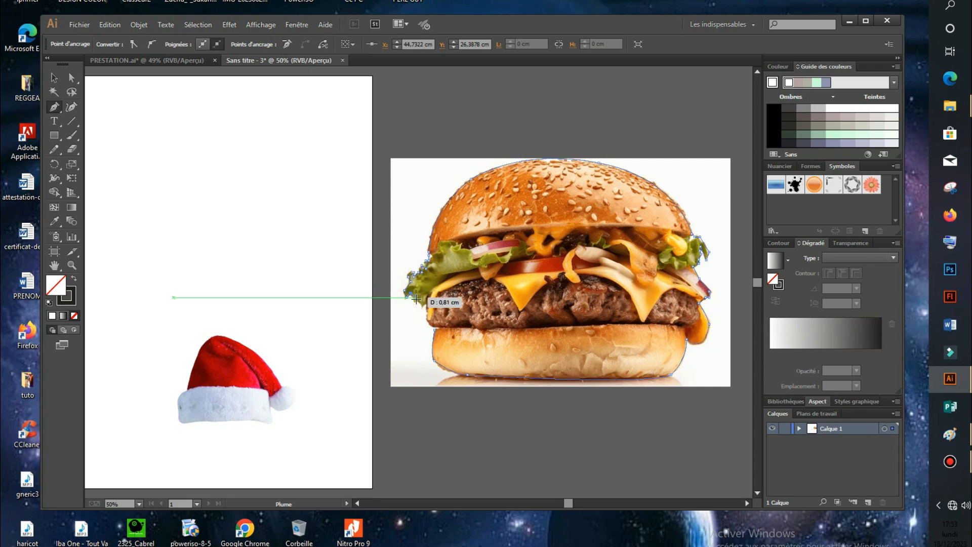
{"action": "left_click", "coordinate": [422, 303]}
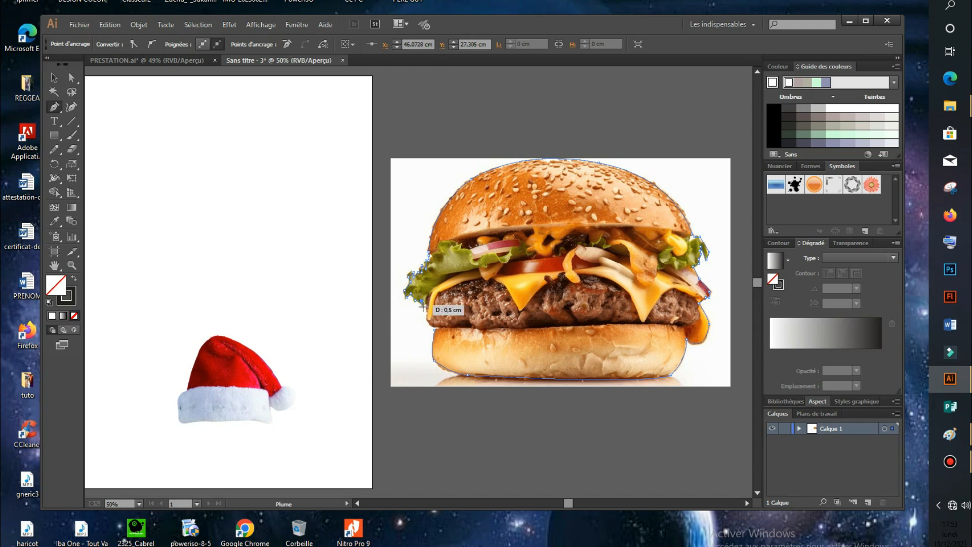
Finish the Pen outline down to the bottom bun and create a clipping mask from it on the burger photo.
{"action": "left_click", "coordinate": [424, 319]}
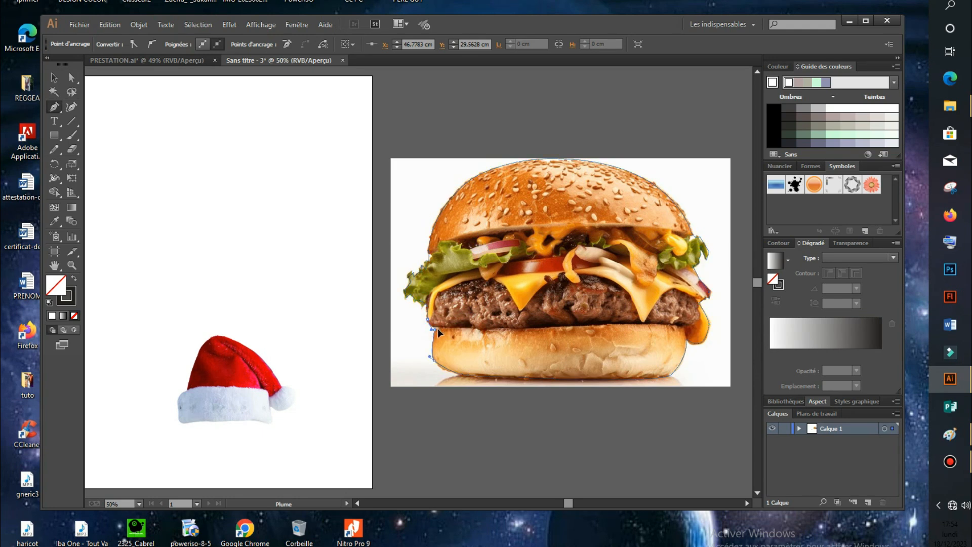
{"action": "left_click", "coordinate": [54, 77]}
{"action": "left_click", "coordinate": [597, 302]}
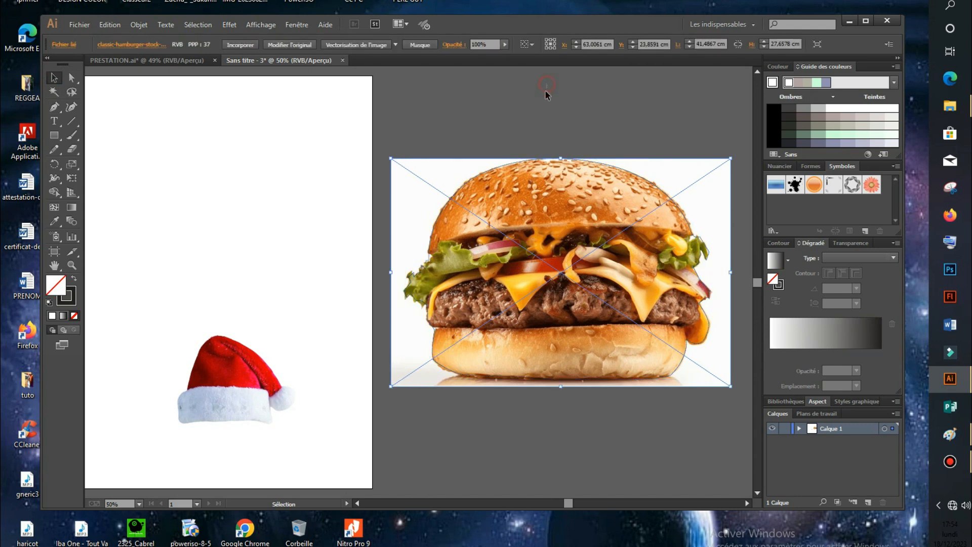
{"action": "left_click_drag", "start_coordinate": [608, 420], "coordinate": [663, 426]}
{"action": "right_click", "coordinate": [522, 256]}
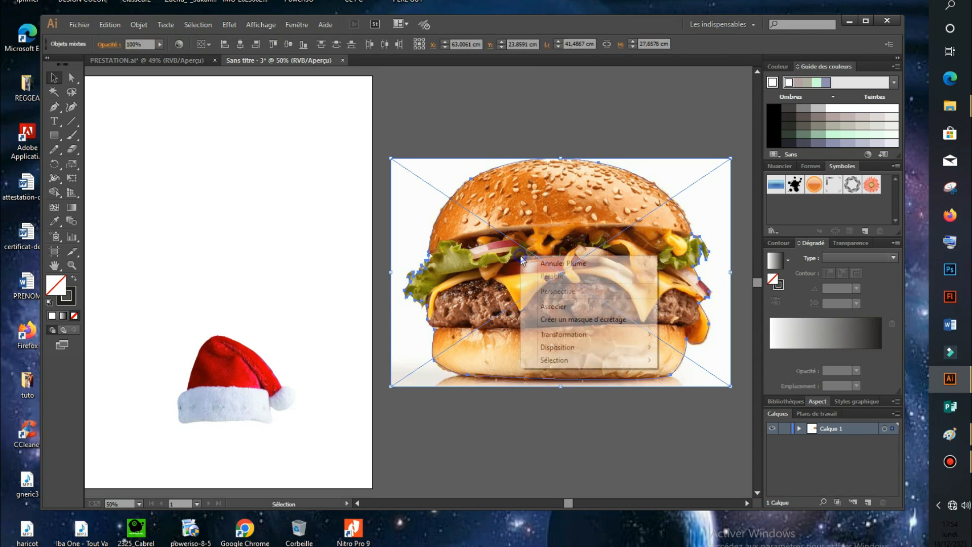
{"action": "left_click", "coordinate": [597, 319]}
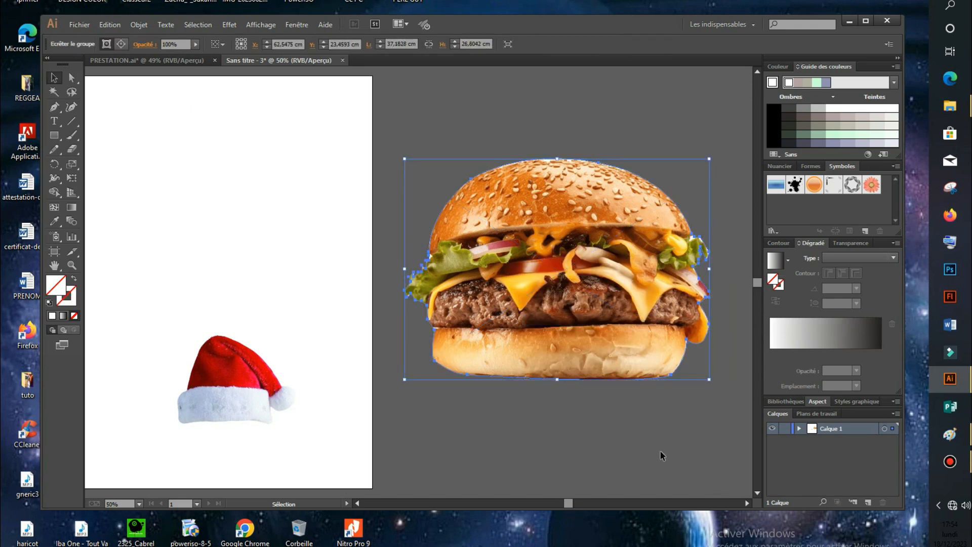
{"action": "left_click", "coordinate": [673, 434]}
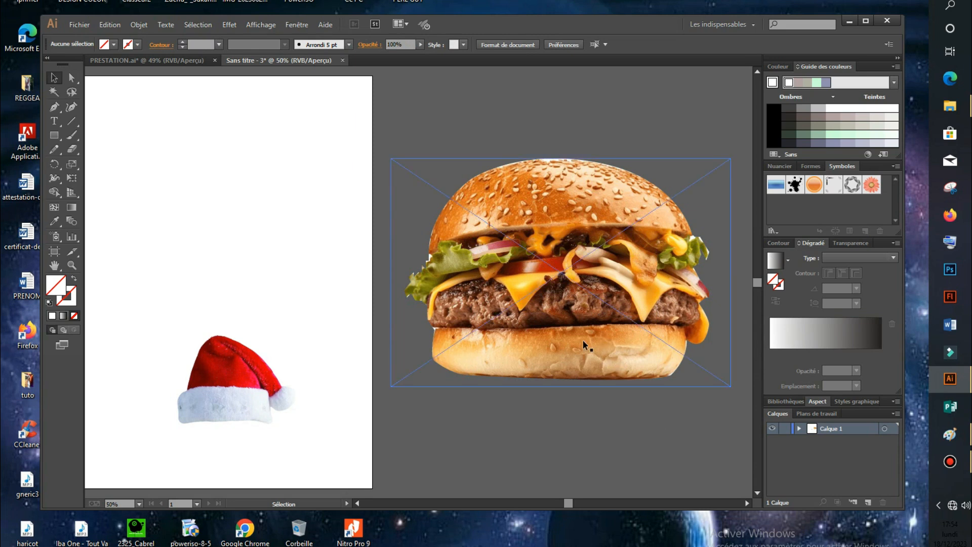
Move the clipped burger onto the artboard and the Santa hat off the artboard's right side.
{"action": "left_click", "coordinate": [360, 505]}
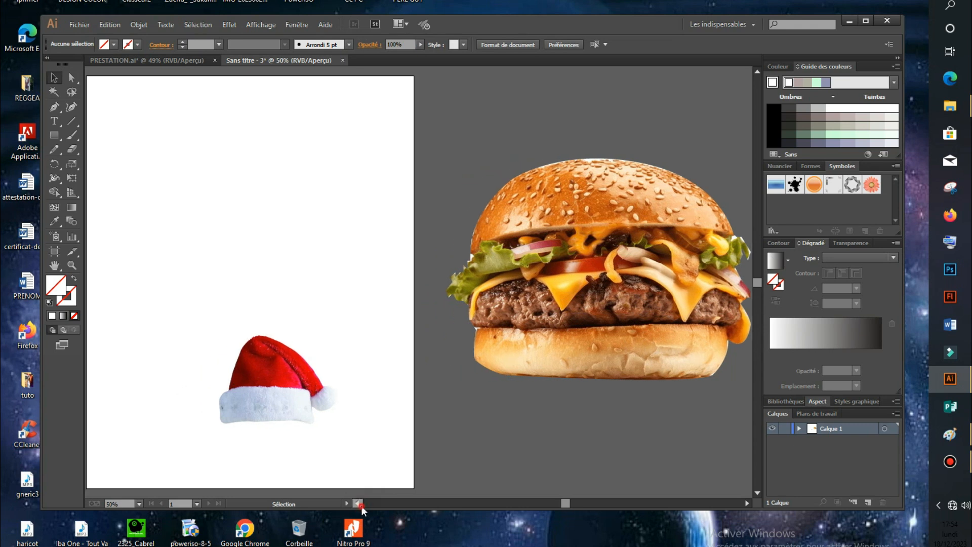
{"action": "left_click_drag", "start_coordinate": [682, 251], "coordinate": [338, 219]}
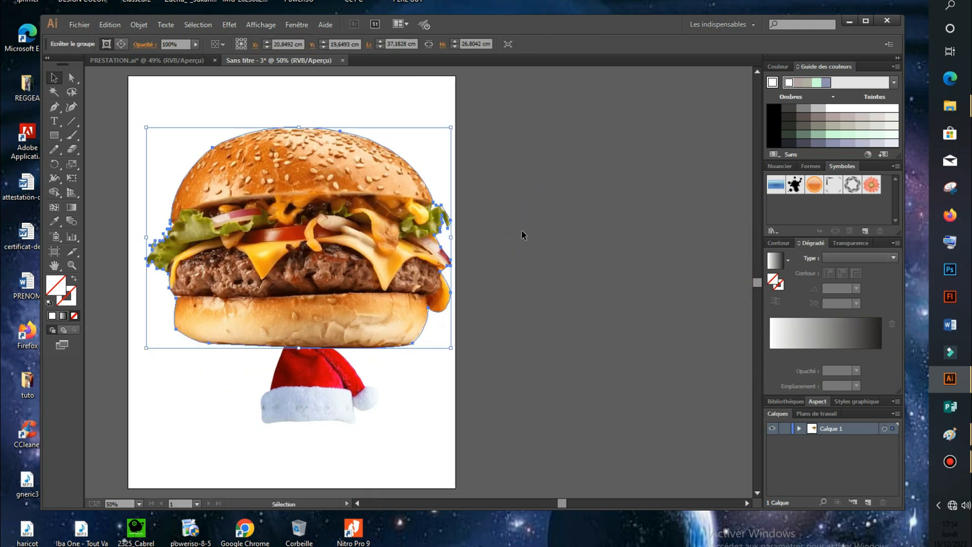
{"action": "left_click", "coordinate": [618, 274]}
{"action": "left_click_drag", "start_coordinate": [333, 400], "coordinate": [686, 321]}
Scale the burger down proportionally to about half its size and place it near the middle of the artboard.
{"action": "left_click", "coordinate": [306, 295]}
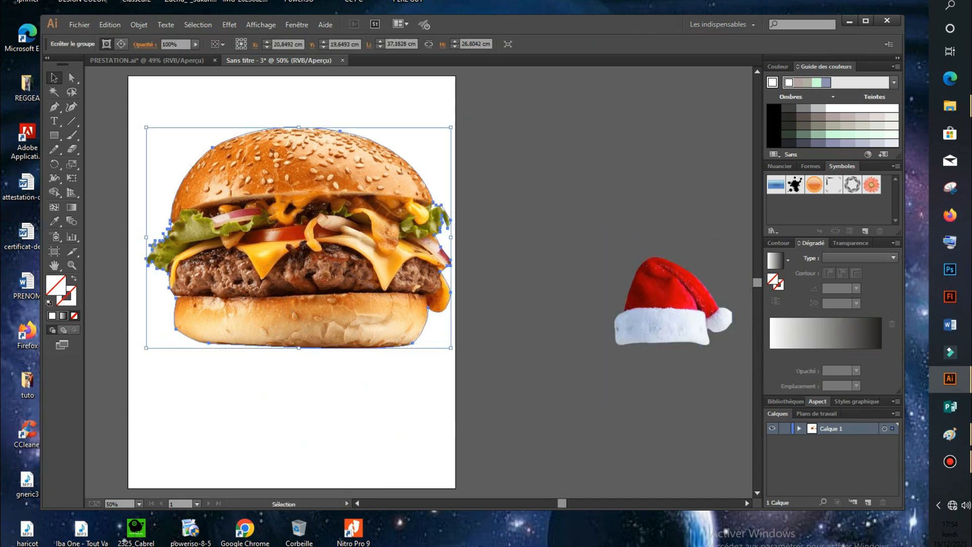
{"action": "left_click", "coordinate": [363, 501]}
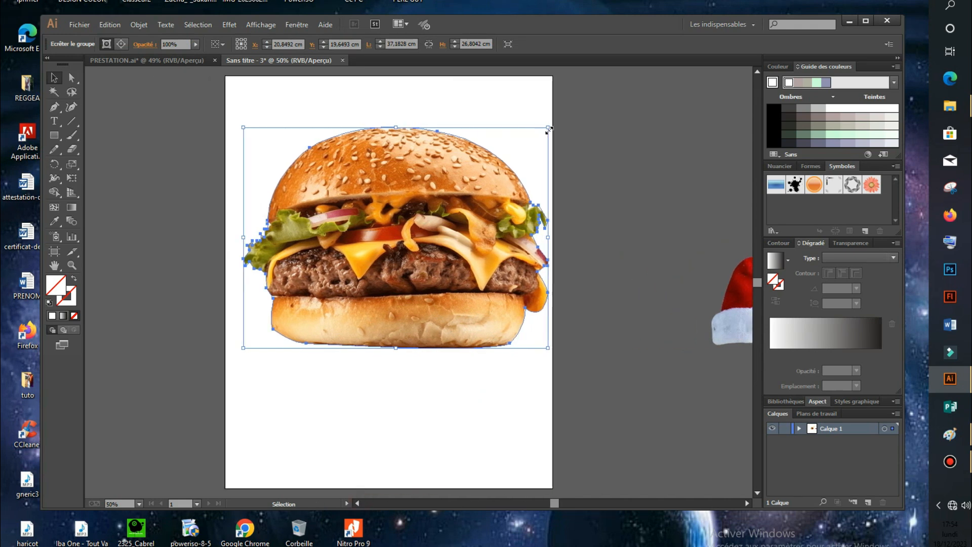
{"action": "left_click_drag", "start_coordinate": [548, 128], "coordinate": [508, 159]}
{"action": "left_click_drag", "start_coordinate": [428, 253], "coordinate": [412, 308]}
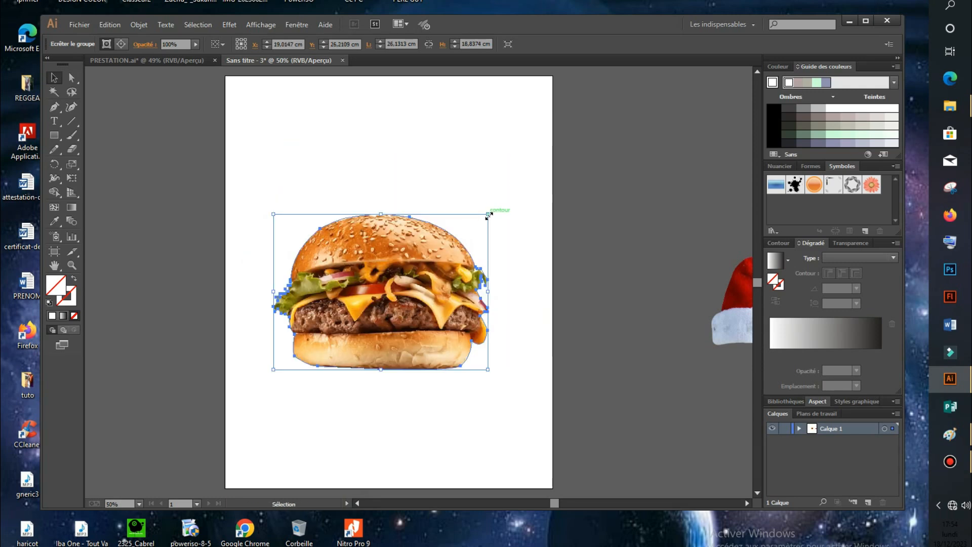
{"action": "left_click_drag", "start_coordinate": [489, 215], "coordinate": [463, 242]}
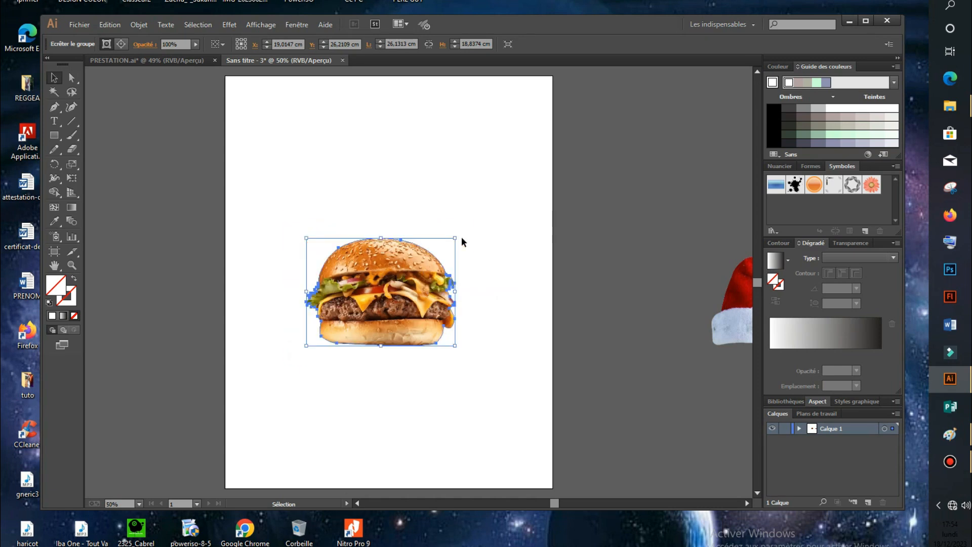
{"action": "left_click", "coordinate": [497, 319]}
{"action": "left_click", "coordinate": [397, 325]}
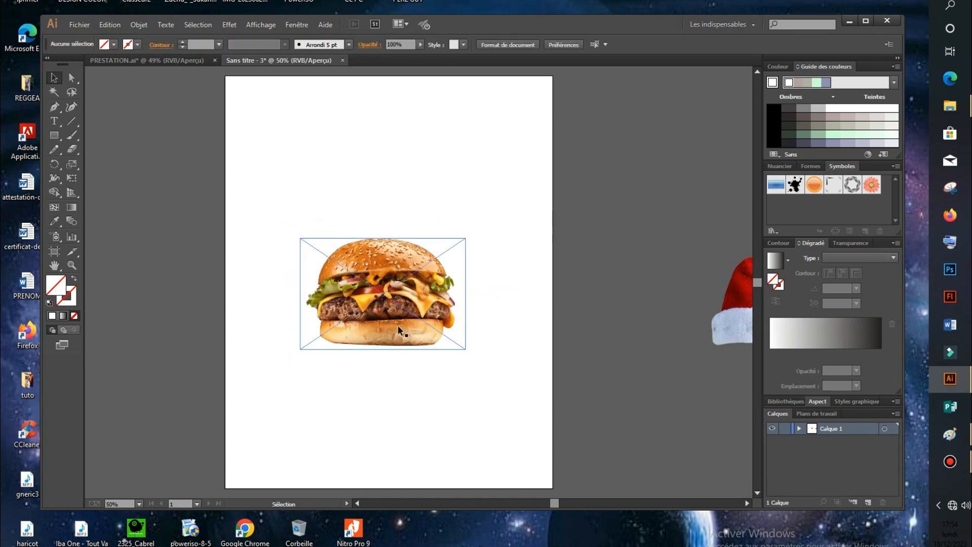
Place the Santa hat on top of the burger and bring it to the front.
{"action": "left_click_drag", "start_coordinate": [737, 314], "coordinate": [360, 205]}
{"action": "left_click_drag", "start_coordinate": [388, 175], "coordinate": [386, 203]}
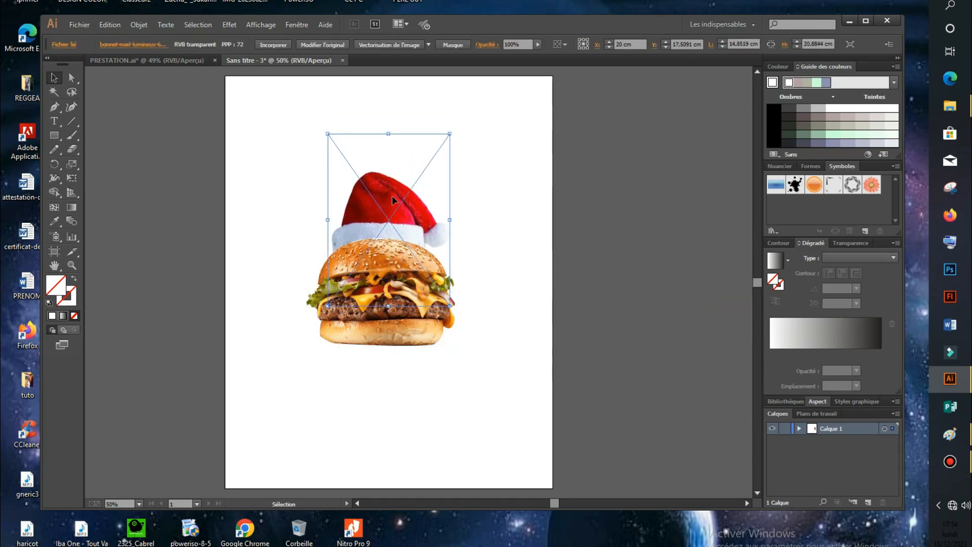
{"action": "right_click", "coordinate": [392, 196]}
{"action": "mouse_move", "coordinate": [485, 262]}
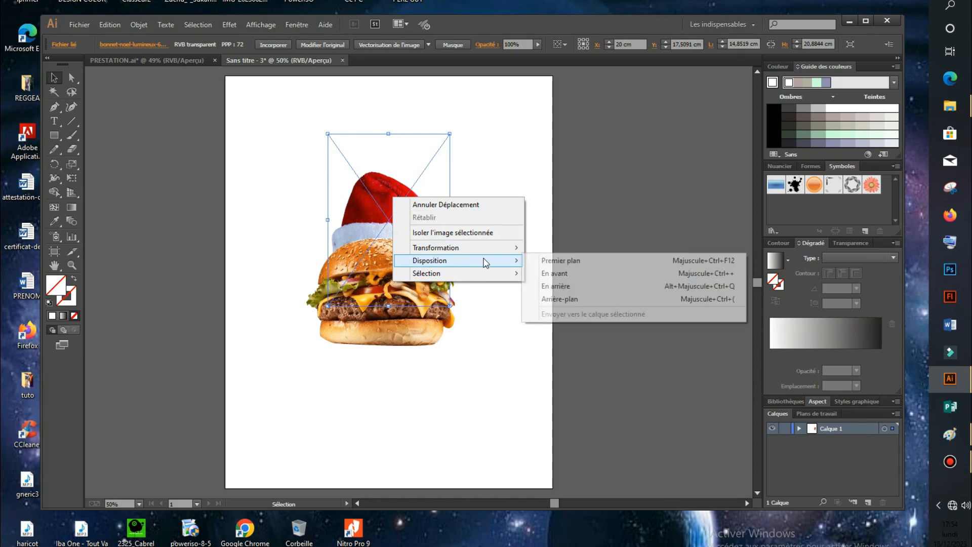
{"action": "left_click", "coordinate": [545, 260]}
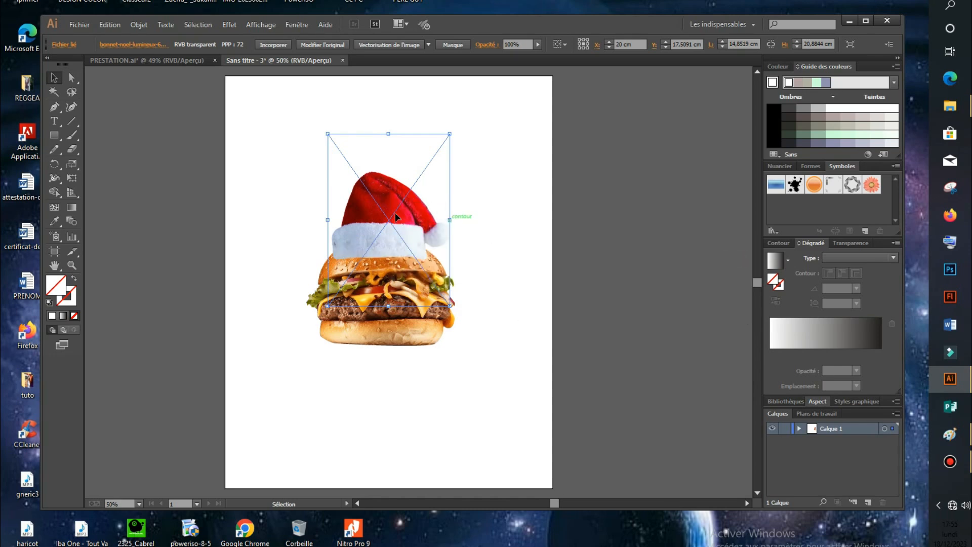
Raise the hat slightly and stretch it horizontally on both sides to about 19.2 cm wide.
{"action": "left_click_drag", "start_coordinate": [395, 216], "coordinate": [457, 211]}
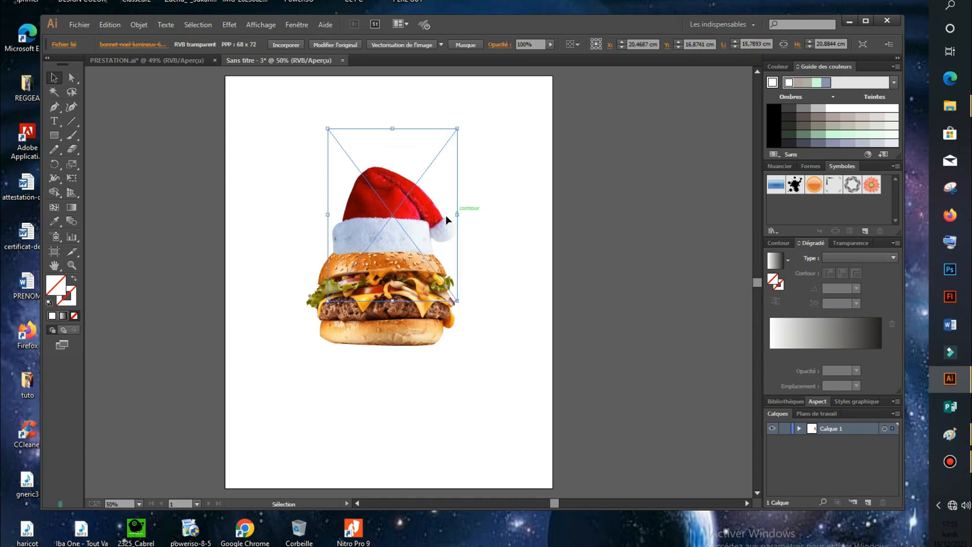
{"action": "left_click_drag", "start_coordinate": [328, 214], "coordinate": [317, 216]}
{"action": "left_click_drag", "start_coordinate": [458, 215], "coordinate": [474, 211]}
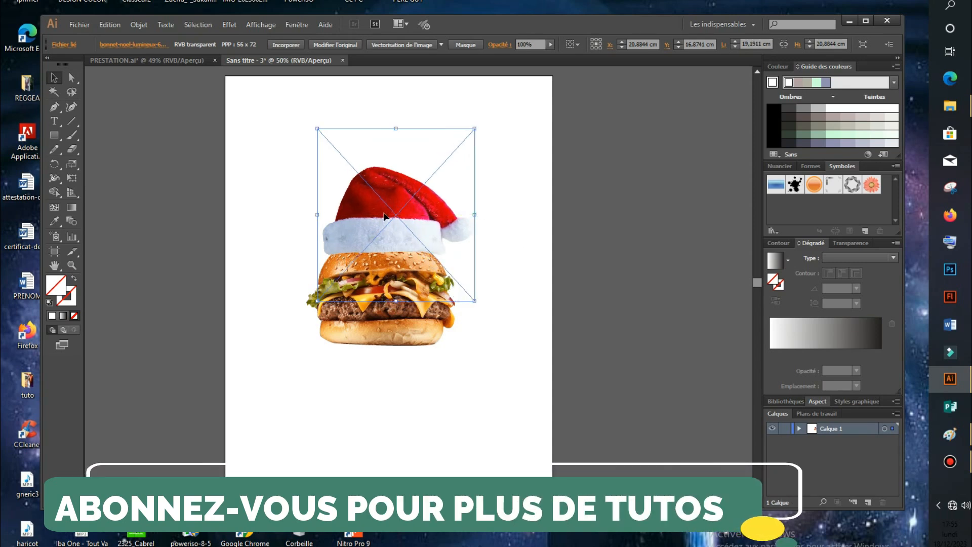
Lower the hat onto the top bun and nudge it slightly left to centre it over the burger.
{"action": "left_click_drag", "start_coordinate": [381, 212], "coordinate": [380, 219]}
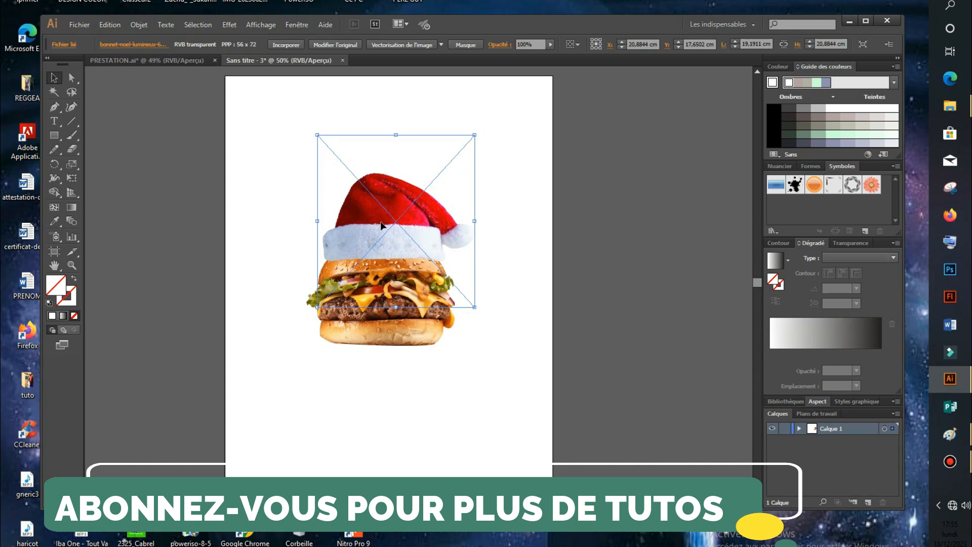
{"action": "key", "text": "Left"}
{"action": "key", "text": "Left"}
{"action": "key", "text": "Left"}
{"action": "key", "text": "Left"}
{"action": "key", "text": "Left"}
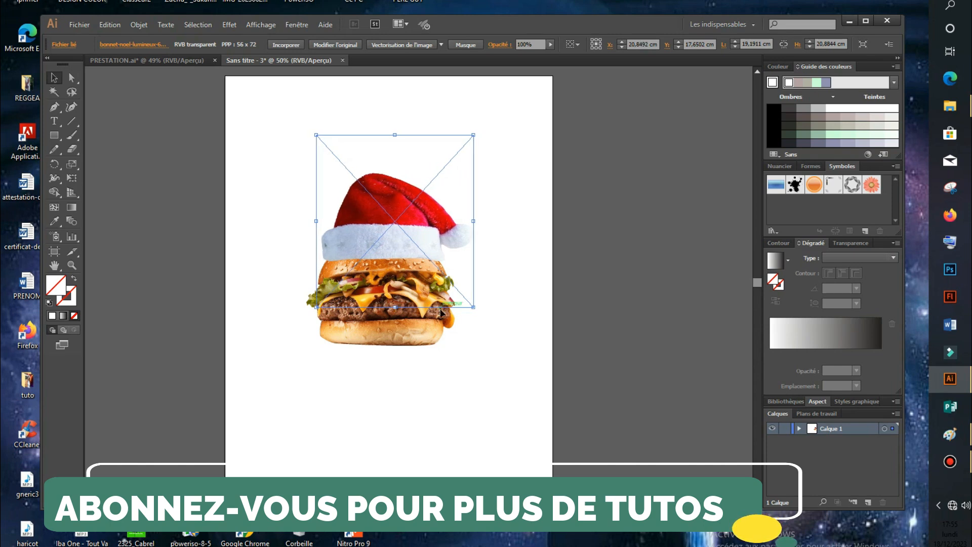
{"action": "key", "text": "Left"}
{"action": "key", "text": "Left"}
{"action": "key", "text": "Left"}
{"action": "key", "text": "Down"}
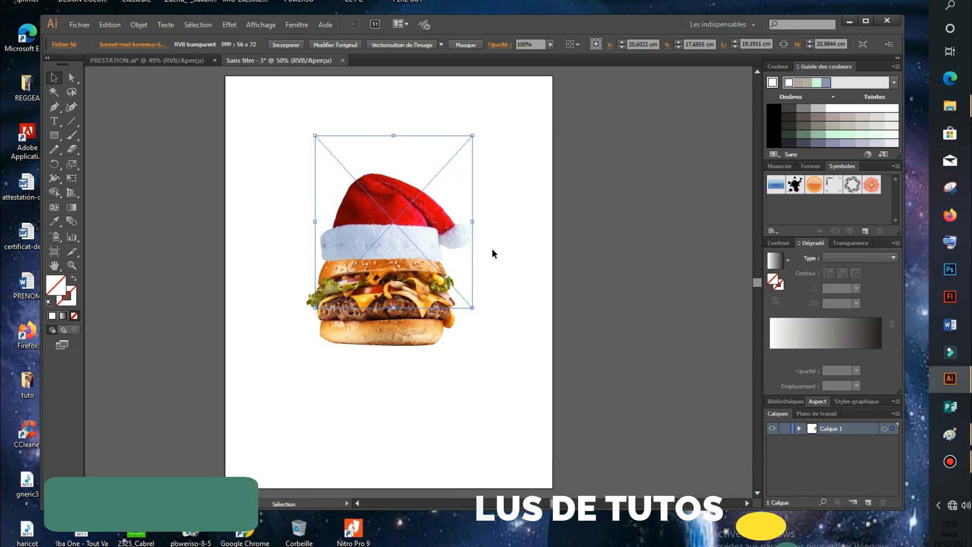
{"action": "left_click", "coordinate": [514, 226]}
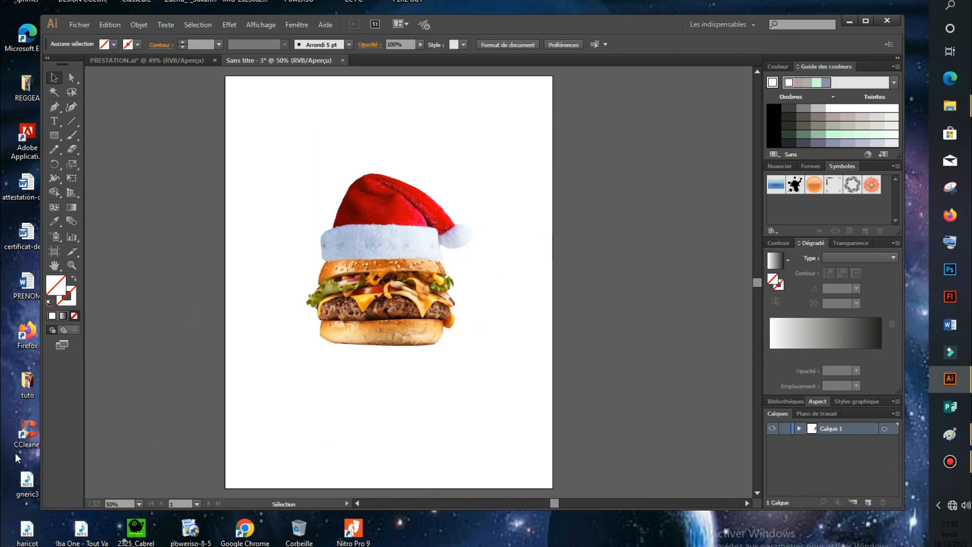
Group the Santa hat and the burger.
{"action": "left_click_drag", "start_coordinate": [520, 161], "coordinate": [245, 410]}
{"action": "right_click", "coordinate": [372, 284]}
{"action": "left_click", "coordinate": [403, 330]}
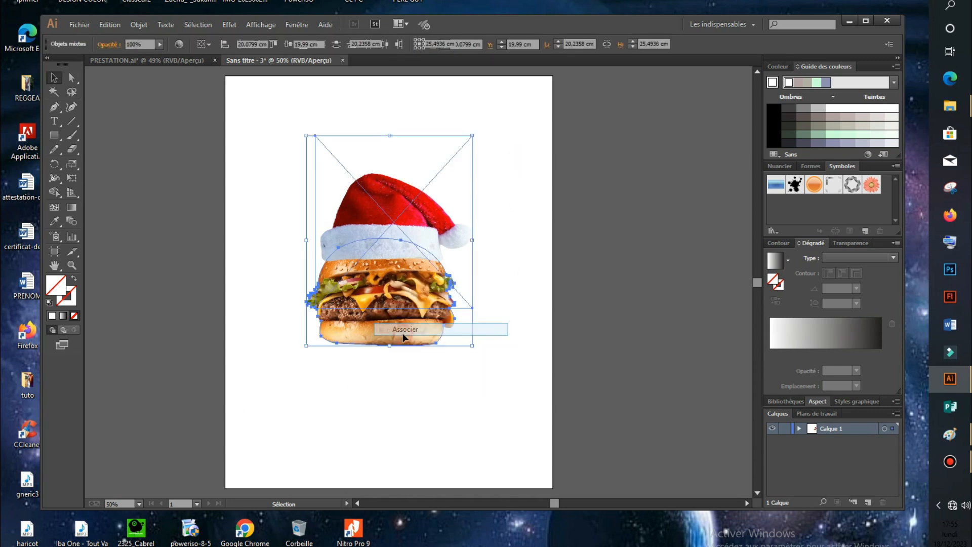
{"action": "left_click", "coordinate": [636, 247]}
Move the hat and burger group off the artboard to its right side.
{"action": "left_click_drag", "start_coordinate": [414, 306], "coordinate": [687, 338]}
{"action": "left_click", "coordinate": [651, 467]}
{"action": "left_click", "coordinate": [638, 100]}
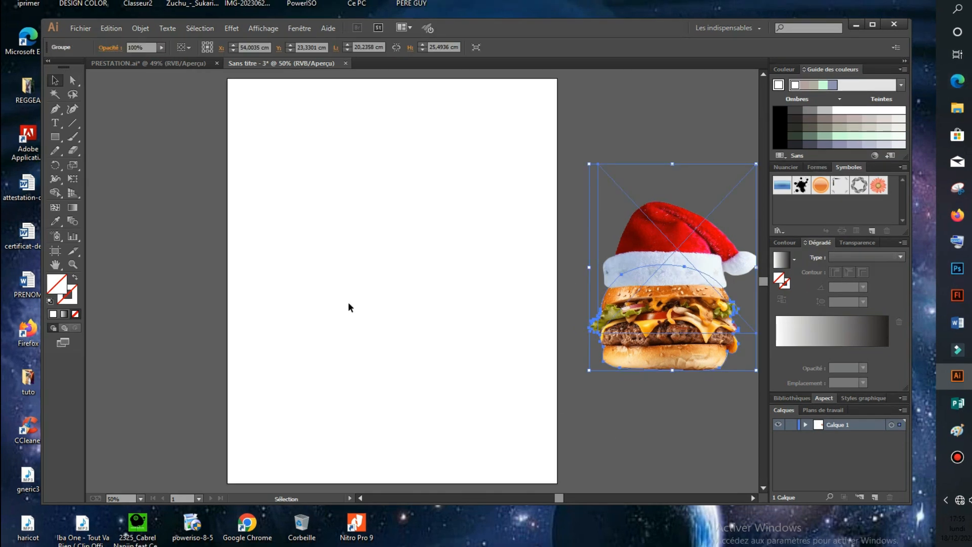
{"action": "left_click", "coordinate": [617, 423]}
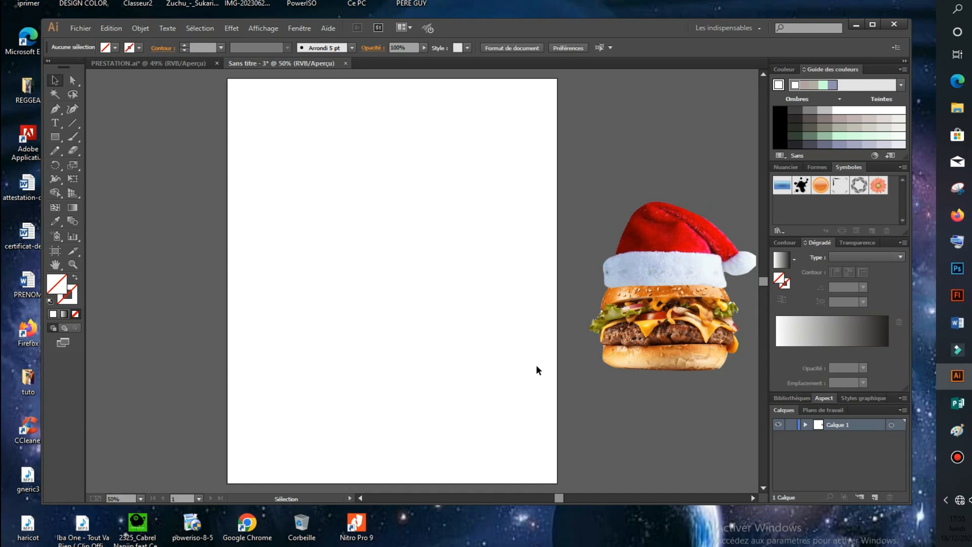
Position the hat and burger group near the centre of the artboard.
{"action": "left_click_drag", "start_coordinate": [628, 324], "coordinate": [377, 313]}
{"action": "left_click_drag", "start_coordinate": [349, 275], "coordinate": [360, 277]}
{"action": "left_click", "coordinate": [652, 295]}
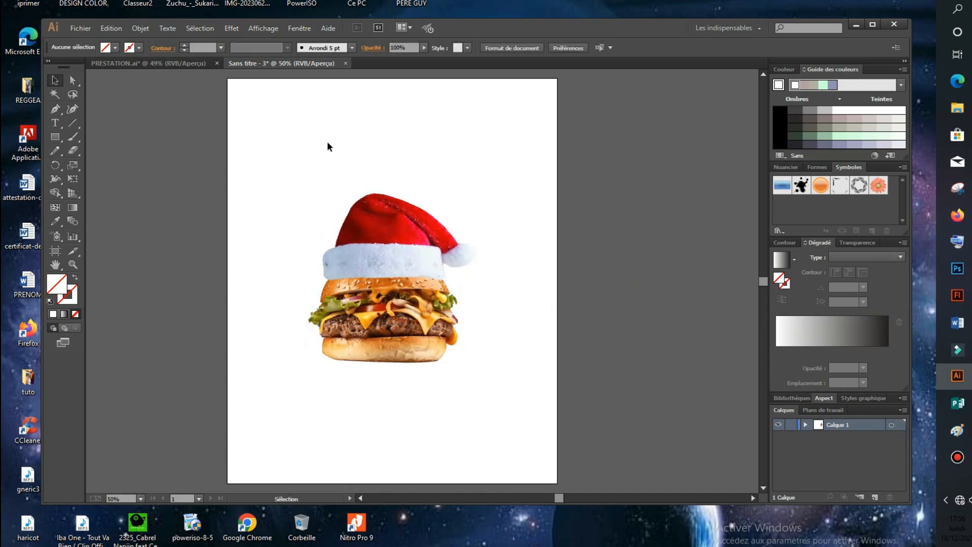
Draw a 40 x 50 cm rectangle covering the whole artboard and fill it with the dark magenta swatch.
{"action": "left_click", "coordinate": [55, 139]}
{"action": "left_click_drag", "start_coordinate": [230, 77], "coordinate": [557, 482]}
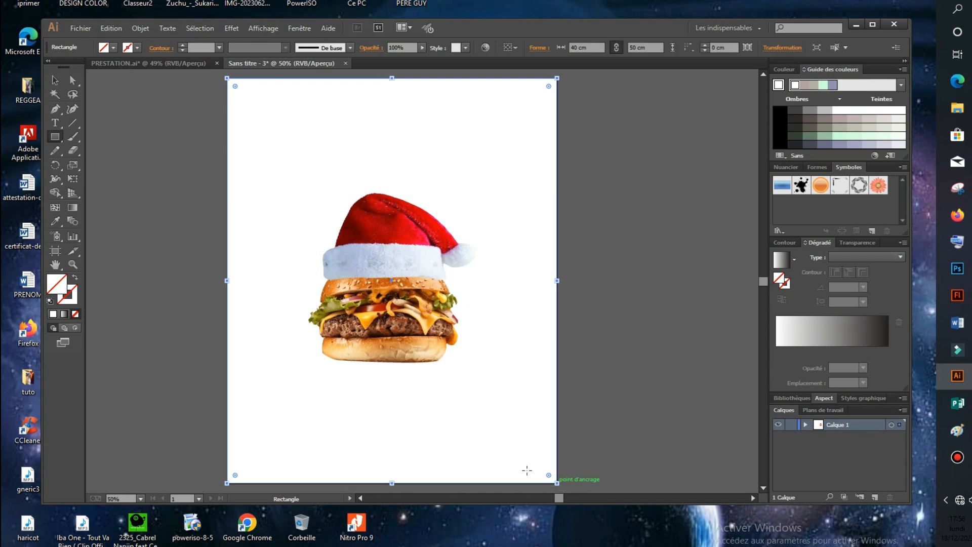
{"action": "left_click", "coordinate": [113, 48]}
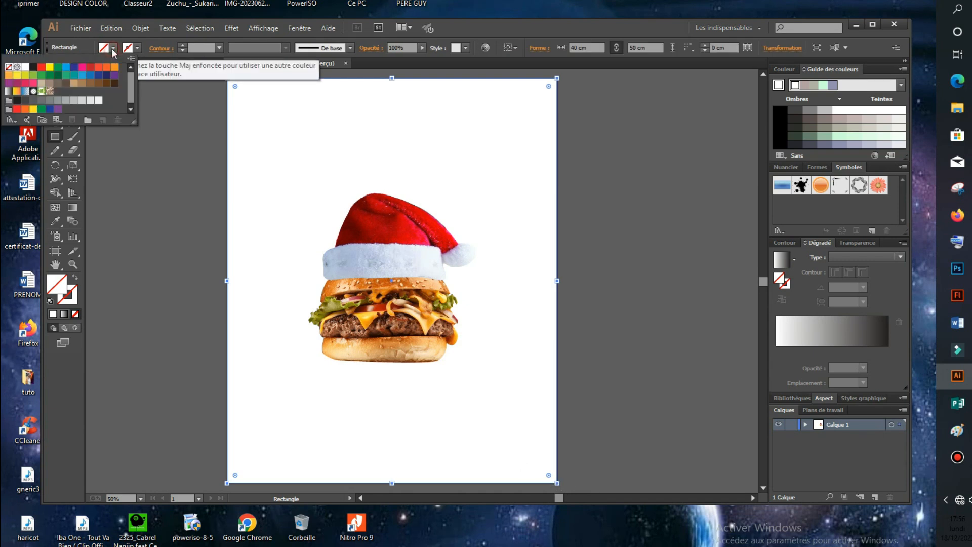
{"action": "left_click", "coordinate": [17, 82]}
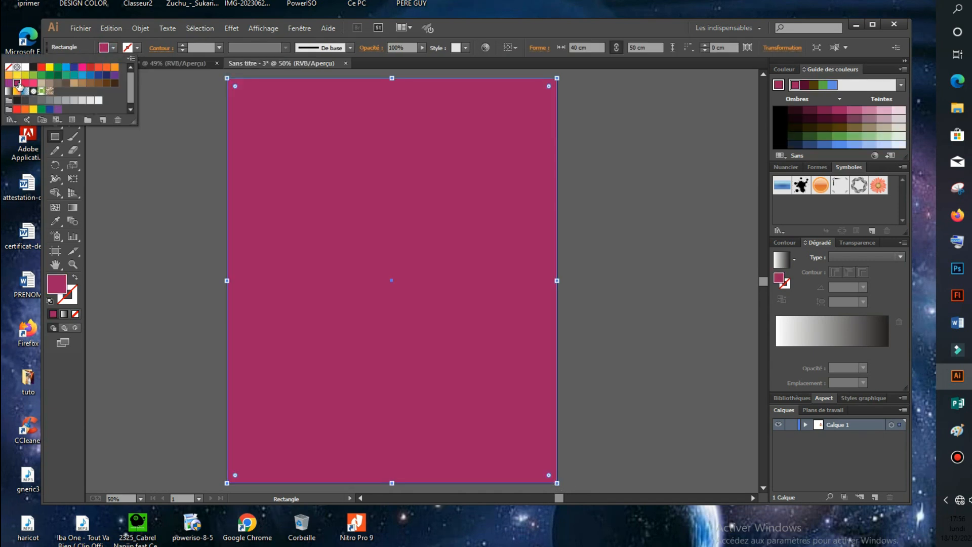
Send the magenta rectangle to the back, behind the hat and burger group.
{"action": "left_click", "coordinate": [54, 80]}
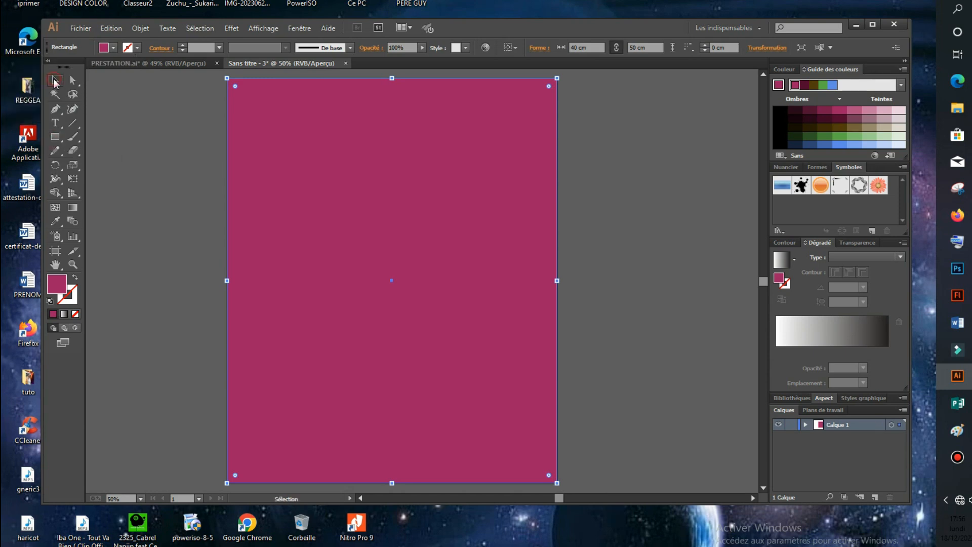
{"action": "right_click", "coordinate": [371, 192]}
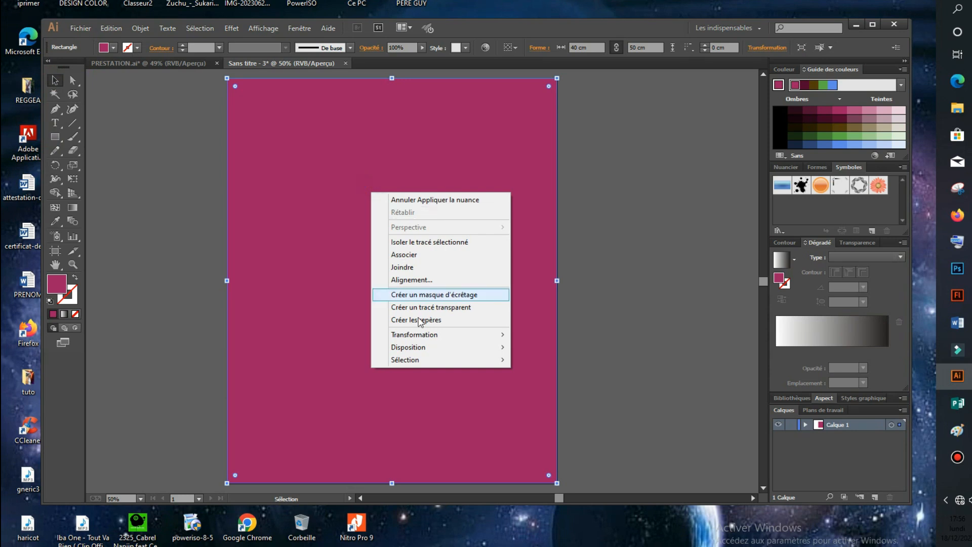
{"action": "mouse_move", "coordinate": [460, 353]}
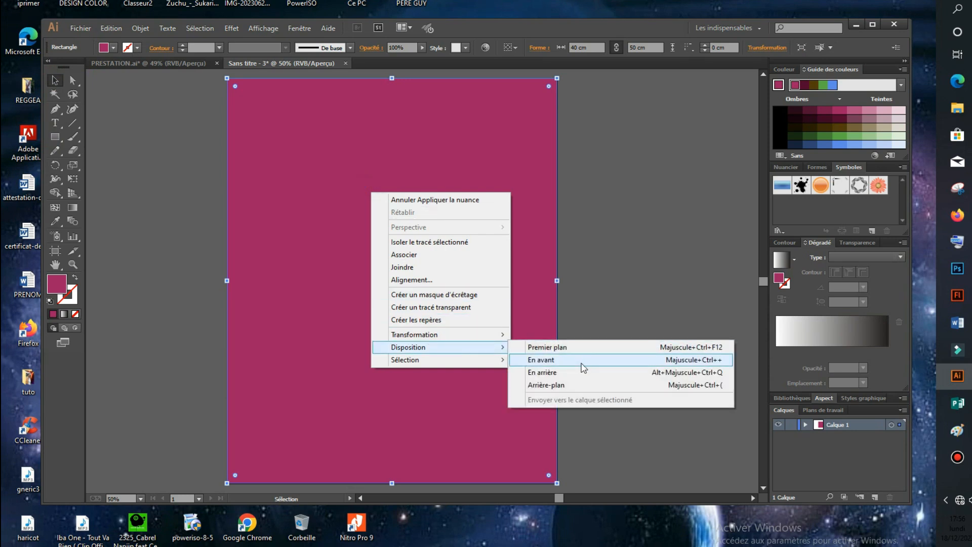
{"action": "left_click", "coordinate": [572, 385]}
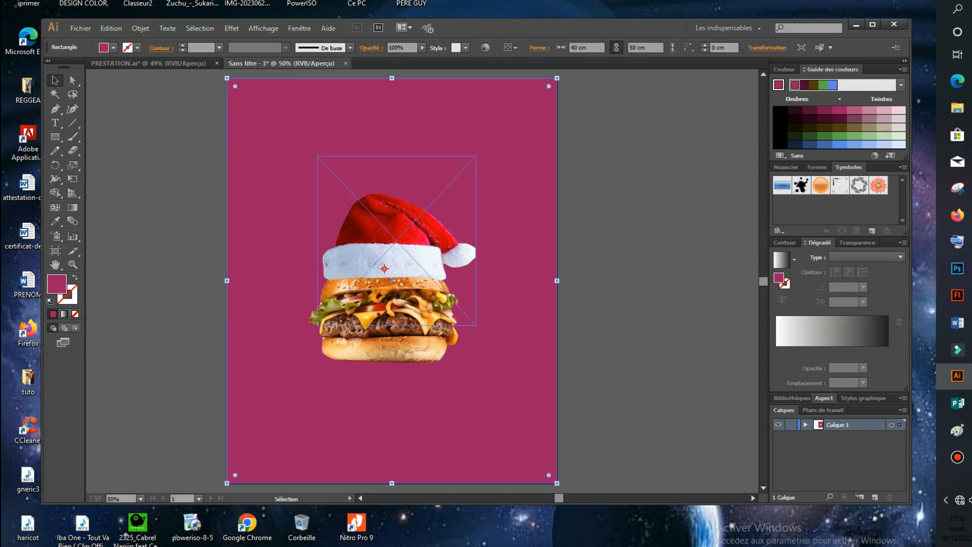
{"action": "left_click", "coordinate": [385, 272]}
{"action": "left_click", "coordinate": [694, 182]}
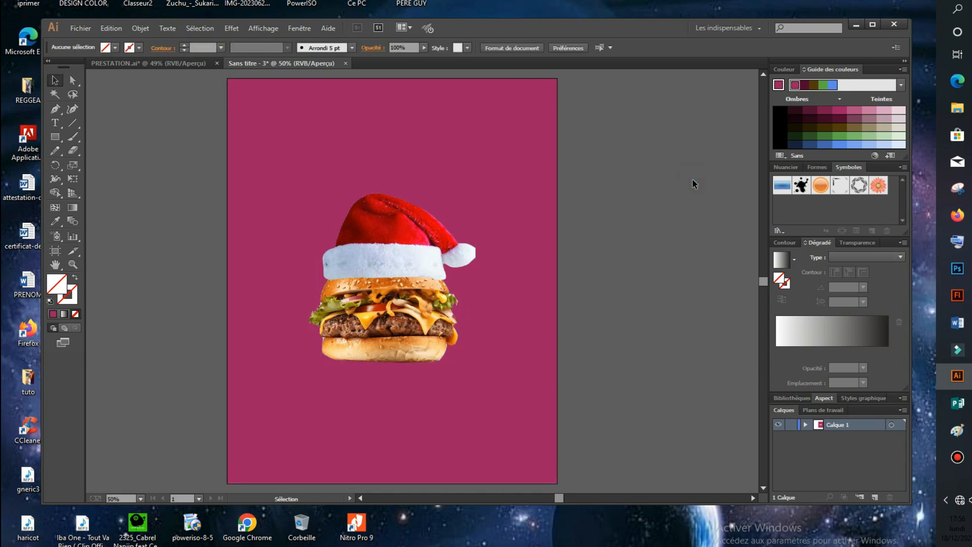
Fill the magenta background rectangle with the white-to-black linear gradient swatch.
{"action": "left_click", "coordinate": [243, 284]}
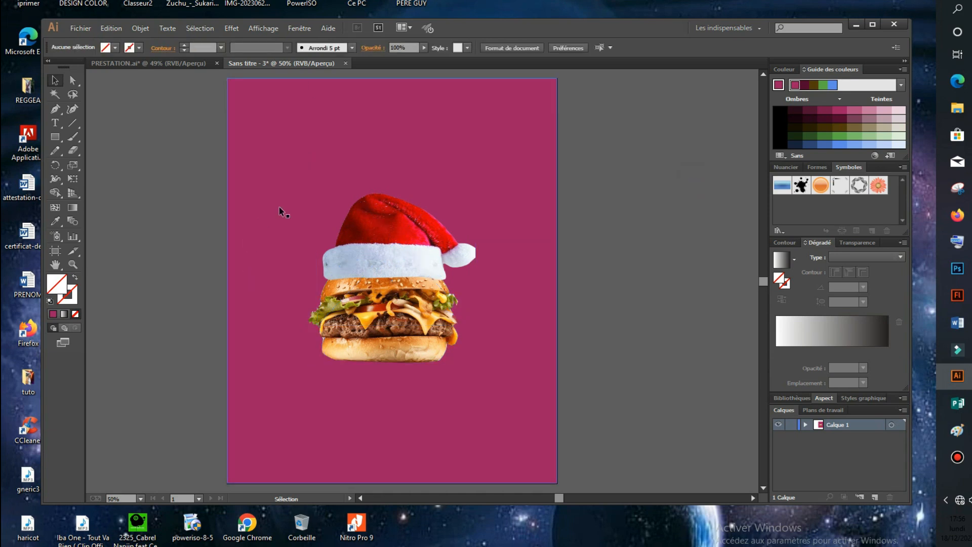
{"action": "left_click", "coordinate": [115, 48]}
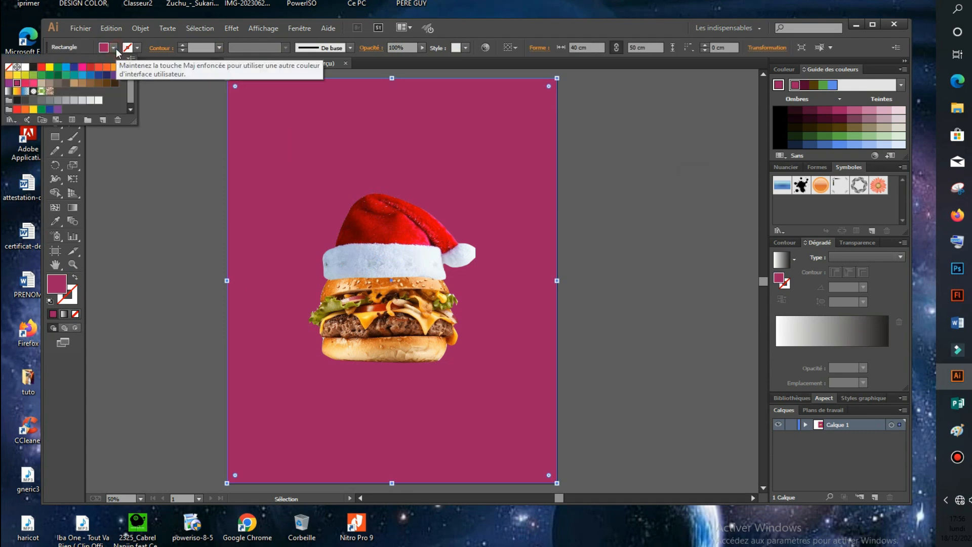
{"action": "left_click", "coordinate": [9, 91]}
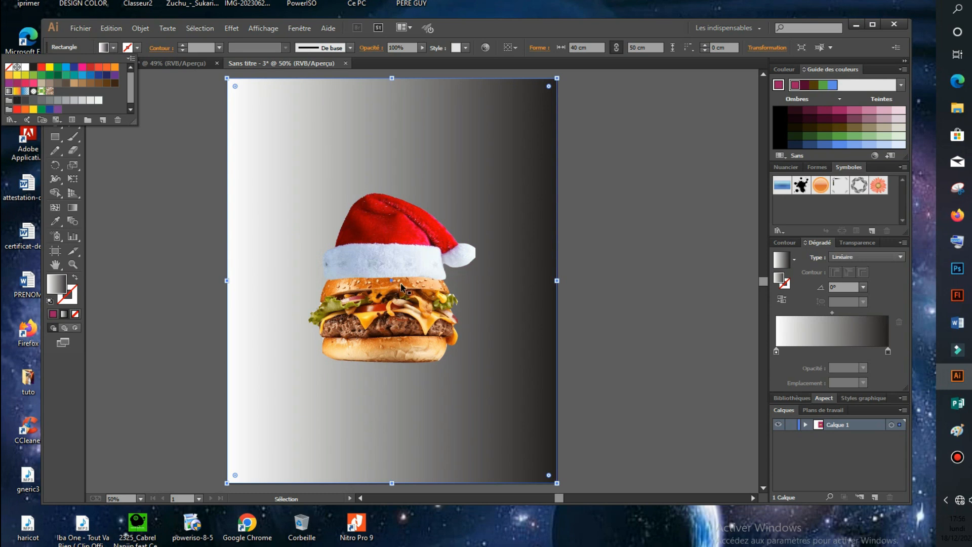
{"action": "left_click", "coordinate": [51, 140]}
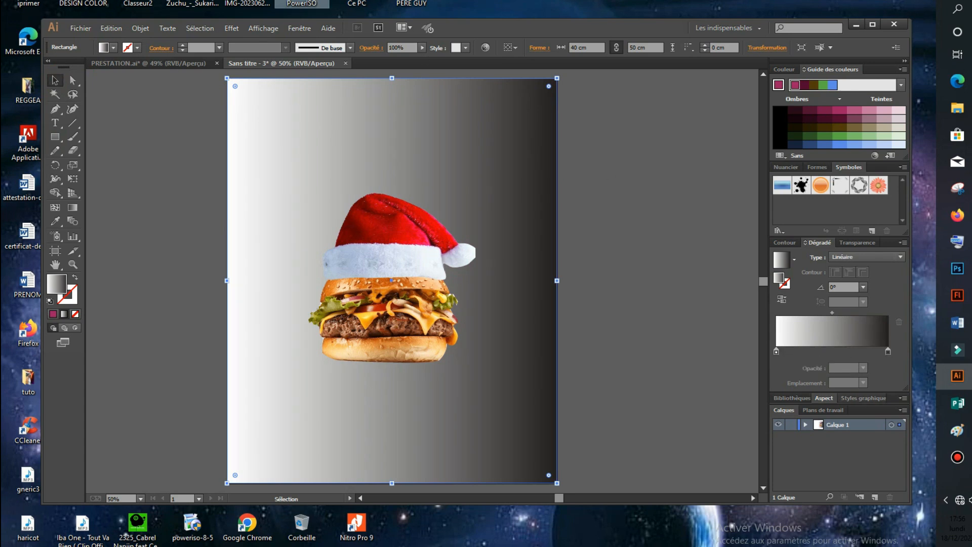
Recolour both stops of the background gradient, black and white, with the same red swatch.
{"action": "left_click", "coordinate": [300, 29]}
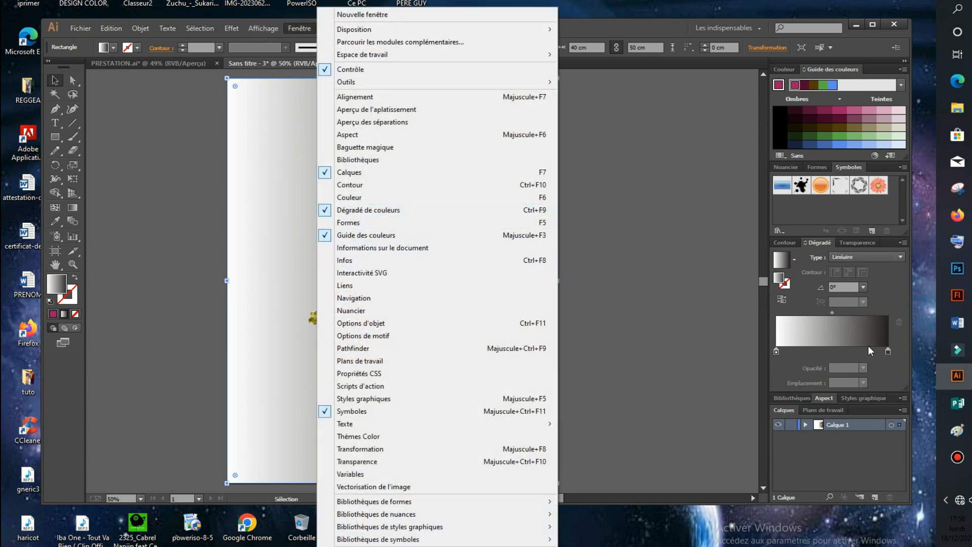
{"action": "left_click", "coordinate": [888, 352]}
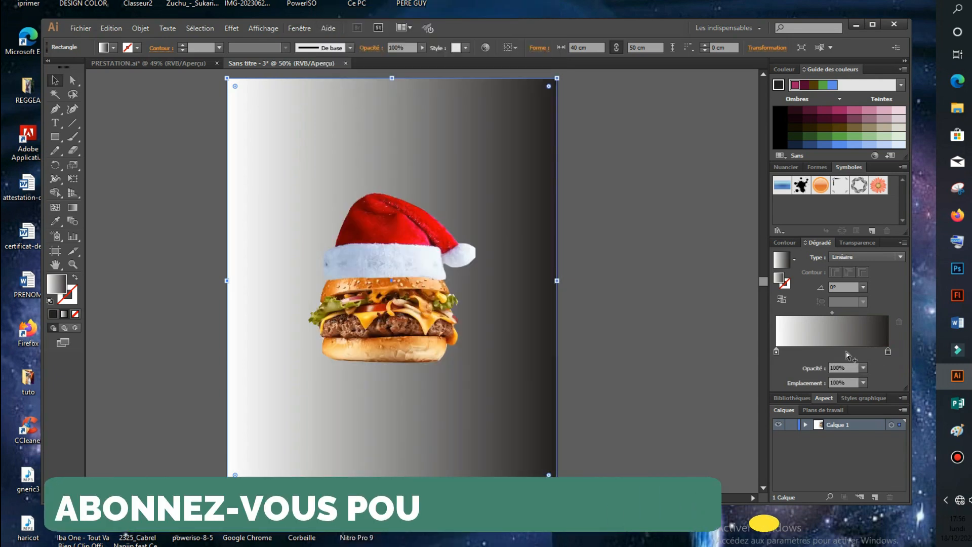
{"action": "double_click", "coordinate": [888, 352]}
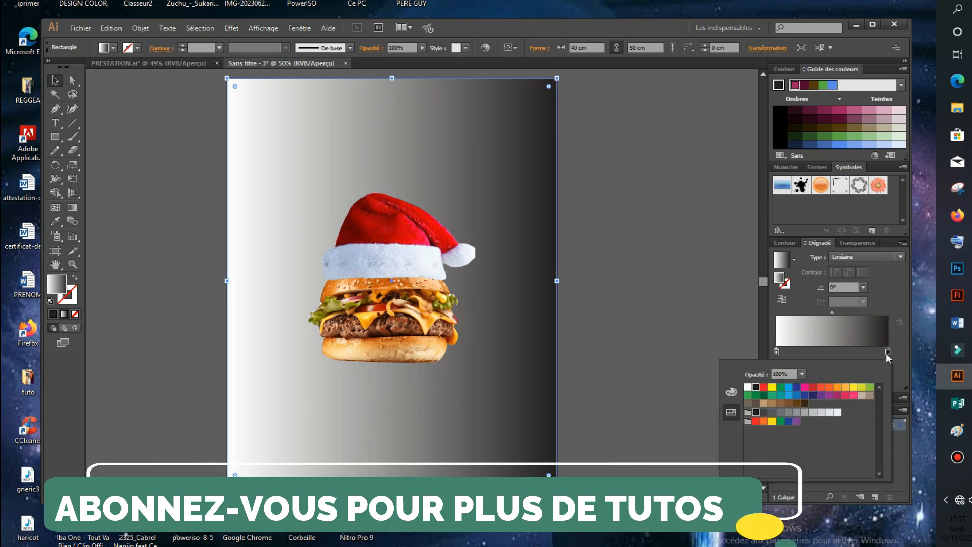
{"action": "left_click", "coordinate": [813, 387]}
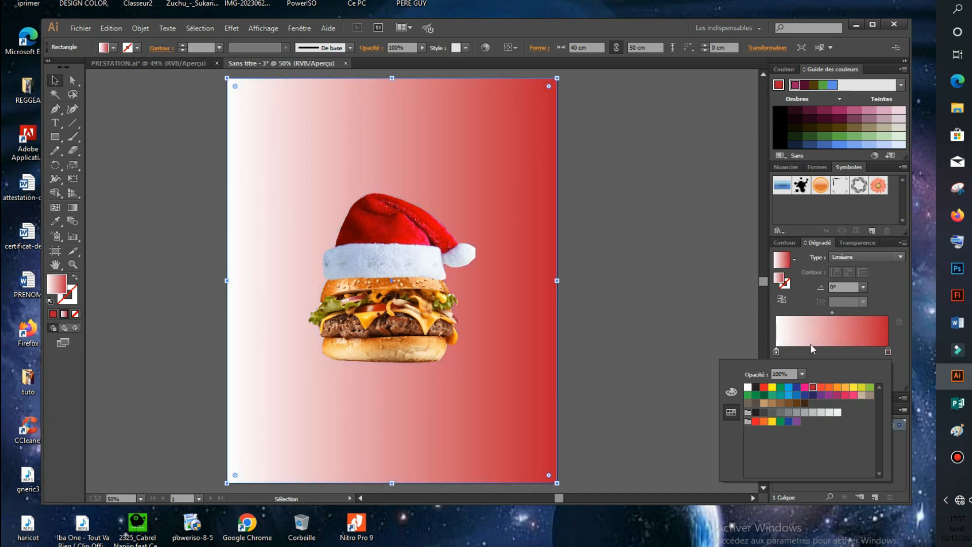
{"action": "left_click", "coordinate": [775, 351]}
{"action": "double_click", "coordinate": [775, 353]}
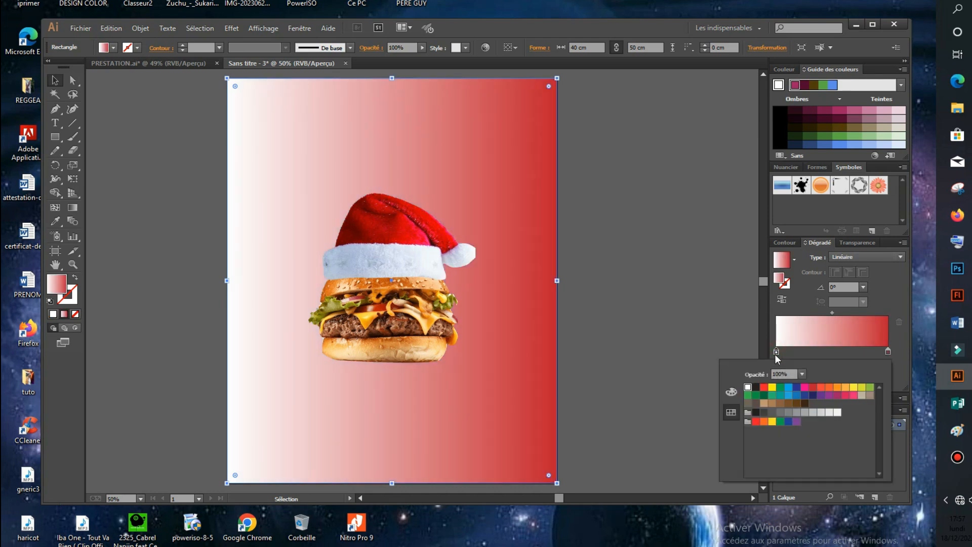
{"action": "left_click", "coordinate": [813, 388]}
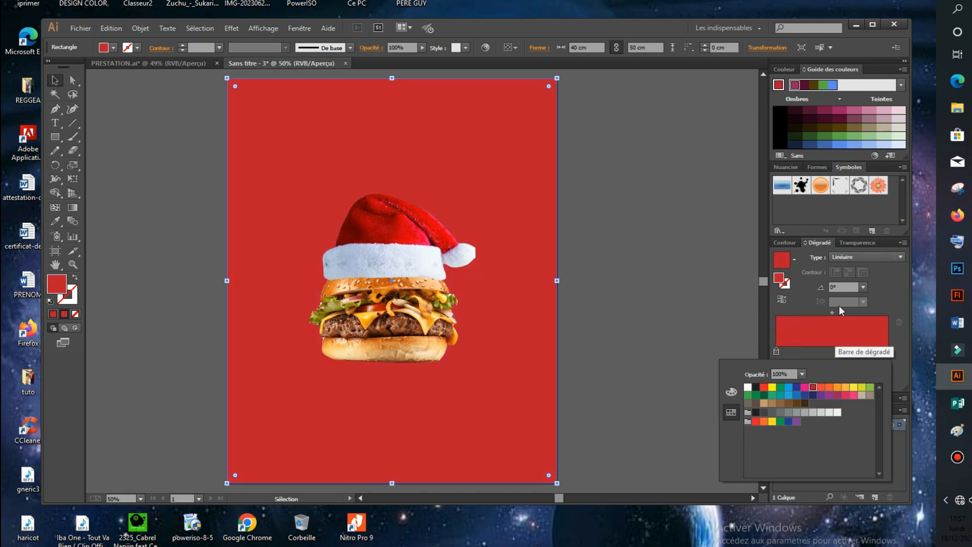
Darken the gradient's starting stop to a deep maroon by lowering only its red component.
{"action": "left_click", "coordinate": [776, 352]}
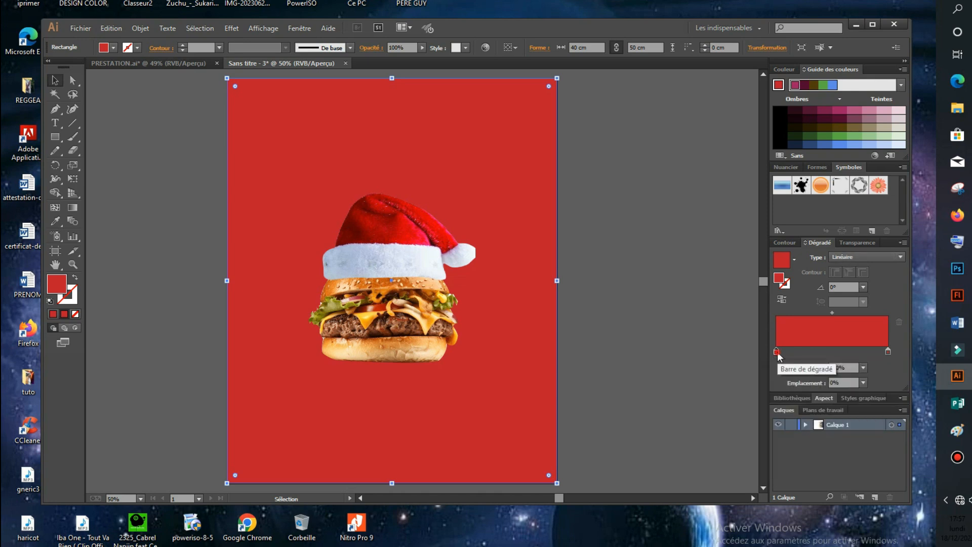
{"action": "double_click", "coordinate": [776, 352]}
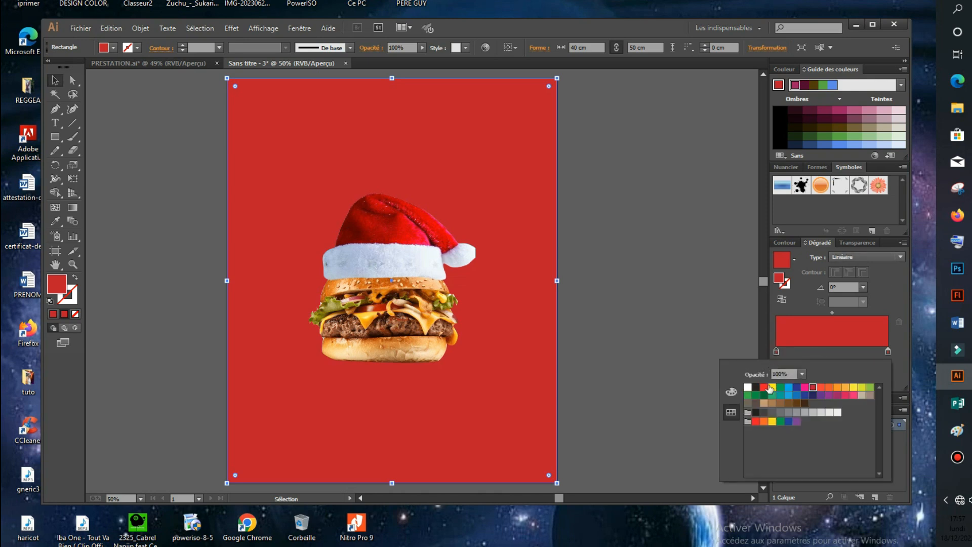
{"action": "left_click", "coordinate": [730, 393]}
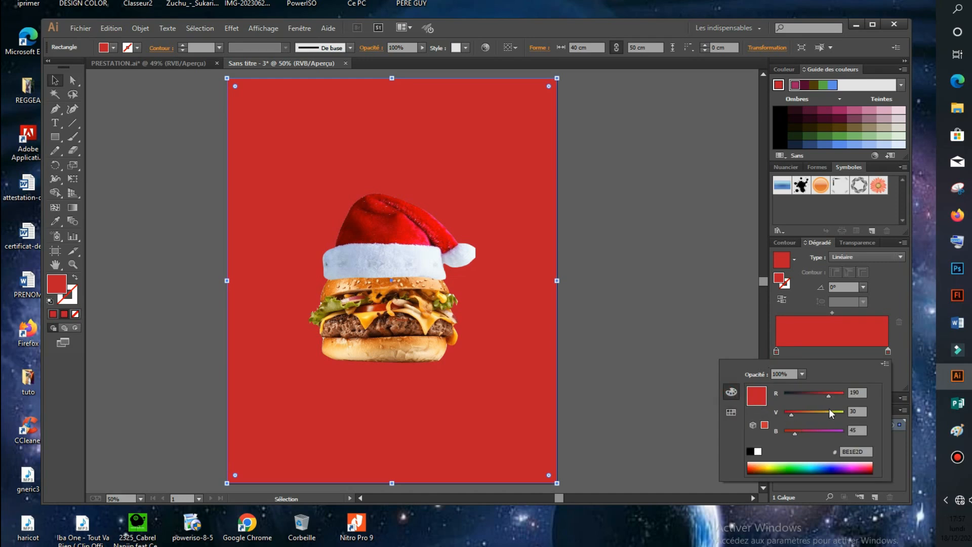
{"action": "left_click_drag", "start_coordinate": [828, 394], "coordinate": [807, 394]}
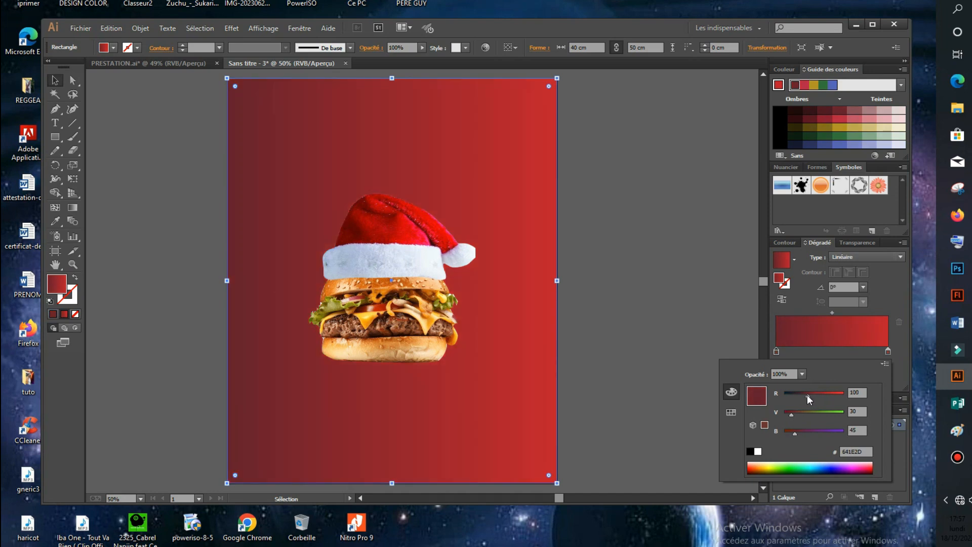
{"action": "left_click_drag", "start_coordinate": [807, 394], "coordinate": [804, 393]}
Make the background gradient radial and reverse it so the bright red sits at the centre and the maroon at the edges.
{"action": "left_click", "coordinate": [902, 257]}
{"action": "left_click", "coordinate": [902, 256]}
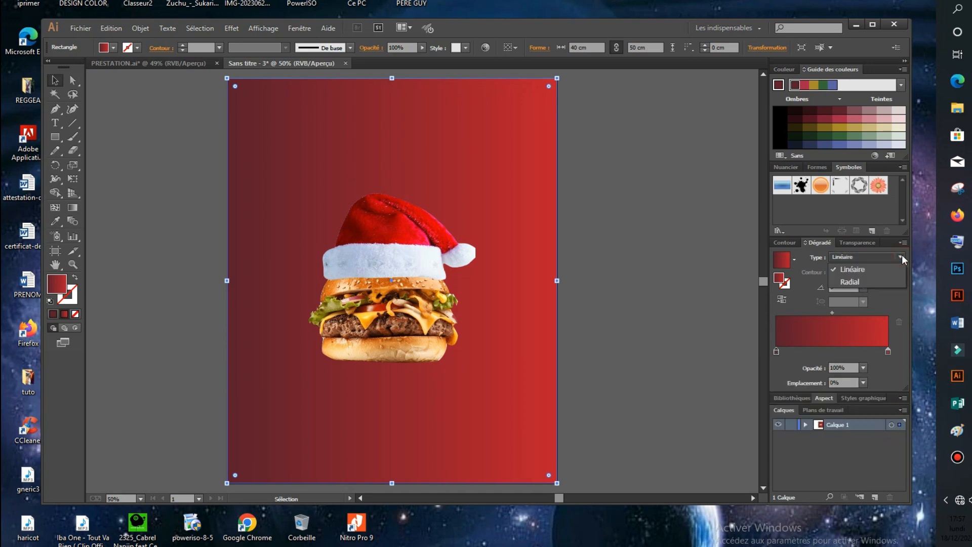
{"action": "left_click", "coordinate": [868, 283]}
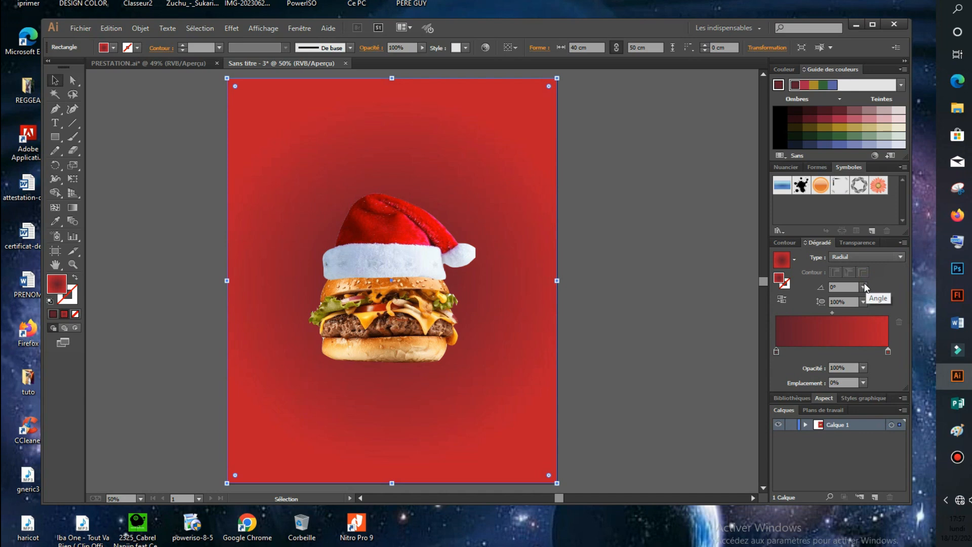
{"action": "left_click", "coordinate": [782, 301]}
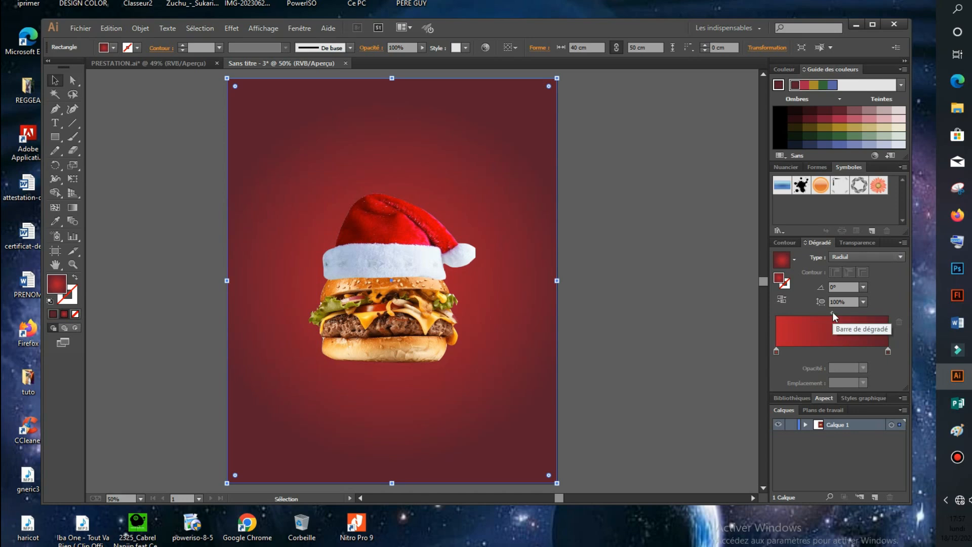
Shift the background gradient's midpoint to 42.86% and leave everything deselected.
{"action": "left_click_drag", "start_coordinate": [832, 312], "coordinate": [824, 312]}
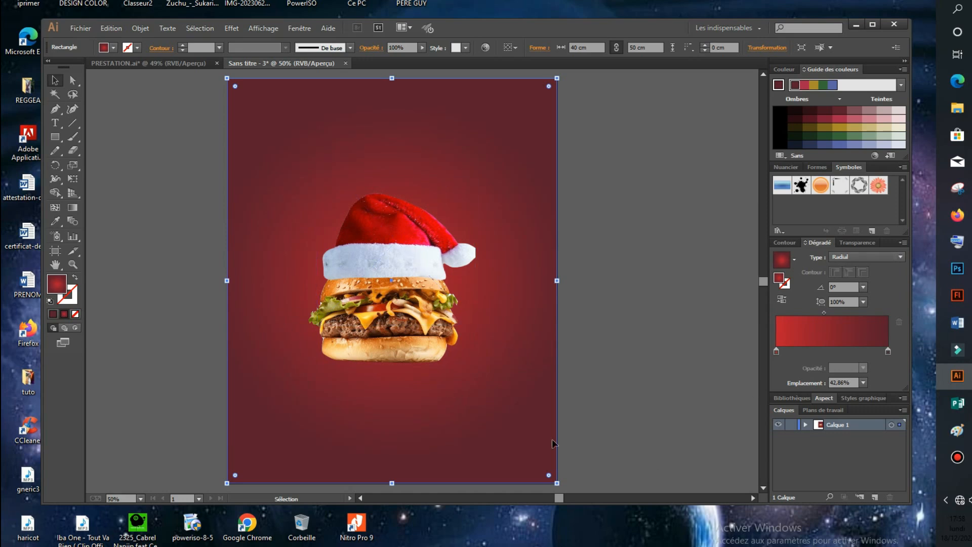
{"action": "left_click", "coordinate": [463, 208]}
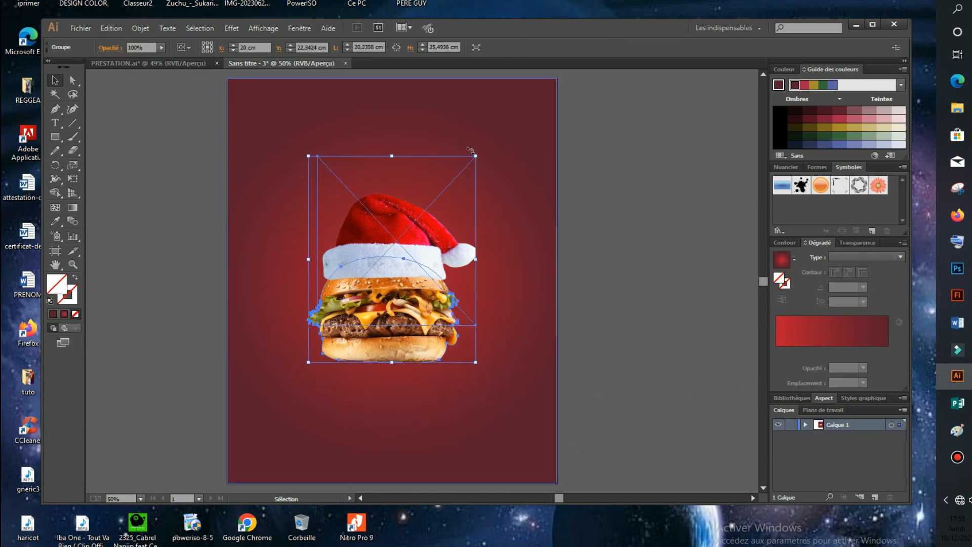
{"action": "left_click", "coordinate": [660, 237]}
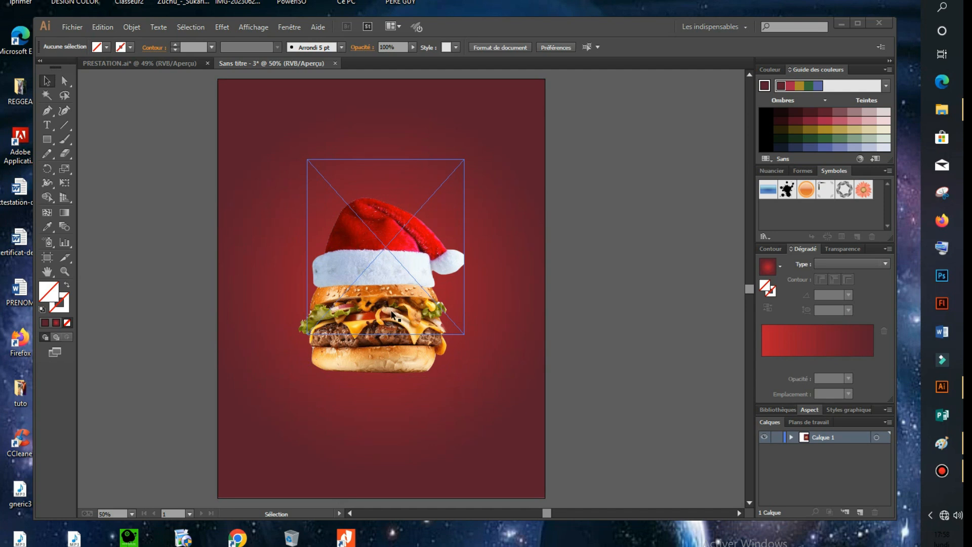
Duplicate the hat and burger group, placing the copy outside the artboard on its right side.
{"action": "left_click", "coordinate": [379, 298]}
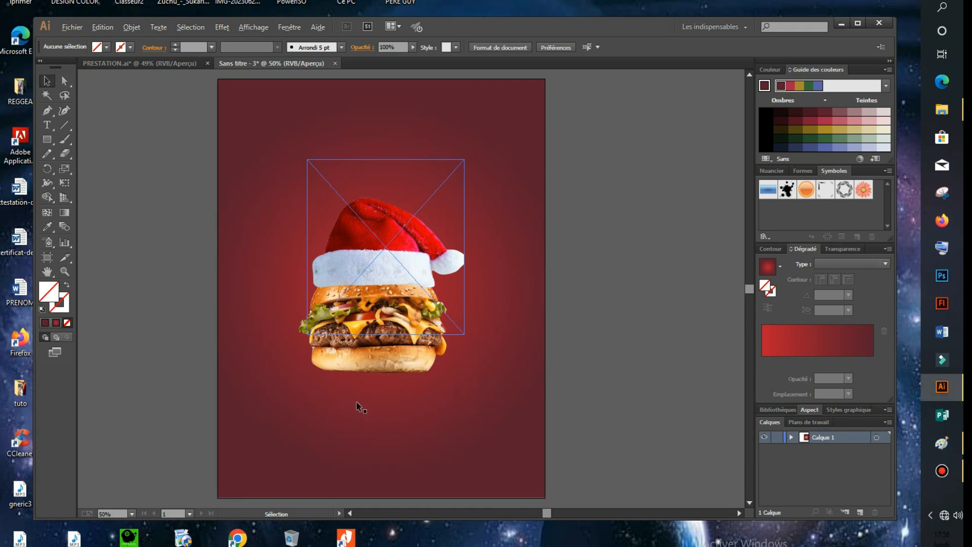
{"action": "left_click", "coordinate": [389, 345]}
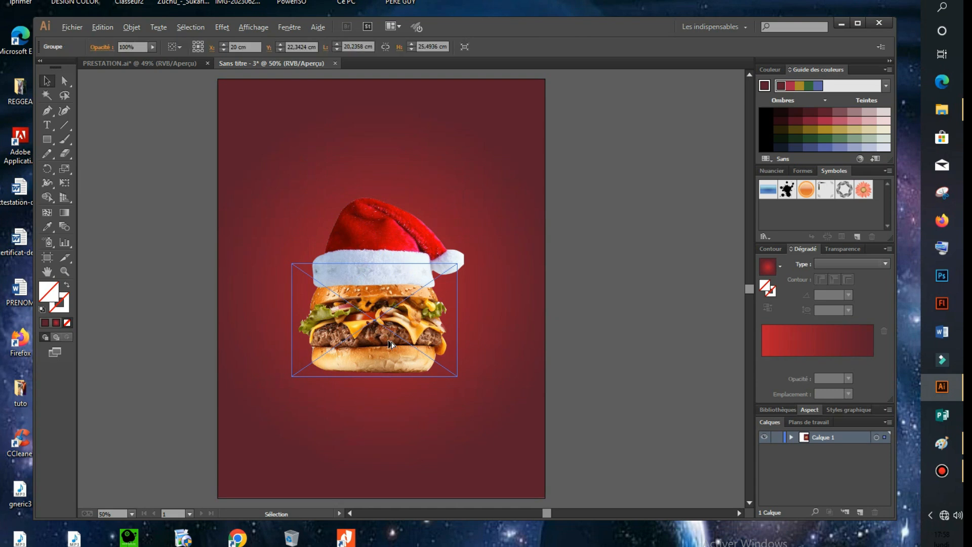
{"action": "left_click_drag", "start_coordinate": [388, 343], "coordinate": [641, 313]}
{"action": "left_click", "coordinate": [648, 388]}
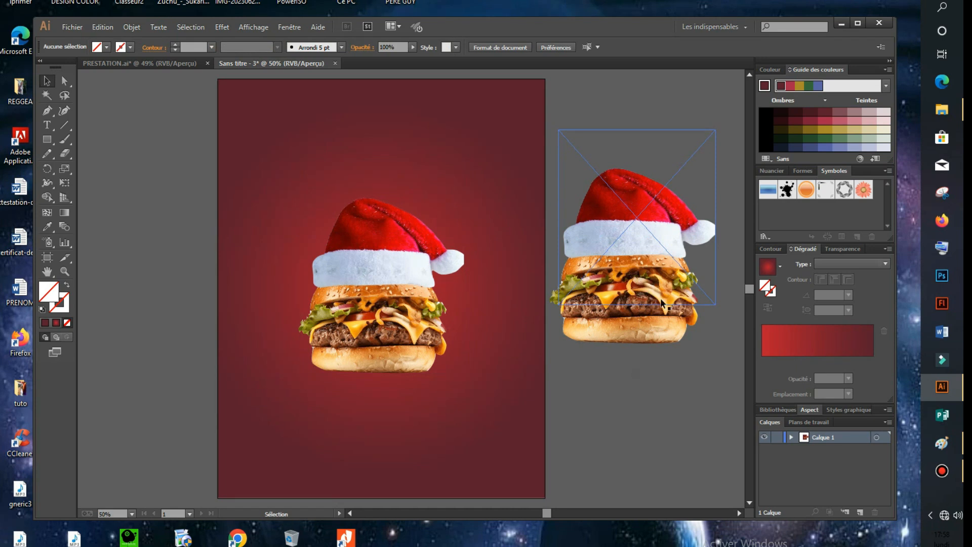
Ungroup the copied hat and burger and delete the copy's Santa hat.
{"action": "right_click", "coordinate": [633, 227]}
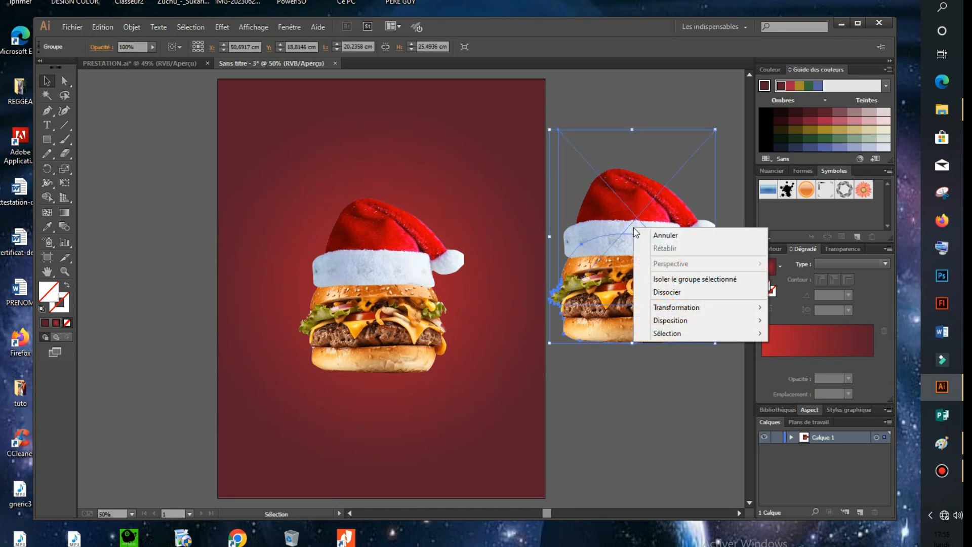
{"action": "left_click", "coordinate": [671, 291]}
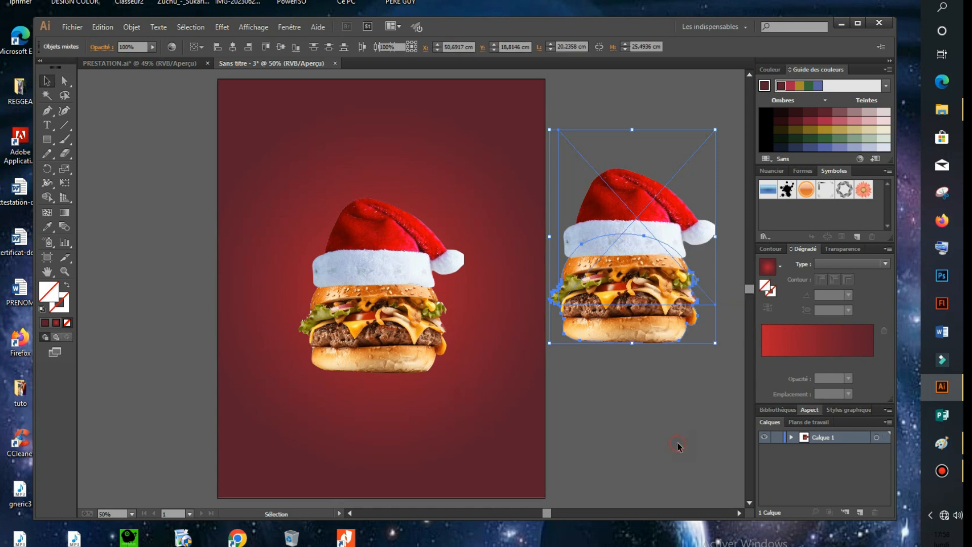
{"action": "left_click", "coordinate": [615, 172]}
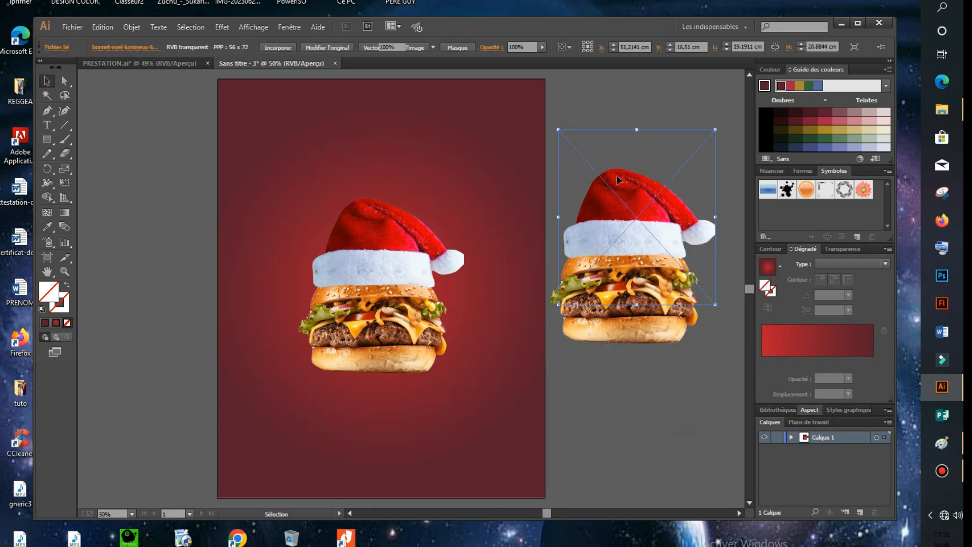
{"action": "key", "text": "Delete"}
Move the hatless burger onto the lower part of the artboard and send it backward, behind the hat and burger group.
{"action": "left_click_drag", "start_coordinate": [556, 290], "coordinate": [331, 388]}
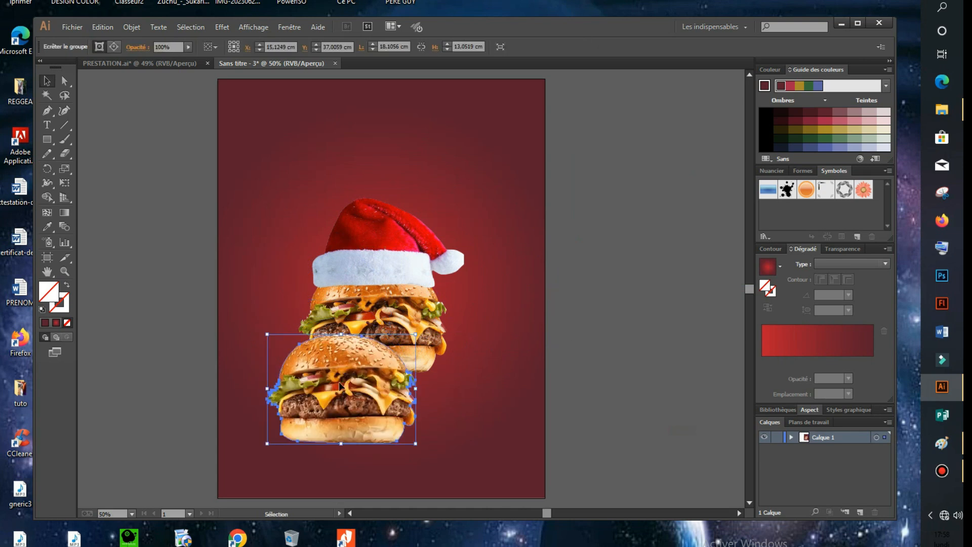
{"action": "right_click", "coordinate": [356, 397]}
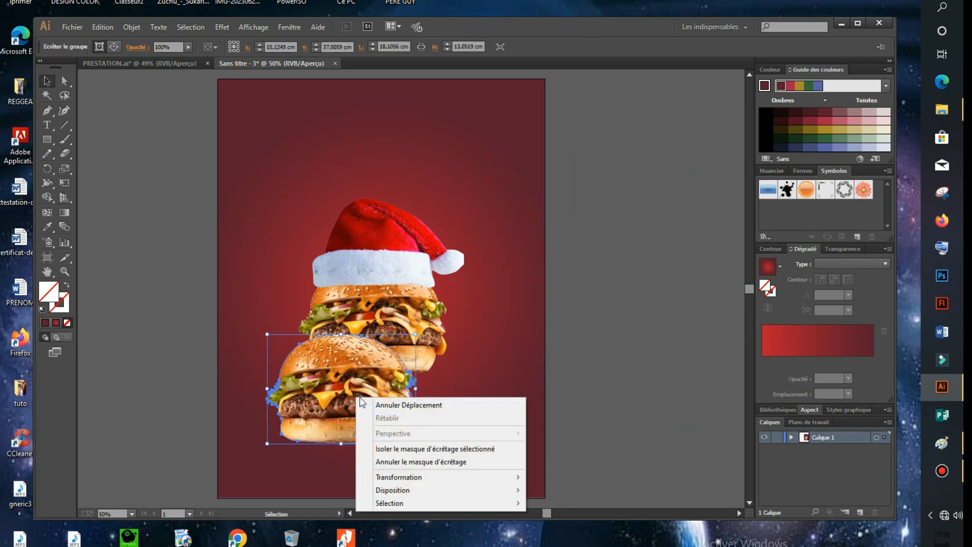
{"action": "mouse_move", "coordinate": [423, 493]}
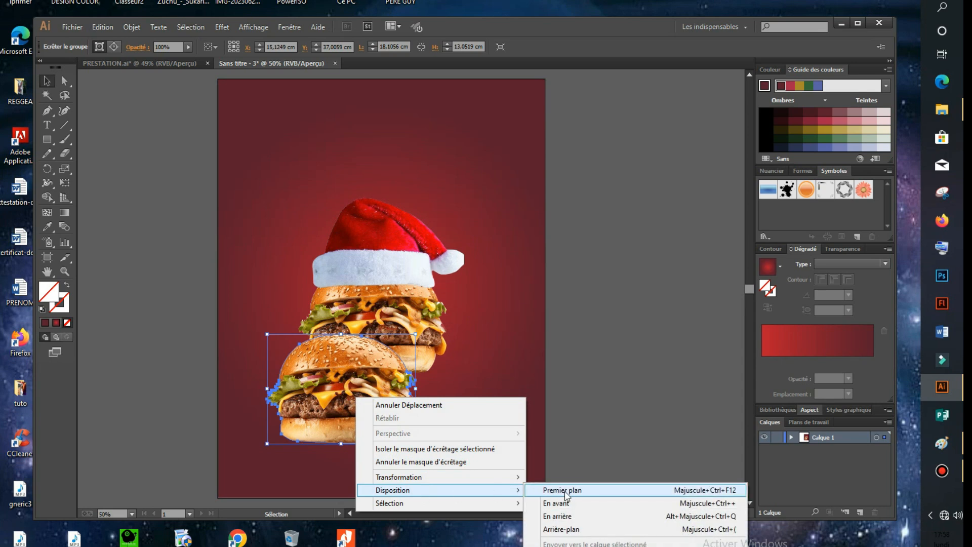
{"action": "left_click", "coordinate": [557, 516]}
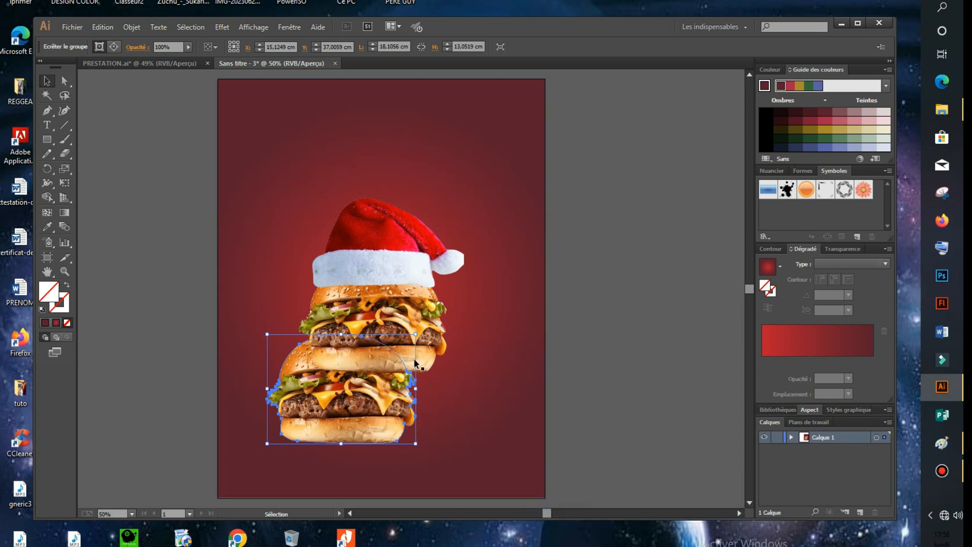
Enlarge the hatless burger to about 37 x 26.7 cm behind the hat and burger group, and shift that group slightly right.
{"action": "left_click_drag", "start_coordinate": [416, 335], "coordinate": [486, 370]}
{"action": "left_click_drag", "start_coordinate": [425, 441], "coordinate": [476, 317]}
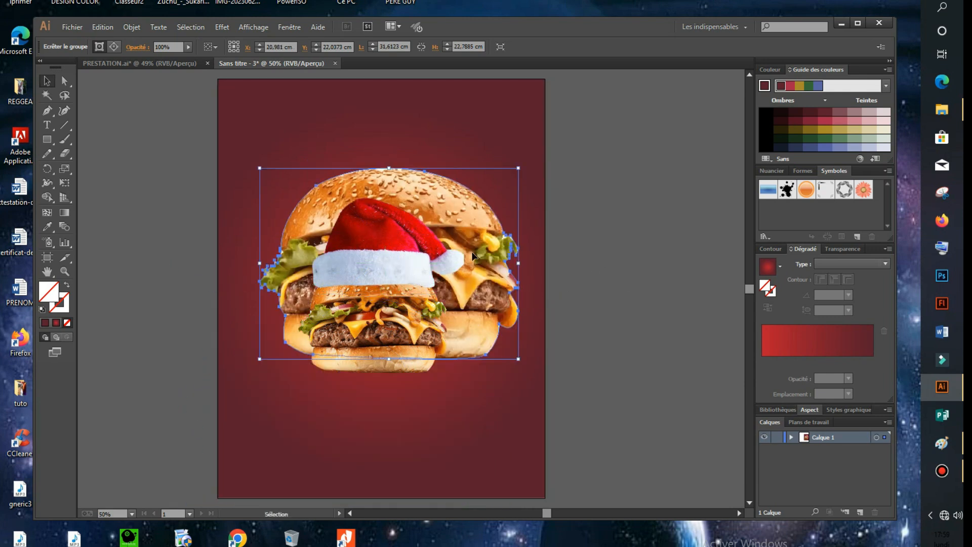
{"action": "left_click_drag", "start_coordinate": [478, 214], "coordinate": [462, 233]}
{"action": "left_click_drag", "start_coordinate": [245, 189], "coordinate": [222, 154]}
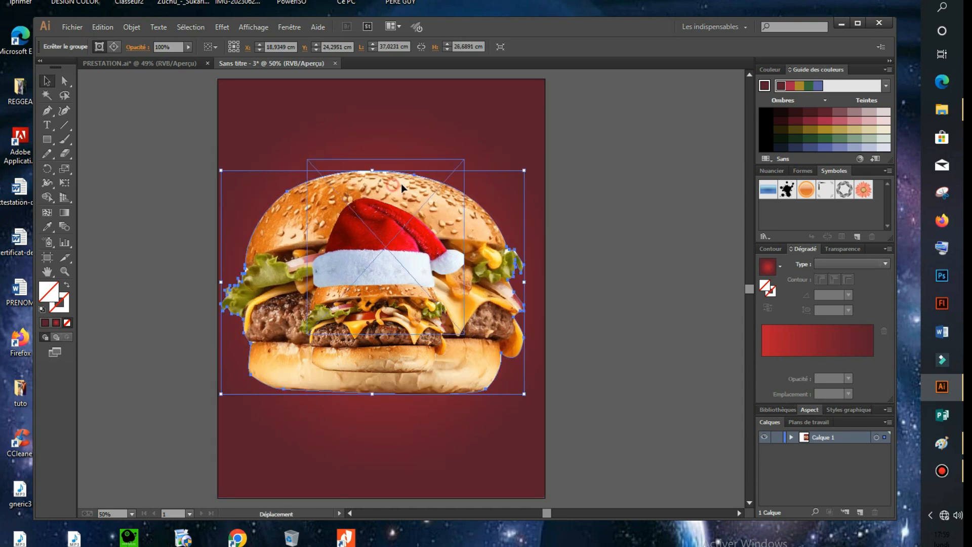
{"action": "left_click_drag", "start_coordinate": [402, 183], "coordinate": [410, 183]}
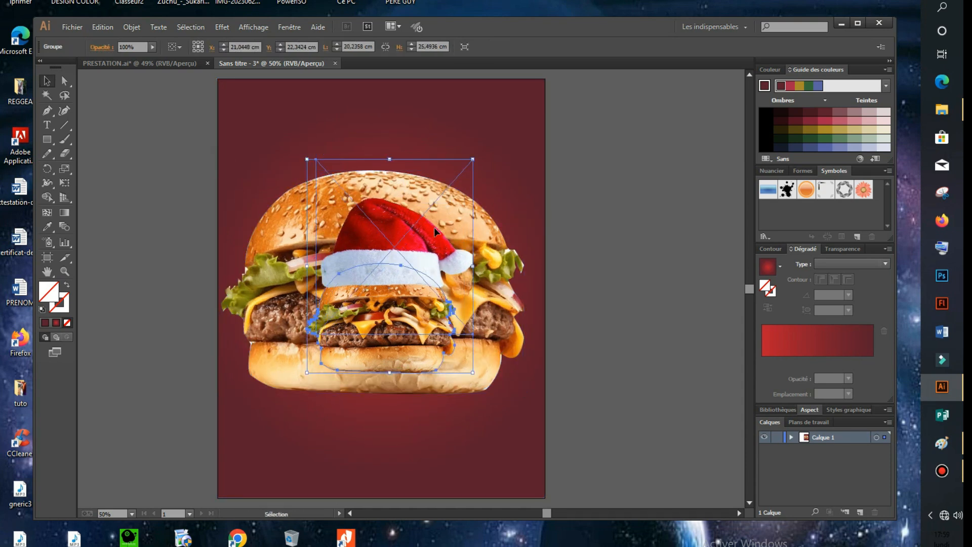
Enlarge the big burger from its centre to about 39.3 x 28.4 cm and nudge it about 1 cm right to span the artboard.
{"action": "left_click", "coordinate": [506, 254]}
{"action": "left_click_drag", "start_coordinate": [530, 166], "coordinate": [537, 167]}
{"action": "key", "text": "Right"}
{"action": "key", "text": "Right"}
{"action": "key", "text": "Right"}
{"action": "key", "text": "Right"}
{"action": "key", "text": "Right"}
{"action": "key", "text": "Right"}
{"action": "key", "text": "Right"}
{"action": "key", "text": "Right"}
{"action": "key", "text": "Right"}
{"action": "key", "text": "Right"}
{"action": "key", "text": "Right"}
{"action": "key", "text": "Right"}
{"action": "key", "text": "Right"}
{"action": "key", "text": "Right"}
{"action": "key", "text": "Right"}
{"action": "key", "text": "Right"}
{"action": "key", "text": "Right"}
{"action": "key", "text": "Right"}
{"action": "key", "text": "Right"}
{"action": "key", "text": "Right"}
{"action": "key", "text": "Right"}
{"action": "key", "text": "Right"}
{"action": "key", "text": "Right"}
{"action": "key", "text": "Right"}
{"action": "key", "text": "Right"}
{"action": "key", "text": "Right"}
{"action": "key", "text": "Right"}
{"action": "key", "text": "Right"}
{"action": "key", "text": "Right"}
{"action": "key", "text": "Right"}
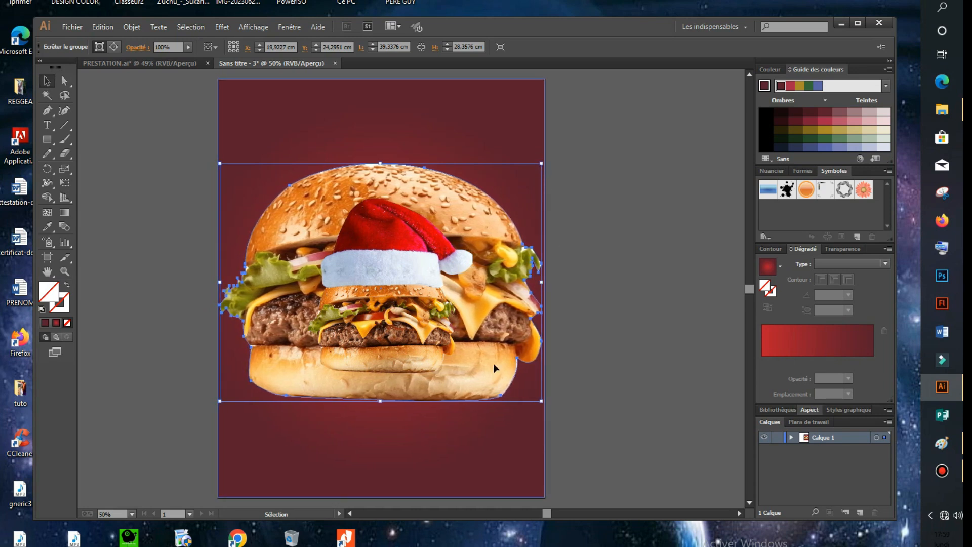
{"action": "left_click", "coordinate": [432, 458]}
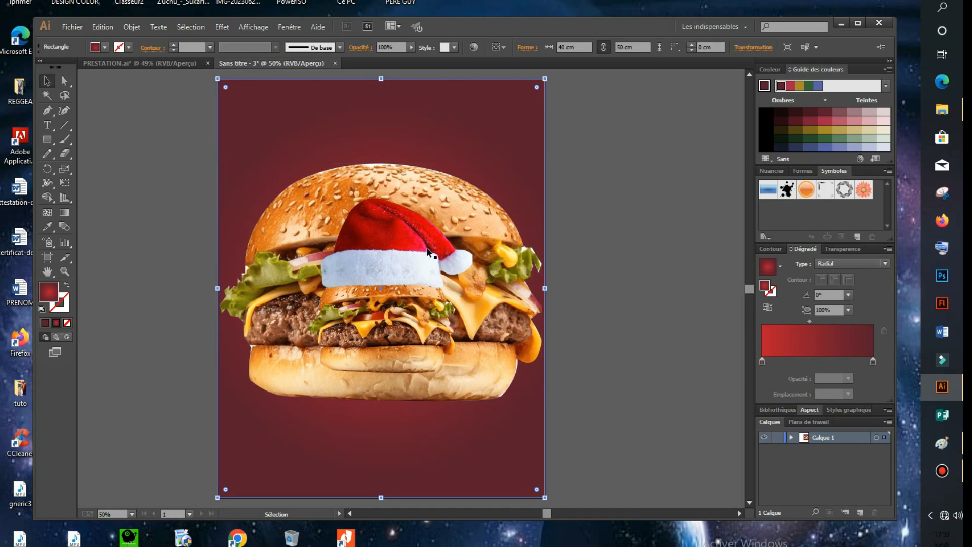
Lower the opacity of the big background burger to 43%.
{"action": "left_click", "coordinate": [519, 270]}
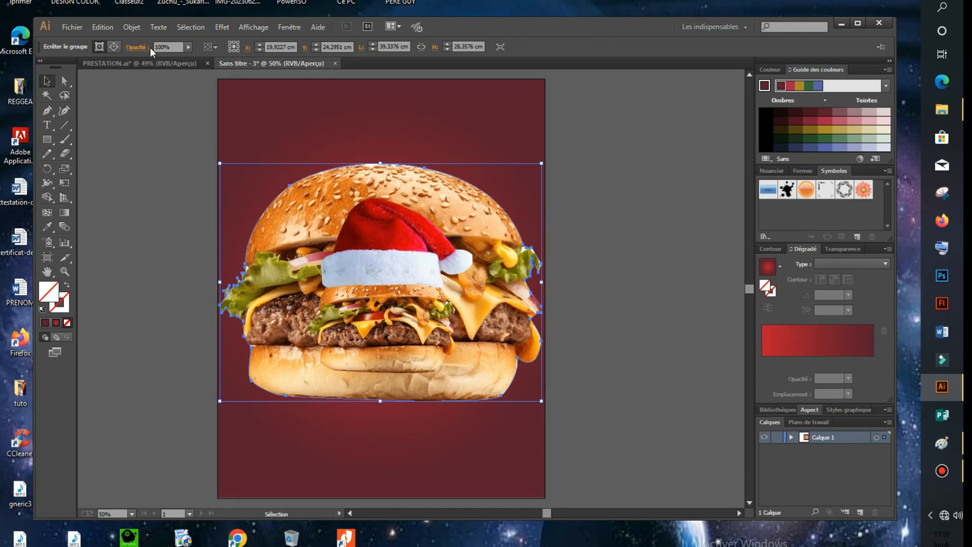
{"action": "left_click_drag", "start_coordinate": [187, 48], "coordinate": [155, 59]}
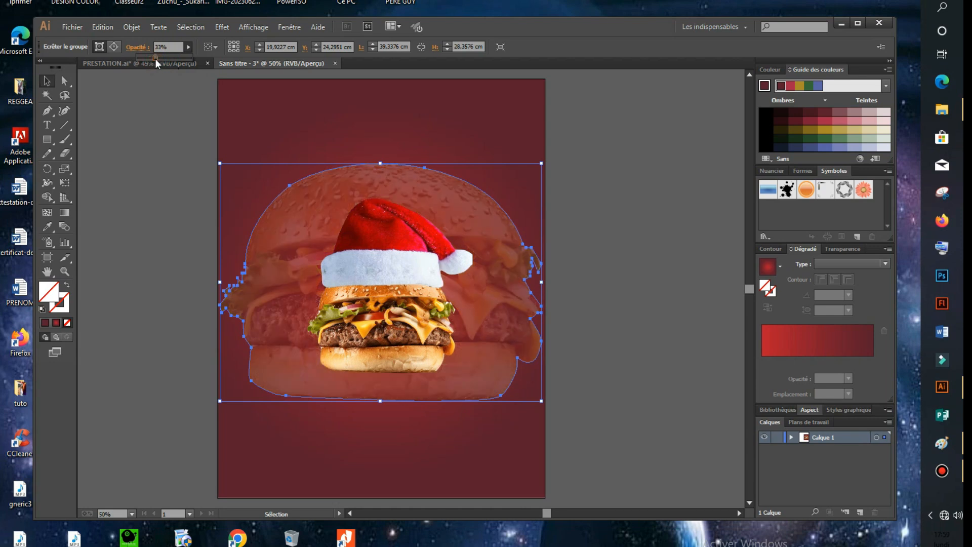
{"action": "left_click", "coordinate": [626, 249]}
{"action": "left_click", "coordinate": [276, 203]}
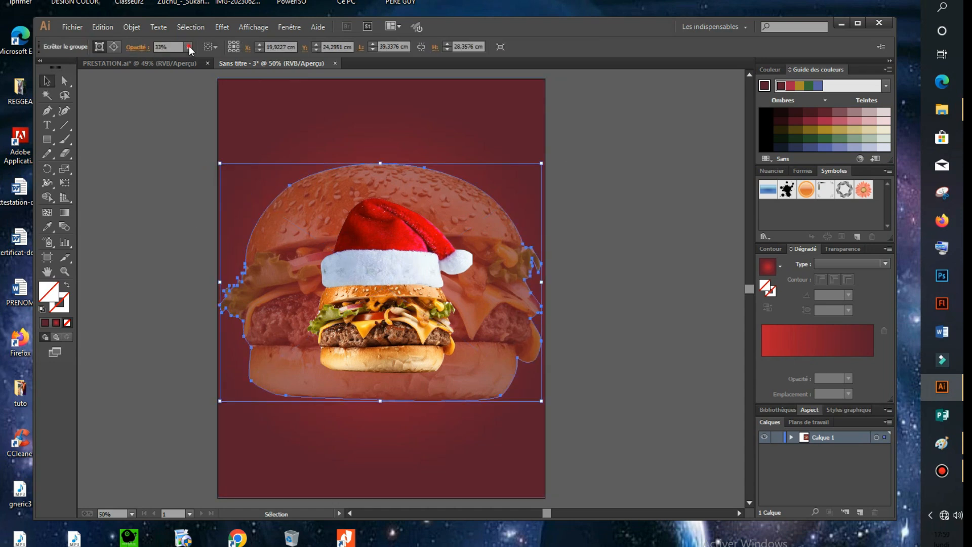
{"action": "left_click", "coordinate": [189, 47]}
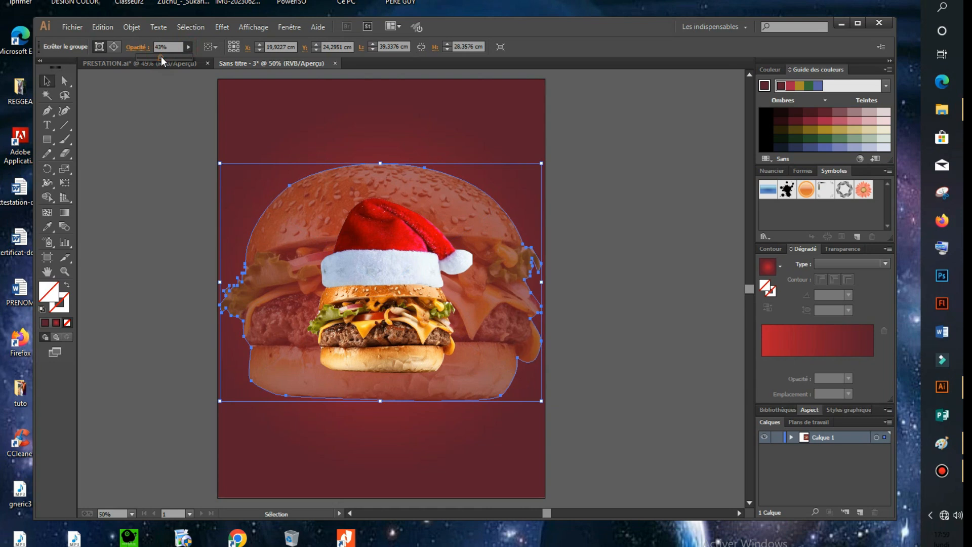
{"action": "left_click", "coordinate": [653, 248]}
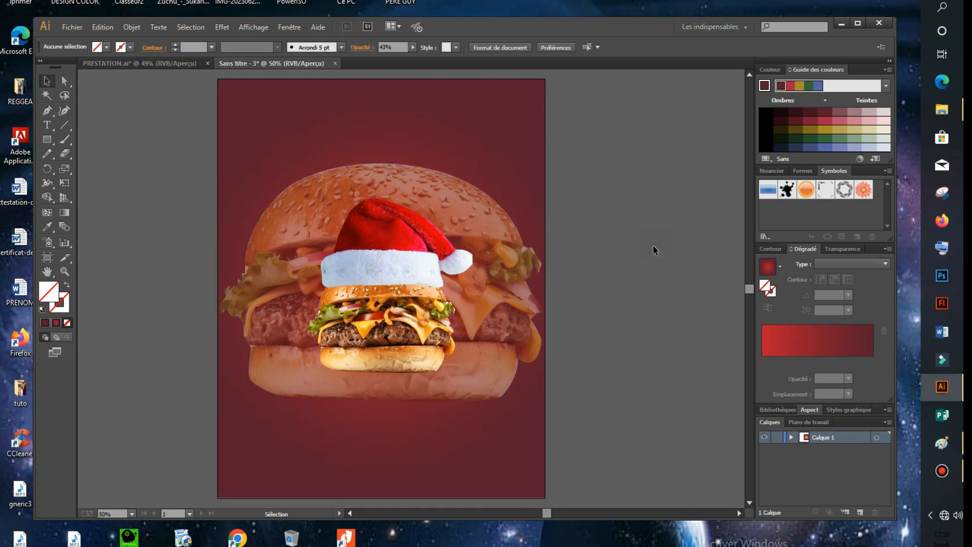
Enlarge the hat and burger group from its centre to about 30.7 x 38.7 cm and shift it slightly up over the faded burger.
{"action": "left_click", "coordinate": [393, 301]}
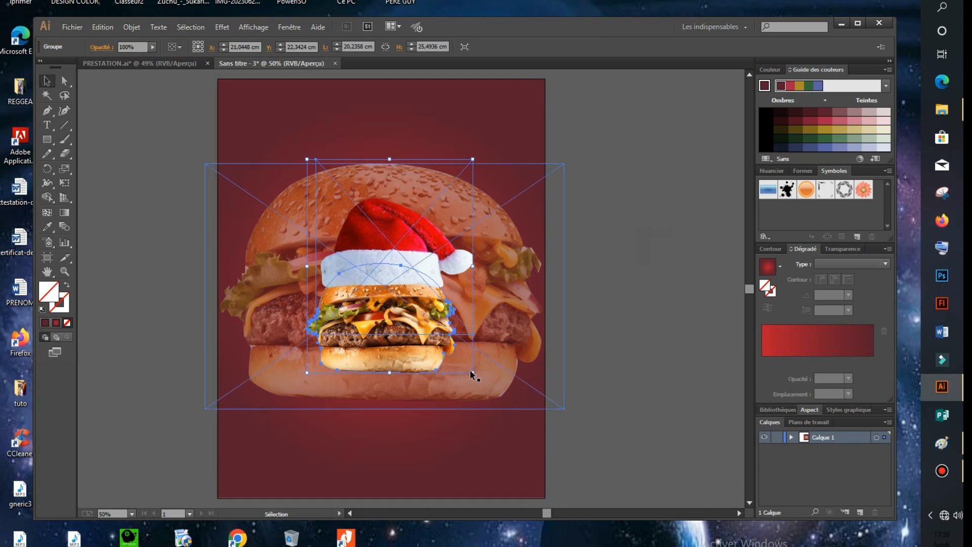
{"action": "left_click_drag", "start_coordinate": [473, 372], "coordinate": [507, 429]}
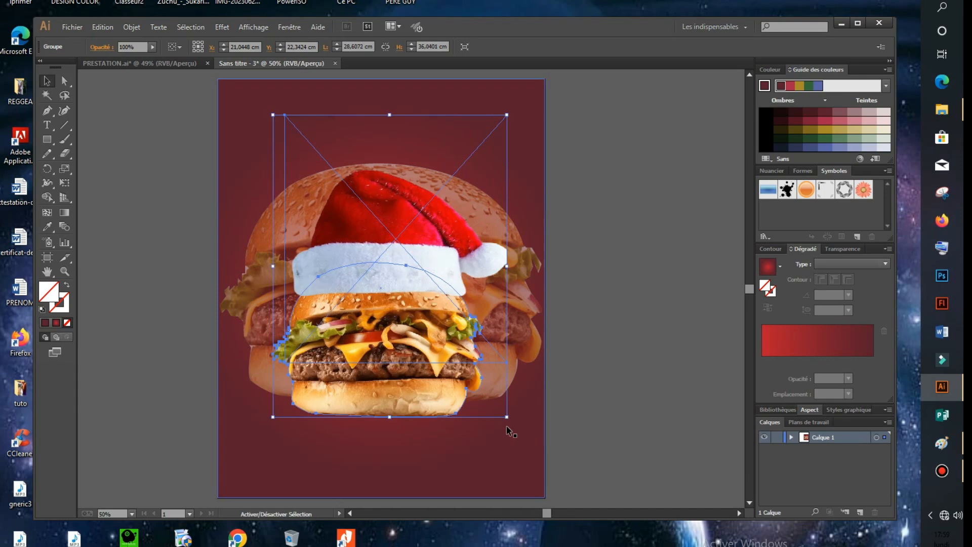
{"action": "left_click_drag", "start_coordinate": [389, 324], "coordinate": [388, 302]}
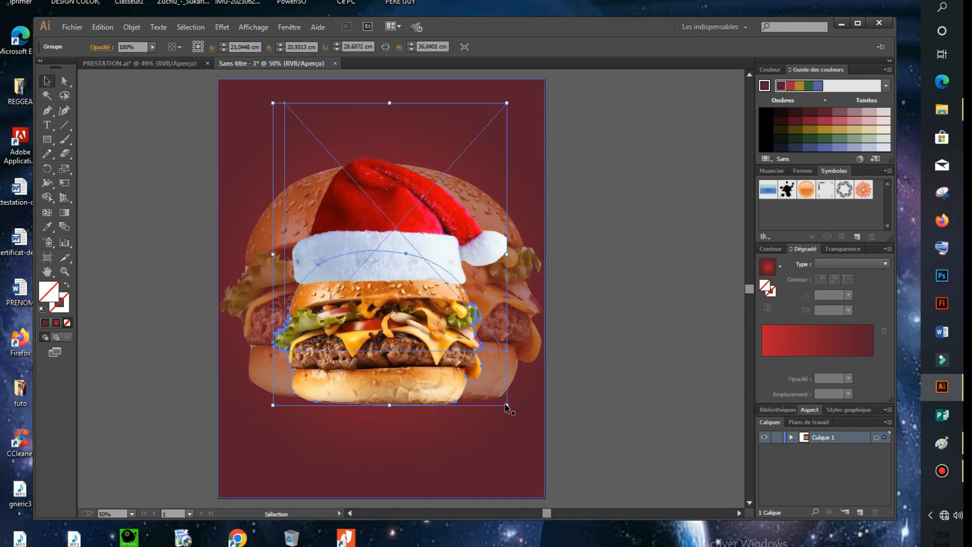
{"action": "left_click_drag", "start_coordinate": [507, 405], "coordinate": [518, 417]}
{"action": "left_click", "coordinate": [613, 303]}
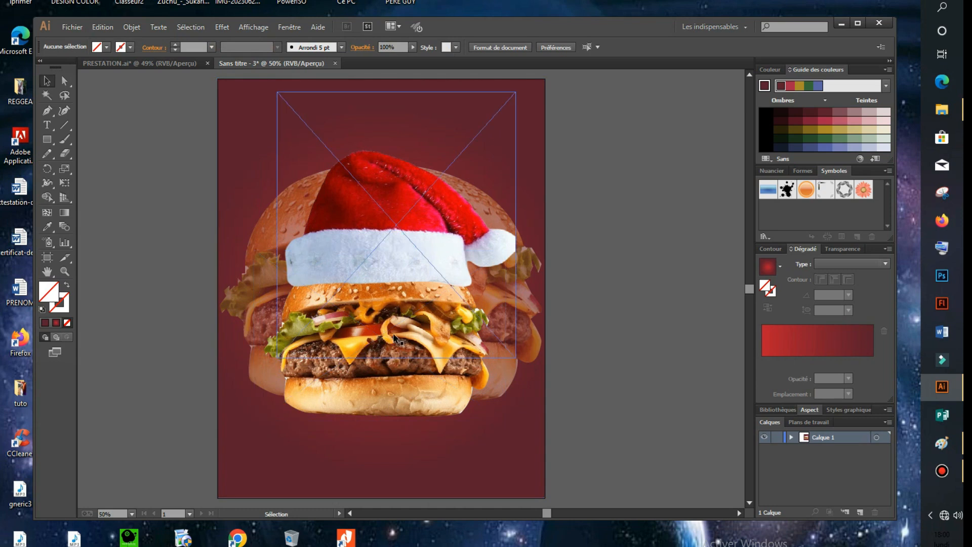
{"action": "left_click_drag", "start_coordinate": [394, 333], "coordinate": [400, 331]}
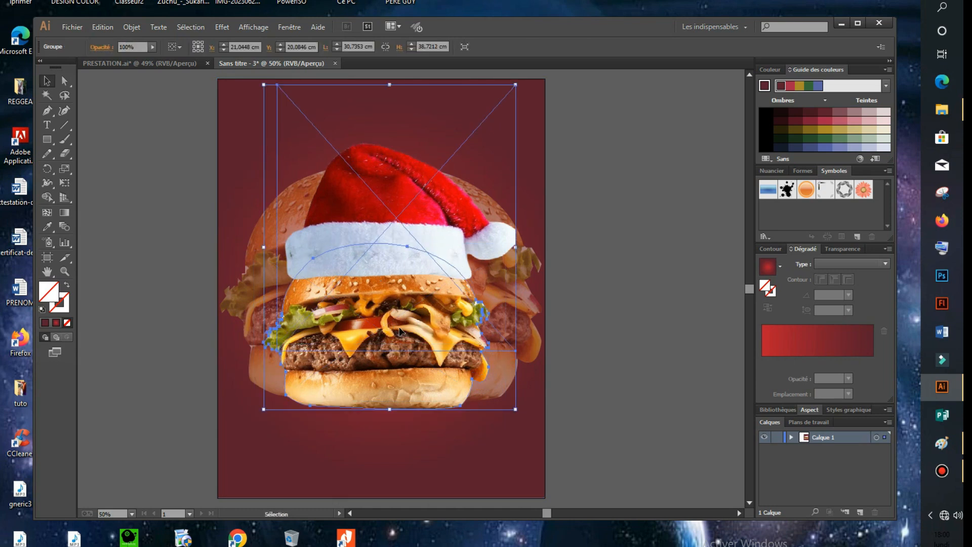
{"action": "left_click", "coordinate": [650, 279]}
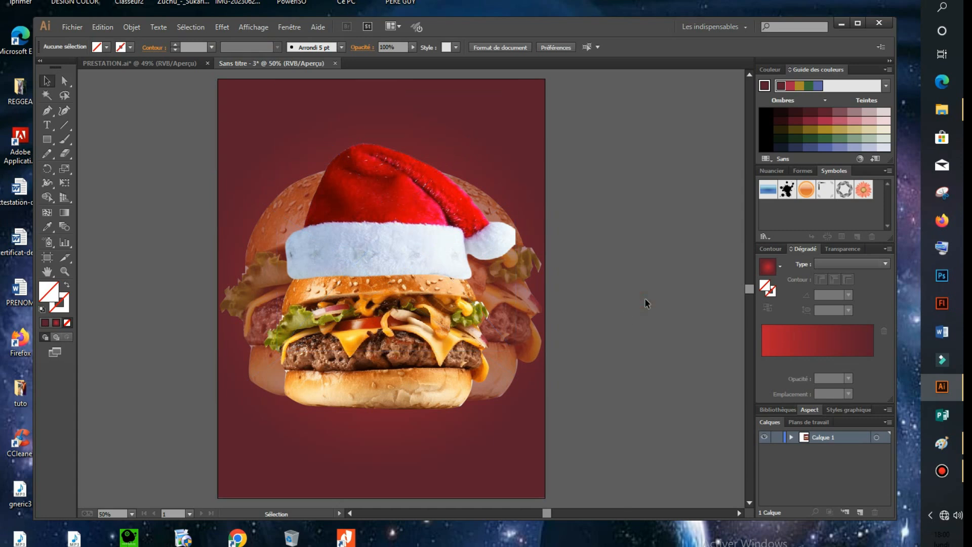
Set the opacity of the big background burger to 36%.
{"action": "left_click", "coordinate": [253, 231]}
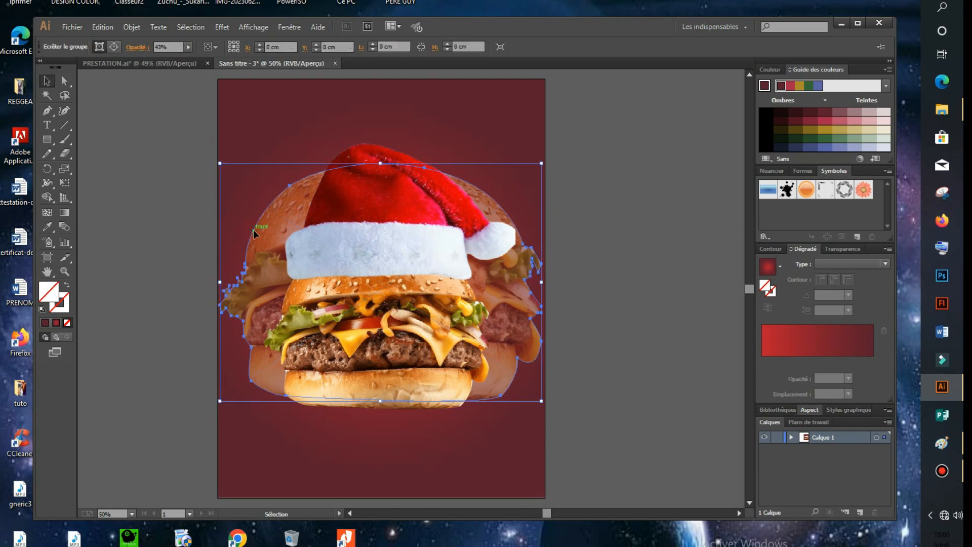
{"action": "left_click", "coordinate": [188, 47]}
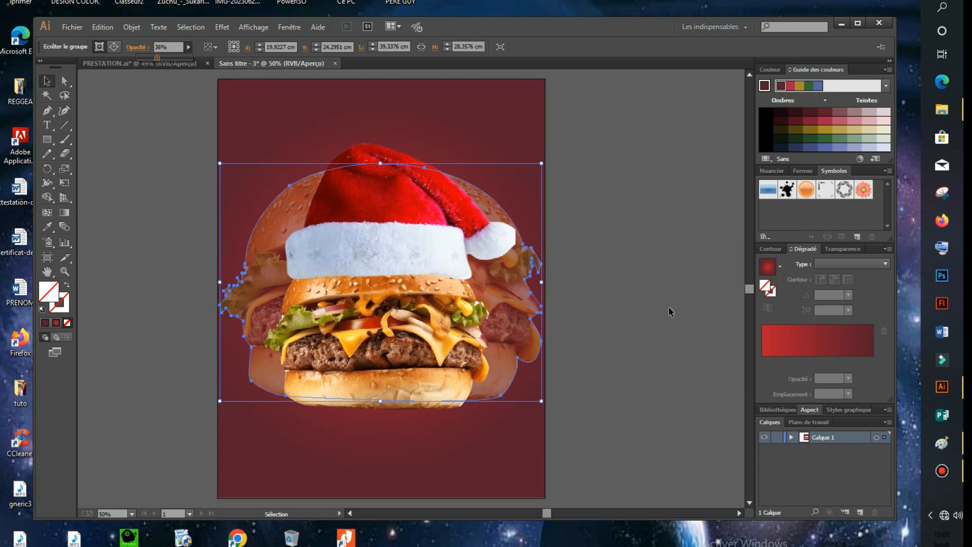
{"action": "left_click", "coordinate": [664, 262]}
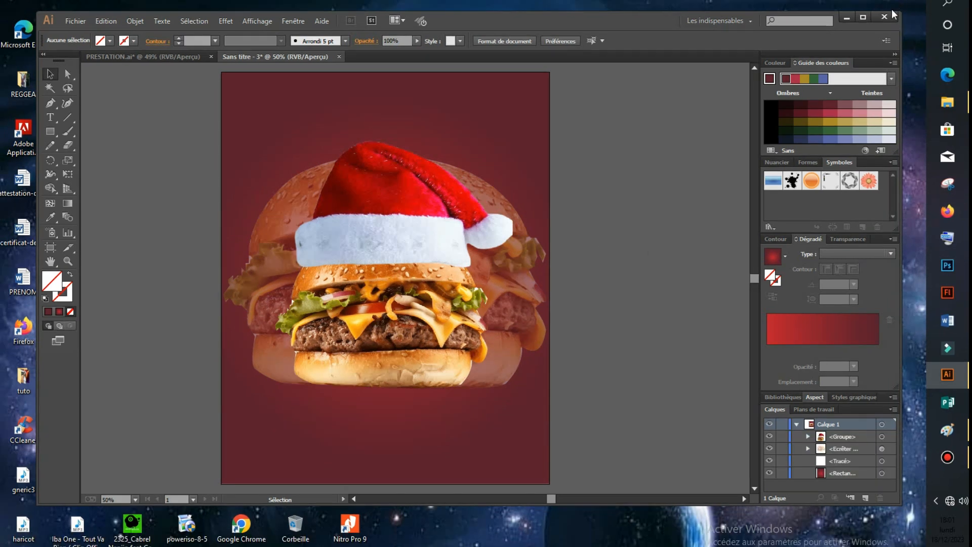
Add the text "PROMO NOEL" in the upper part of the artboard and enlarge it to about 152.9 pt.
{"action": "left_click", "coordinate": [50, 117]}
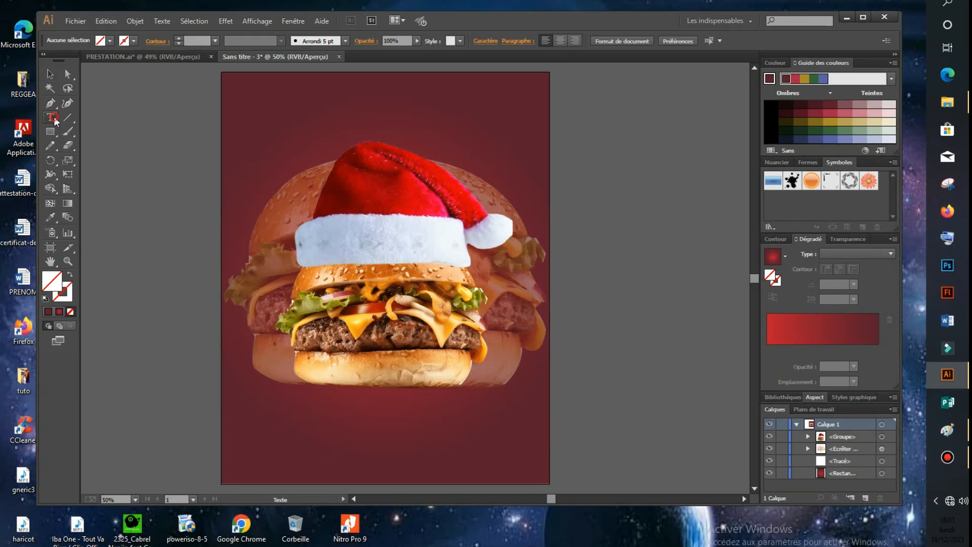
{"action": "left_click", "coordinate": [248, 96]}
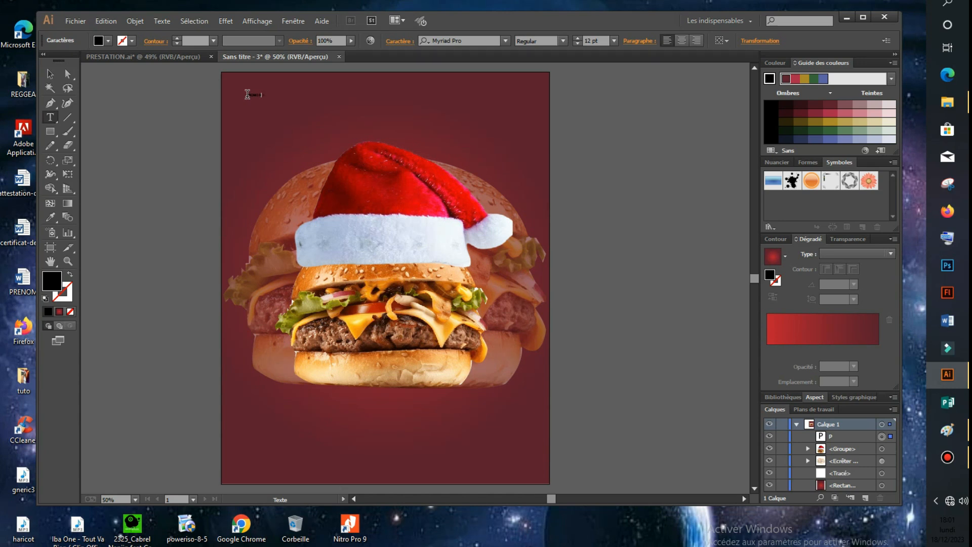
{"action": "key", "text": "ctrl"}
{"action": "left_click_drag", "start_coordinate": [270, 102], "coordinate": [502, 321]}
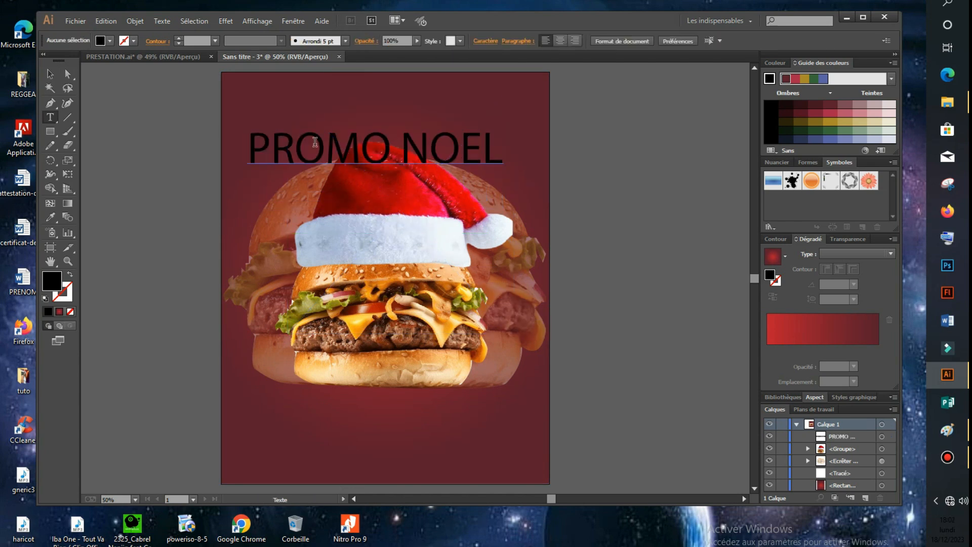
{"action": "left_click", "coordinate": [247, 140]}
{"action": "key", "text": "ctrl"}
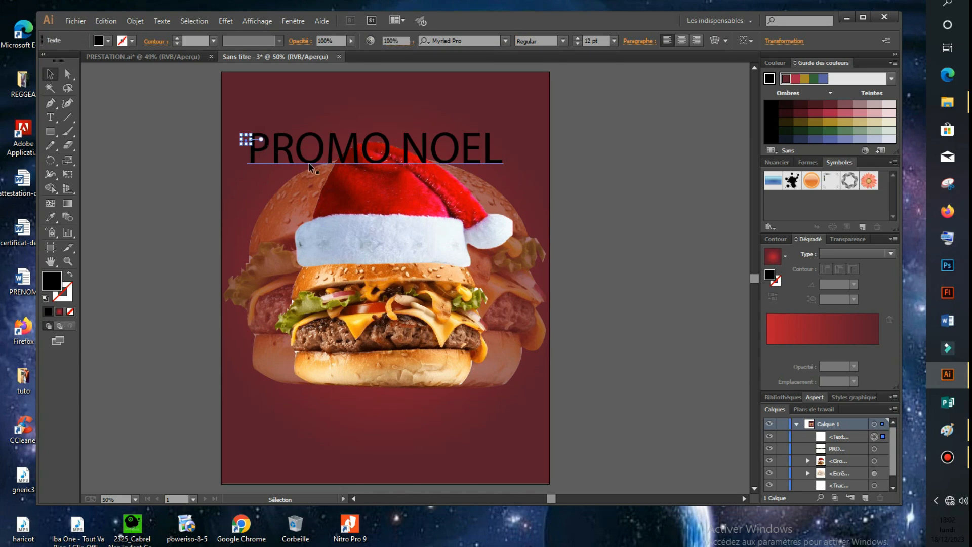
{"action": "key", "text": "Delete"}
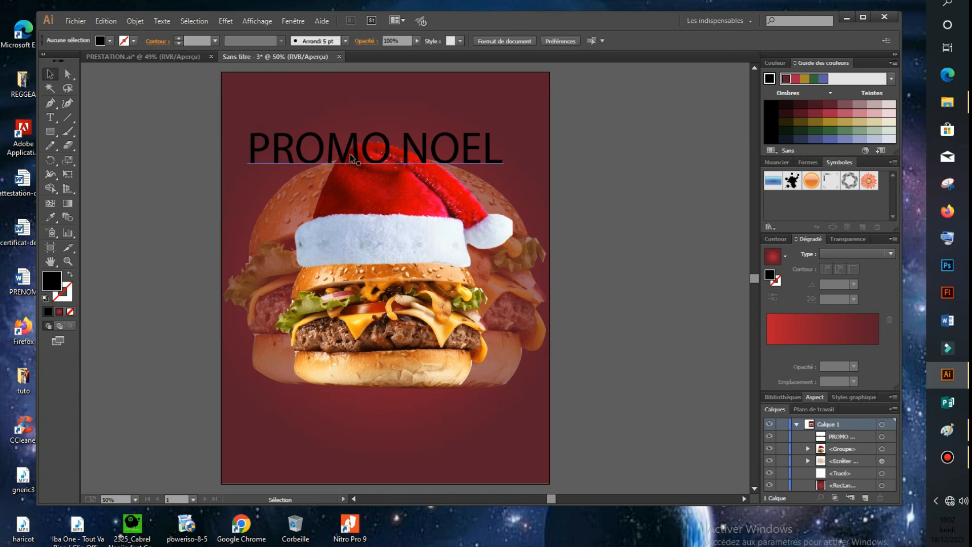
Move the PROMO NOEL title up above the Santa hat and change its font to Arial Black.
{"action": "left_click_drag", "start_coordinate": [353, 156], "coordinate": [360, 127]}
{"action": "key", "text": "t"}
{"action": "left_click_drag", "start_coordinate": [257, 109], "coordinate": [526, 107]}
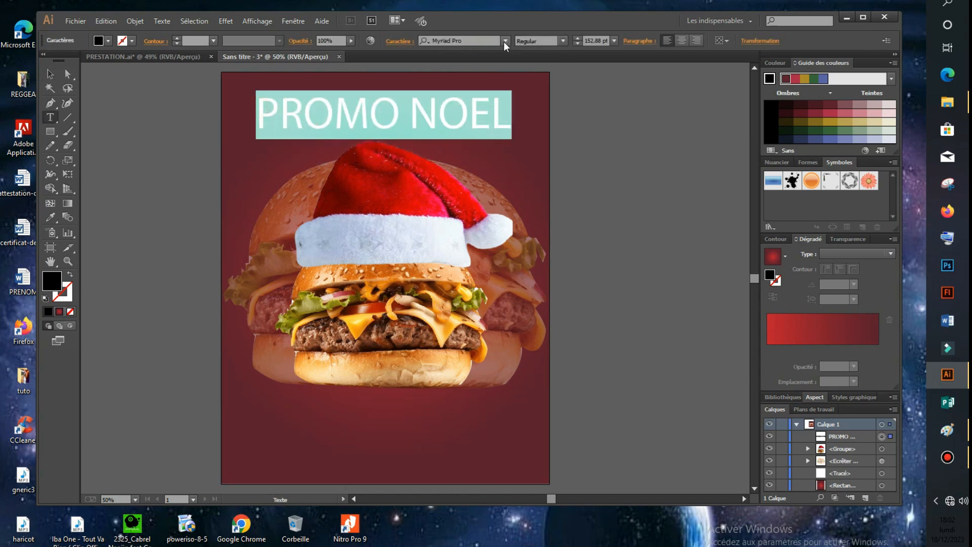
{"action": "left_click", "coordinate": [477, 41]}
{"action": "type", "text": "ARIAL"}
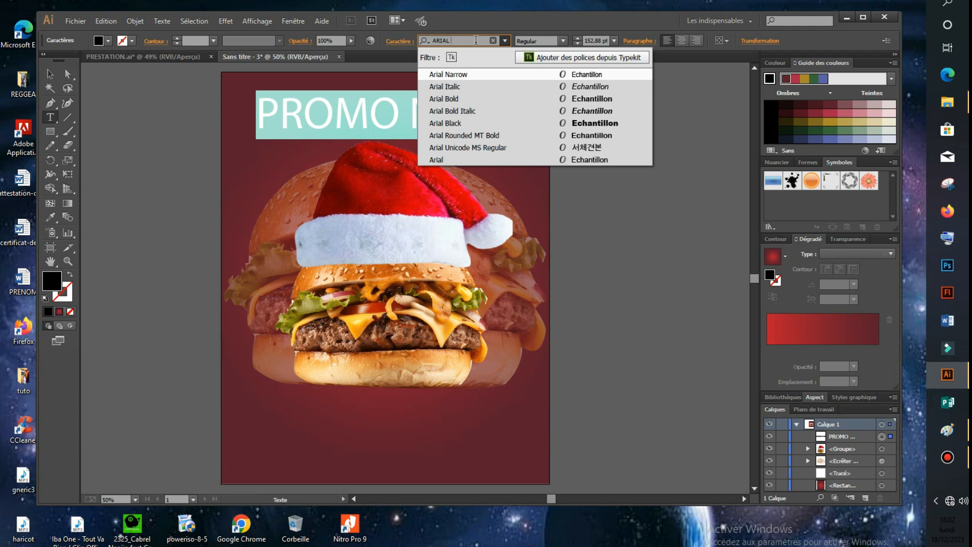
{"action": "left_click", "coordinate": [488, 123]}
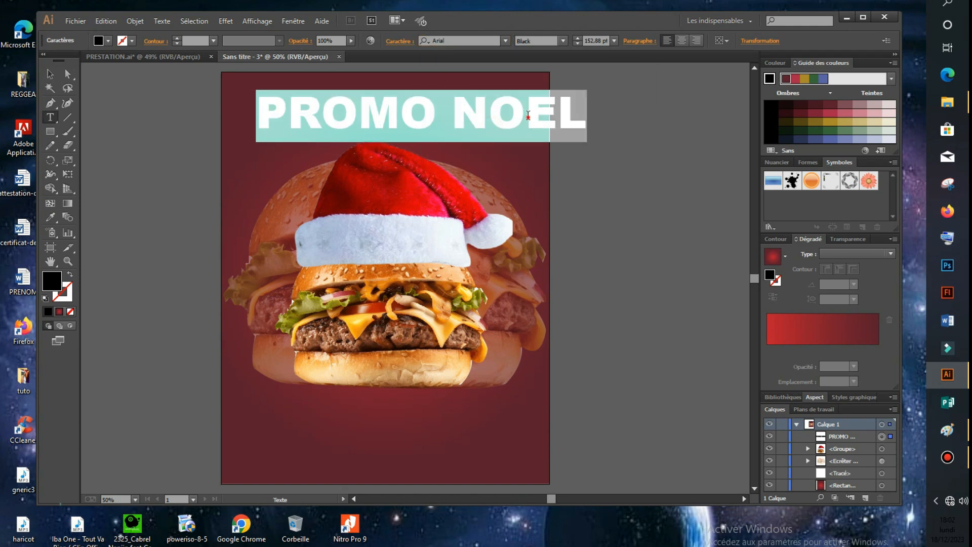
{"action": "left_click", "coordinate": [528, 117]}
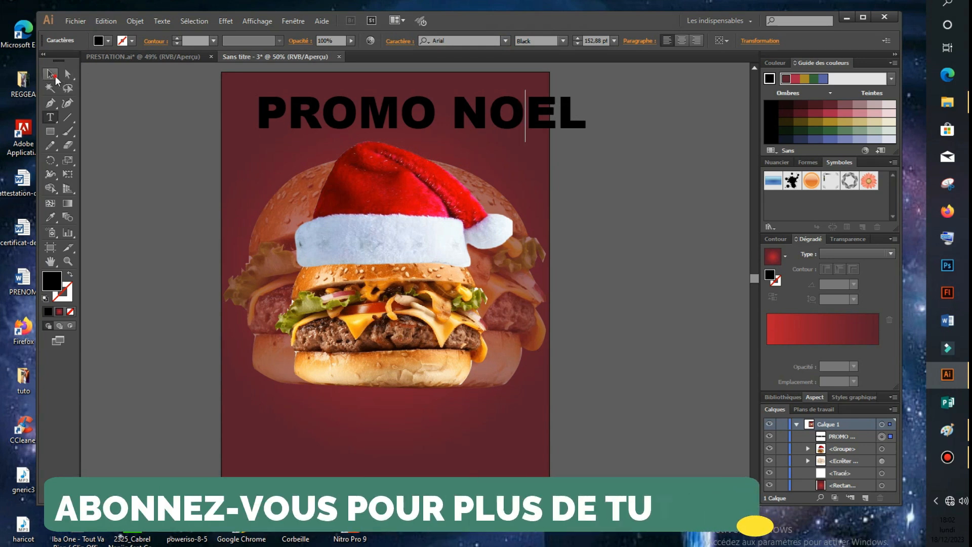
Shrink the PROMO NOEL title to about 115.1 pt and centre it near the artboard's upper edge.
{"action": "left_click", "coordinate": [50, 74]}
{"action": "left_click_drag", "start_coordinate": [587, 91], "coordinate": [546, 96]}
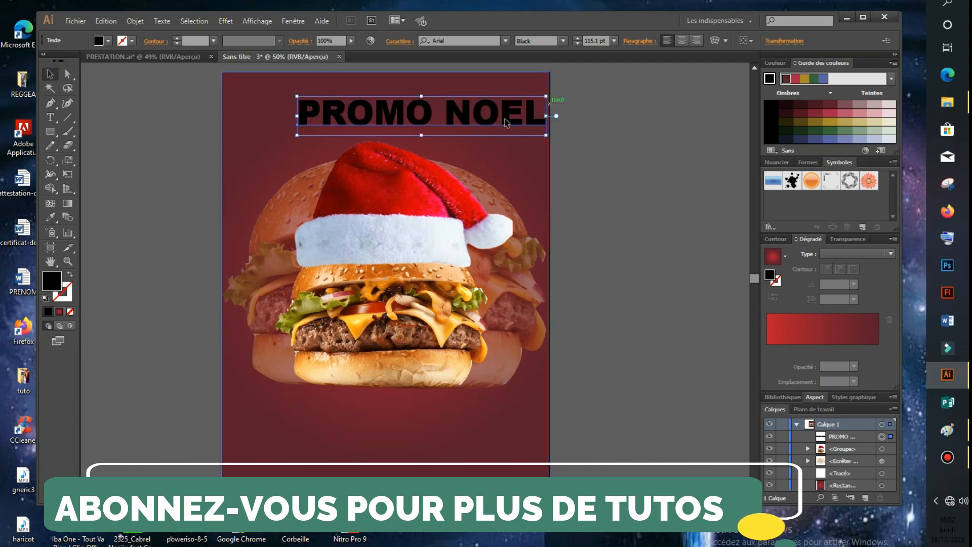
{"action": "left_click_drag", "start_coordinate": [505, 121], "coordinate": [472, 120]}
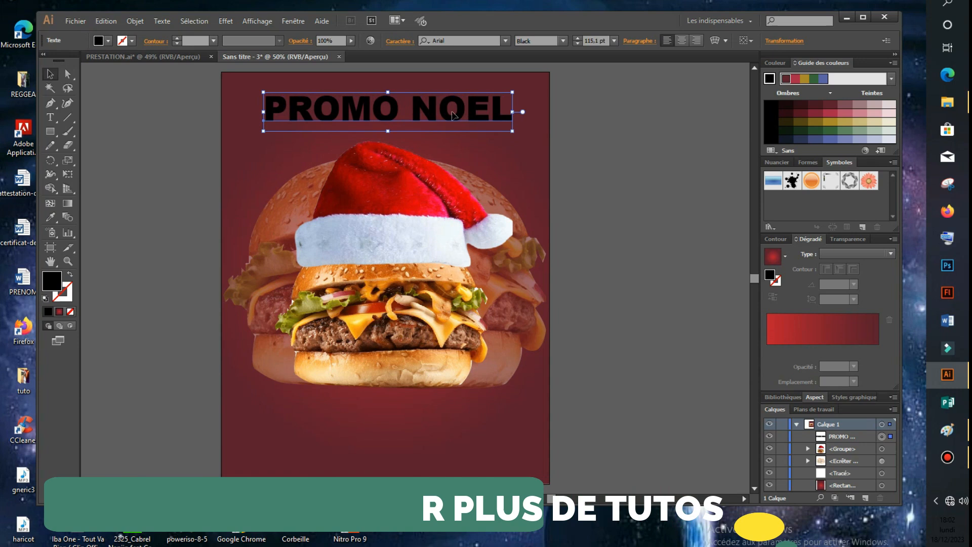
Fill the PROMO NOEL title with white (Blanc).
{"action": "left_click", "coordinate": [108, 41]}
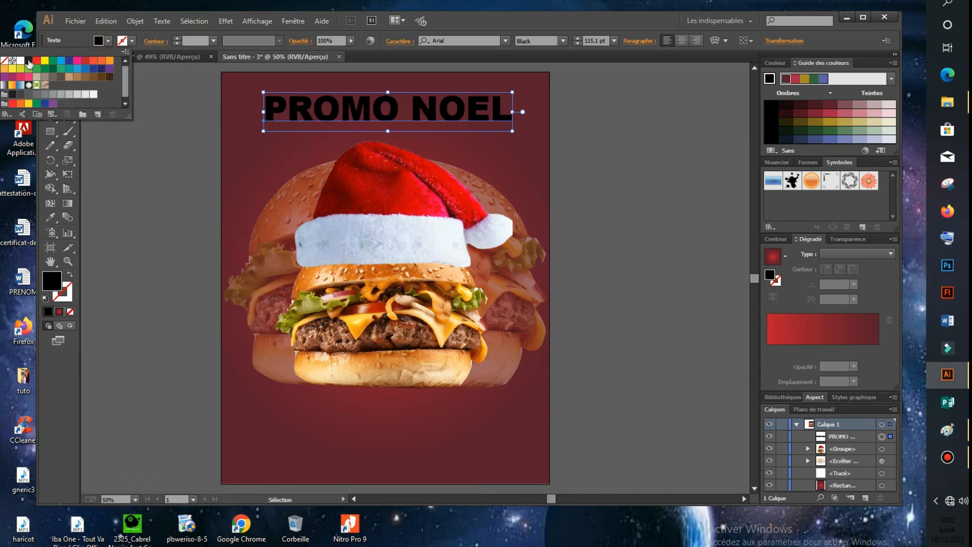
{"action": "left_click", "coordinate": [21, 60]}
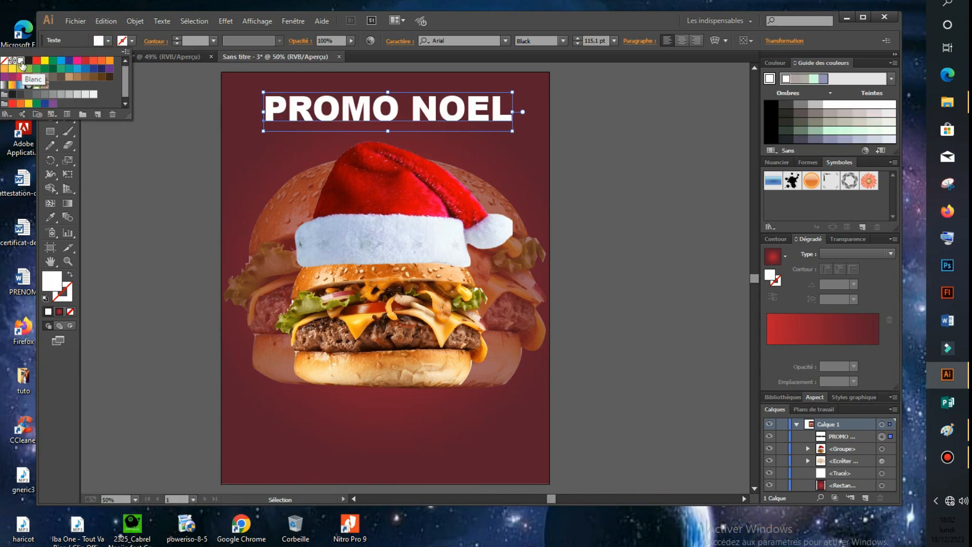
{"action": "left_click", "coordinate": [645, 135]}
{"action": "left_click", "coordinate": [646, 136]}
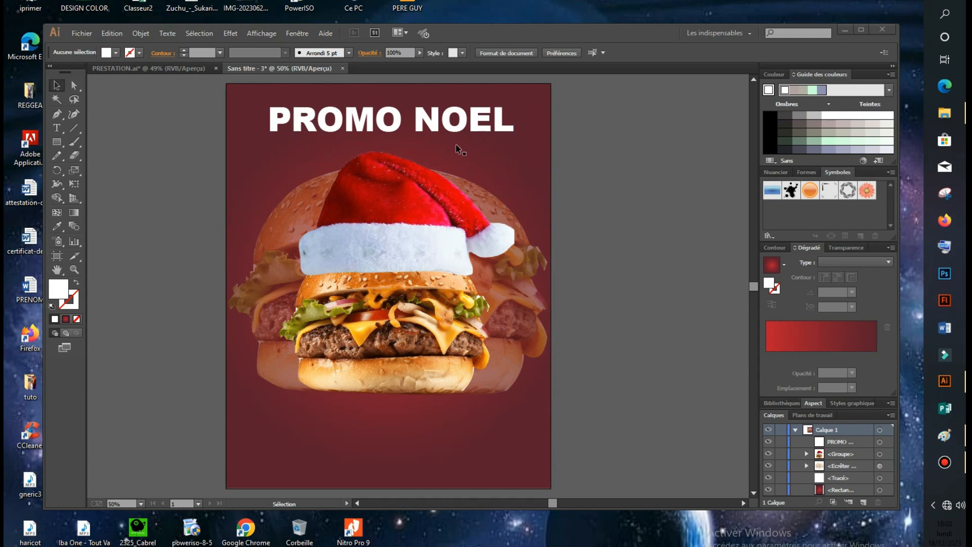
Recolour the PROMO NOEL title with the Eyedropper, trying several orange and yellow tones from the front burger and ending on a pale yellow.
{"action": "left_click", "coordinate": [368, 121]}
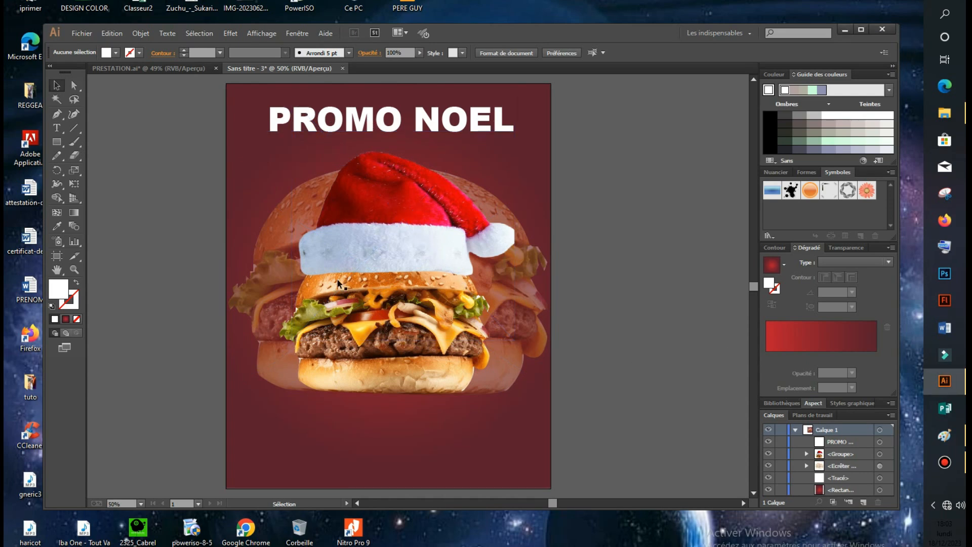
{"action": "left_click", "coordinate": [339, 126]}
{"action": "left_click", "coordinate": [57, 225]}
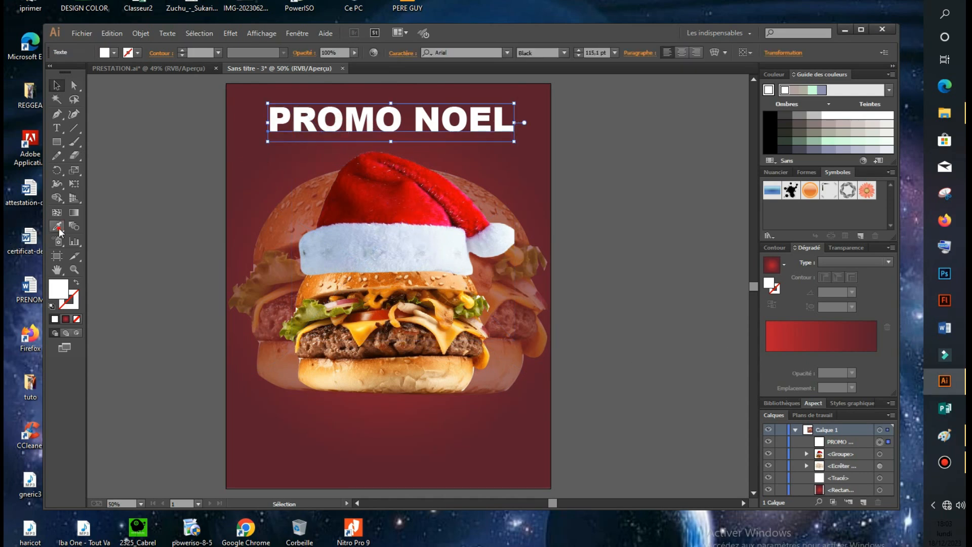
{"action": "left_click", "coordinate": [403, 372]}
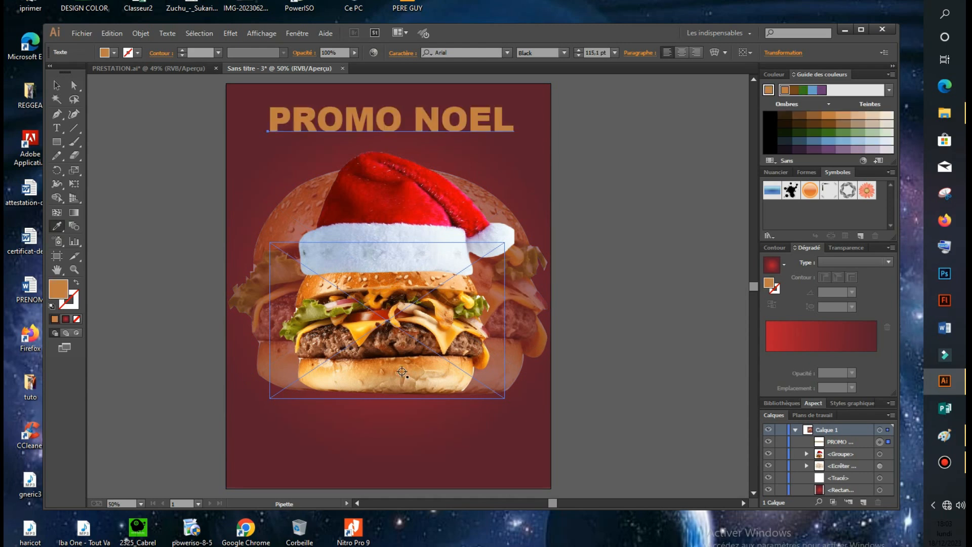
{"action": "left_click", "coordinate": [438, 330]}
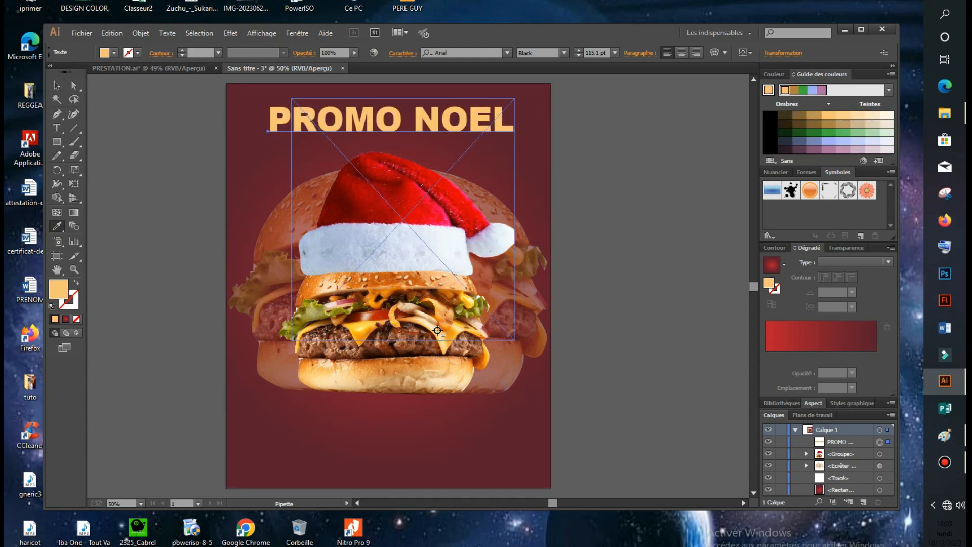
{"action": "left_click", "coordinate": [448, 336]}
{"action": "left_click", "coordinate": [456, 332]}
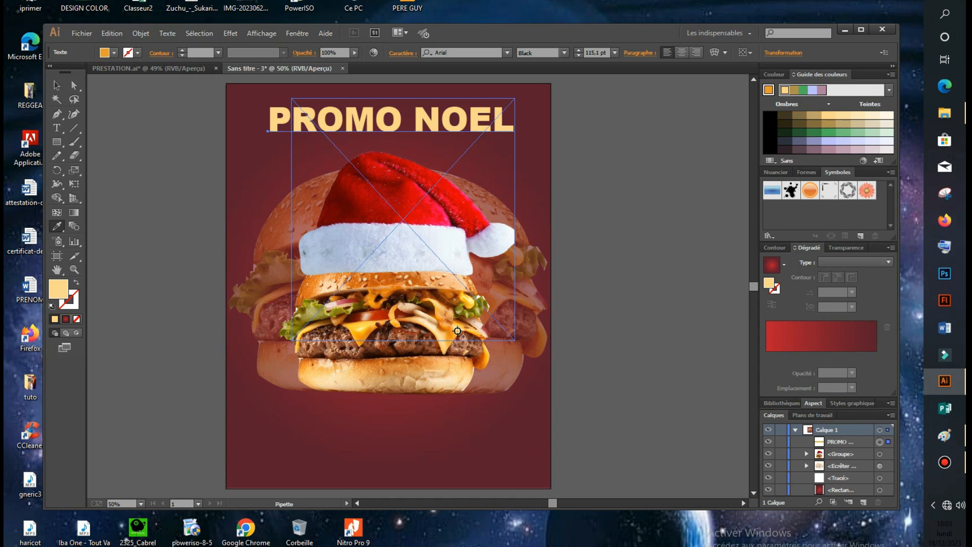
{"action": "left_click", "coordinate": [460, 329]}
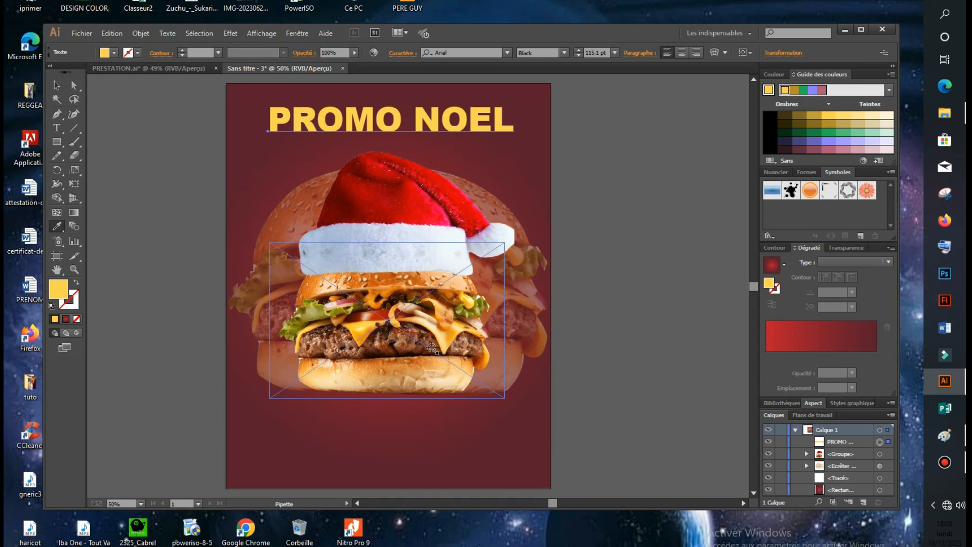
{"action": "left_click", "coordinate": [440, 338]}
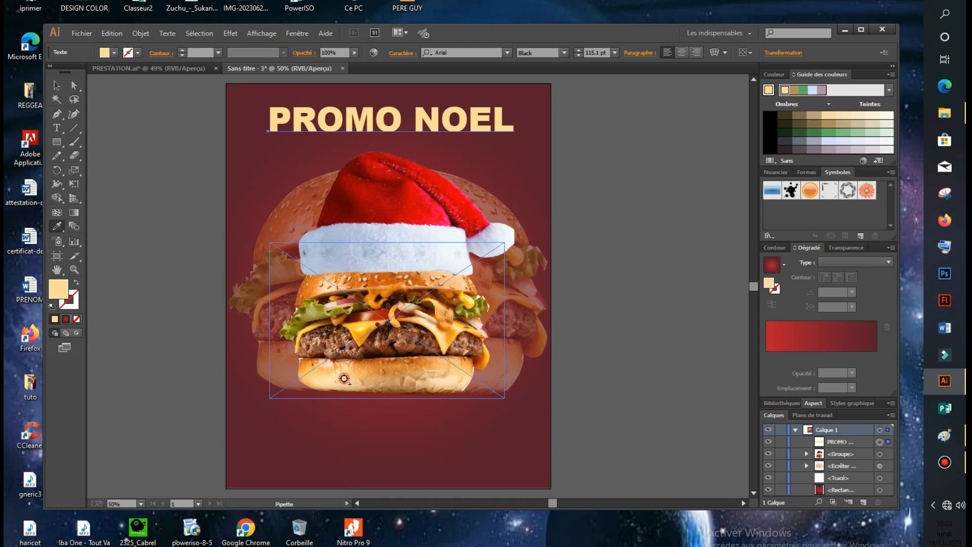
Recolour the PROMO NOEL title with a pale cream sampled from the front burger's lower bun, and deselect it.
{"action": "left_click", "coordinate": [334, 382]}
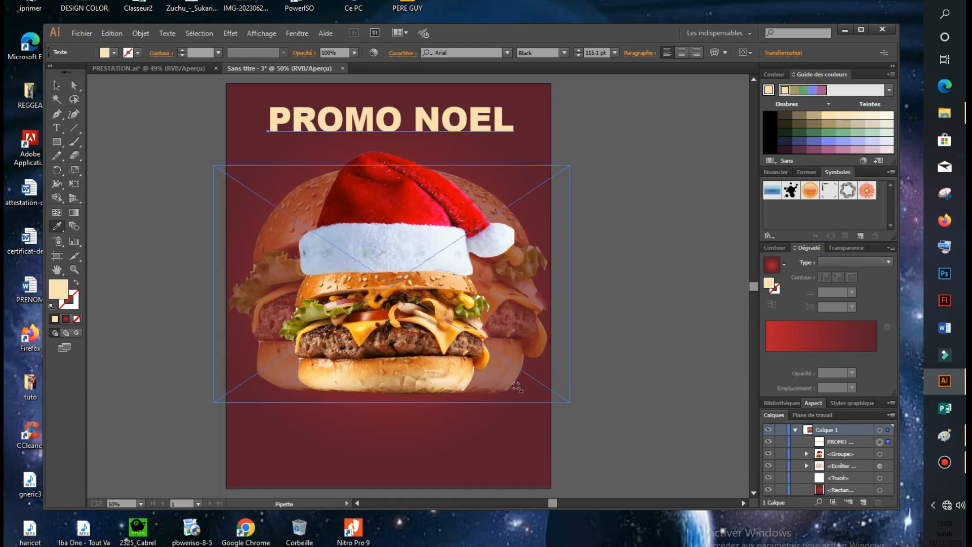
{"action": "left_click", "coordinate": [57, 87]}
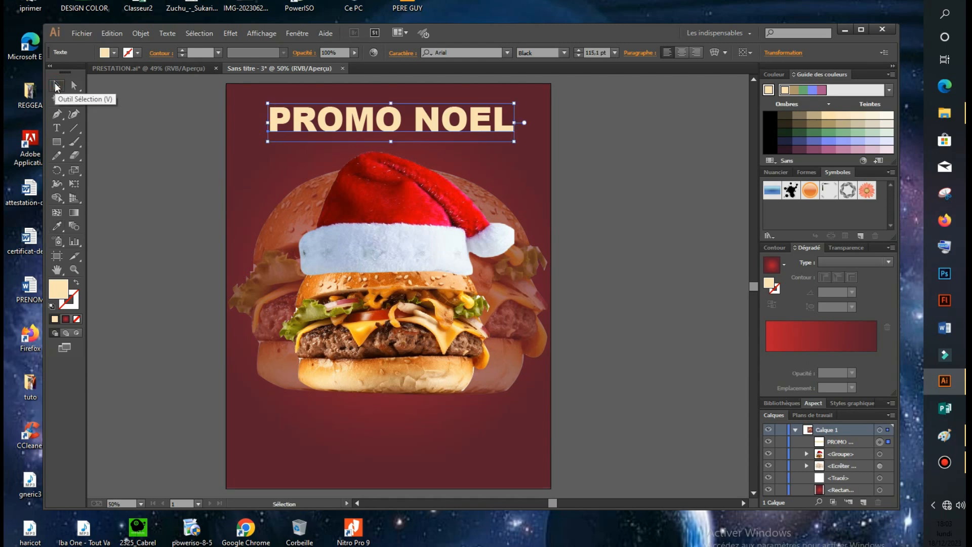
{"action": "left_click", "coordinate": [610, 161]}
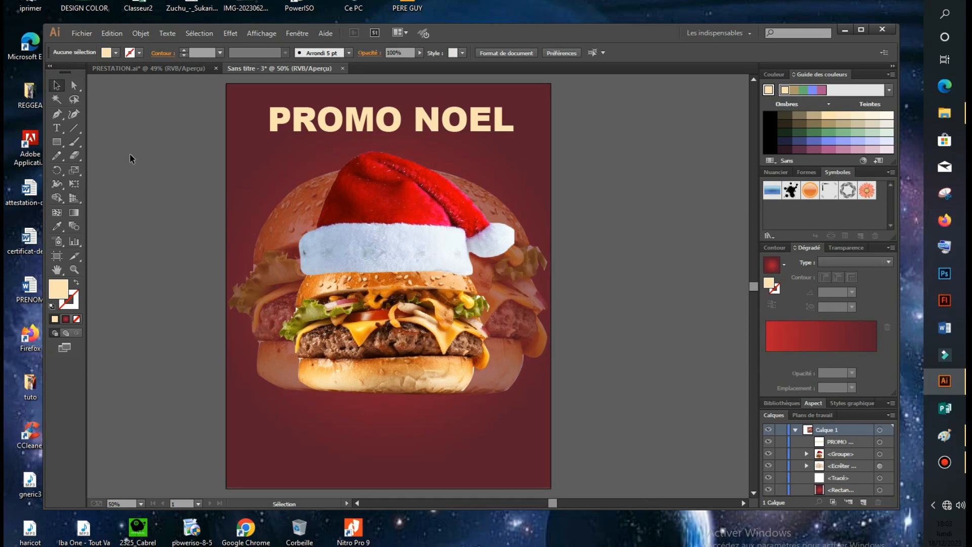
Add the text NIKYBURG, enlarge it to about 76.22 pt and place it centred just beneath the front burger.
{"action": "left_click", "coordinate": [56, 128]}
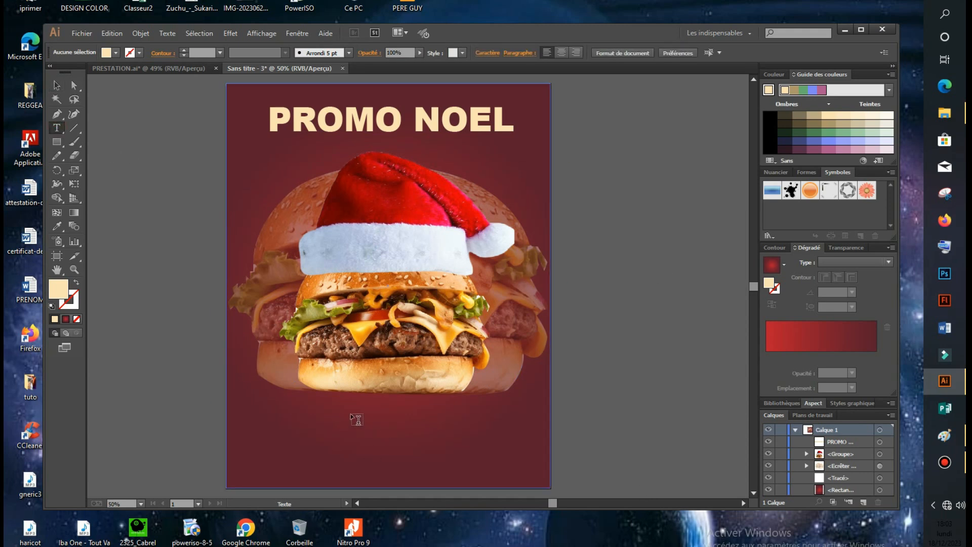
{"action": "left_click", "coordinate": [358, 419]}
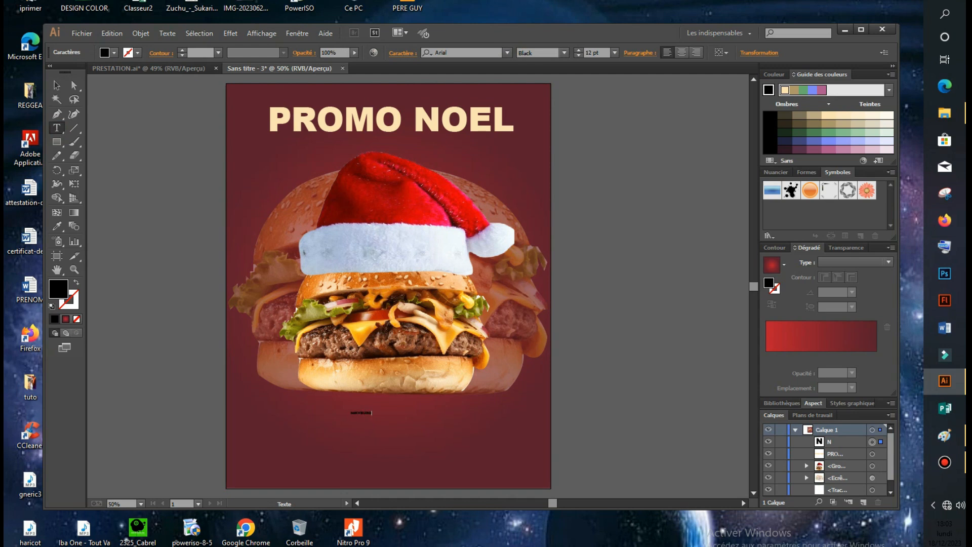
{"action": "left_click", "coordinate": [372, 413], "text": "ctrl"}
{"action": "left_click_drag", "start_coordinate": [373, 419], "coordinate": [485, 486]}
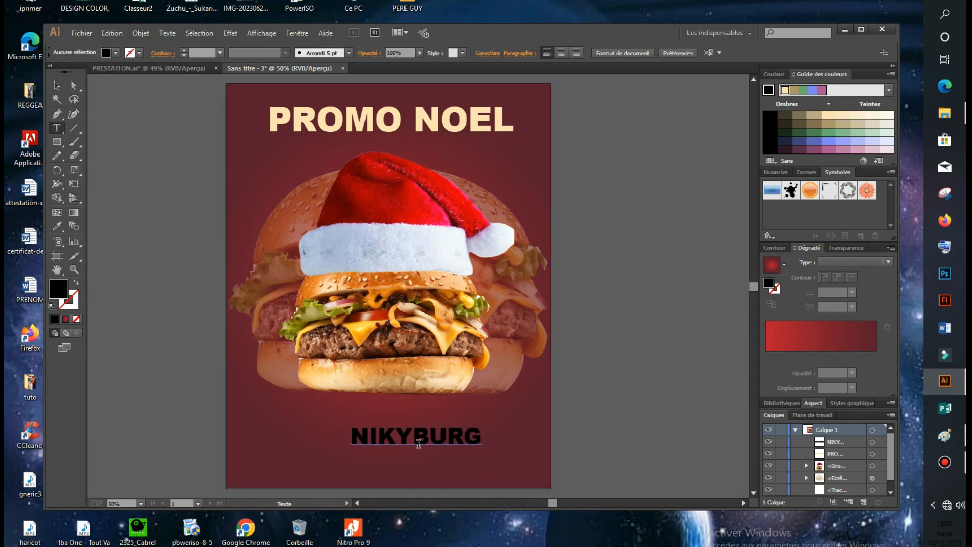
{"action": "left_click", "coordinate": [56, 85]}
{"action": "left_click_drag", "start_coordinate": [436, 437], "coordinate": [409, 408]}
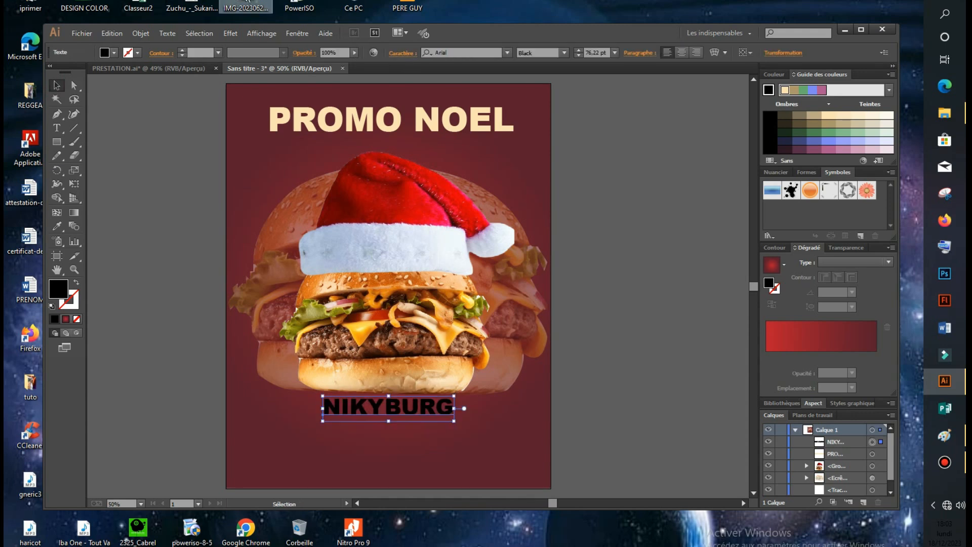
Fill the NIKYBURG text with white and enlarge it to about 117.72 pt.
{"action": "left_click", "coordinate": [116, 52]}
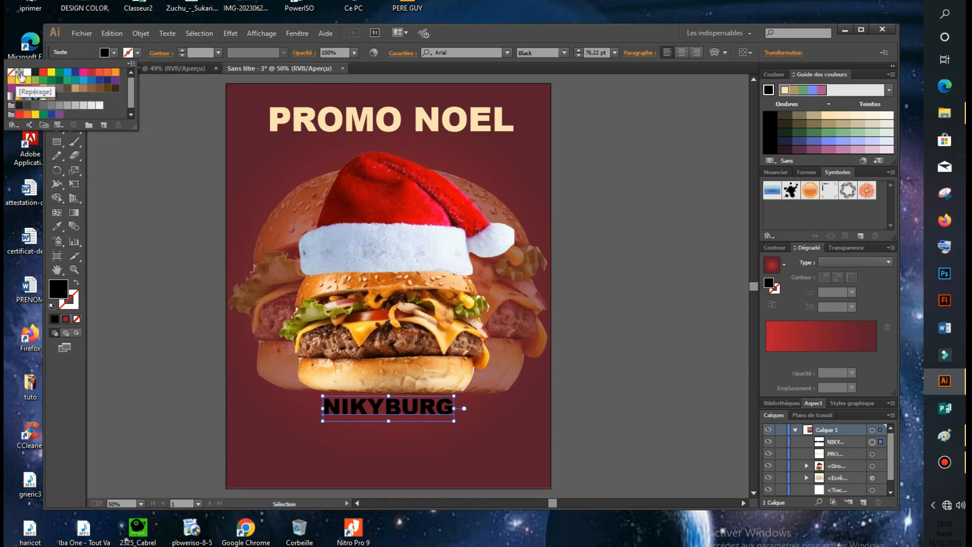
{"action": "left_click", "coordinate": [28, 72]}
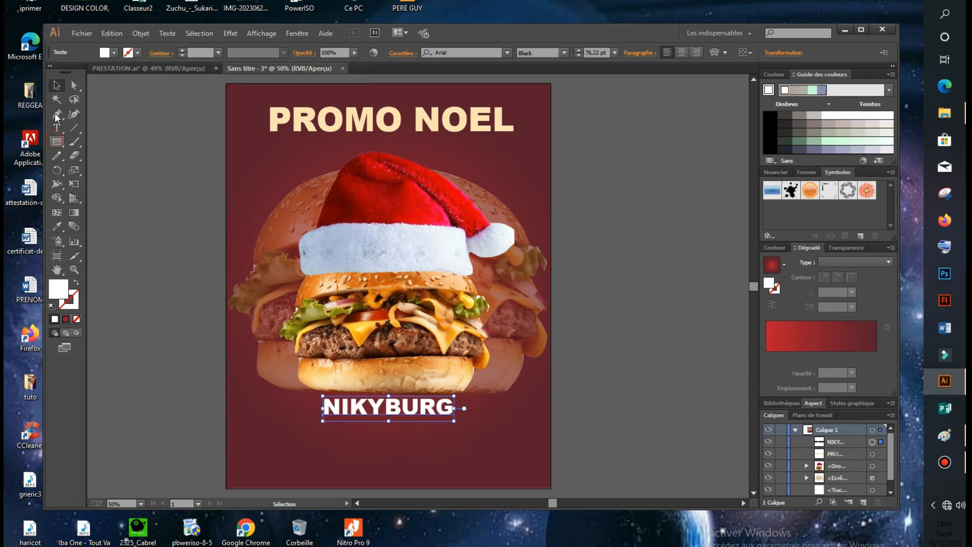
{"action": "left_click", "coordinate": [58, 87]}
{"action": "mouse_move", "coordinate": [455, 423]}
{"action": "left_mouse_down"}
{"action": "mouse_move", "coordinate": [496, 459]}
{"action": "mouse_move", "coordinate": [458, 411]}
{"action": "mouse_move", "coordinate": [455, 420]}
{"action": "left_mouse_up"}
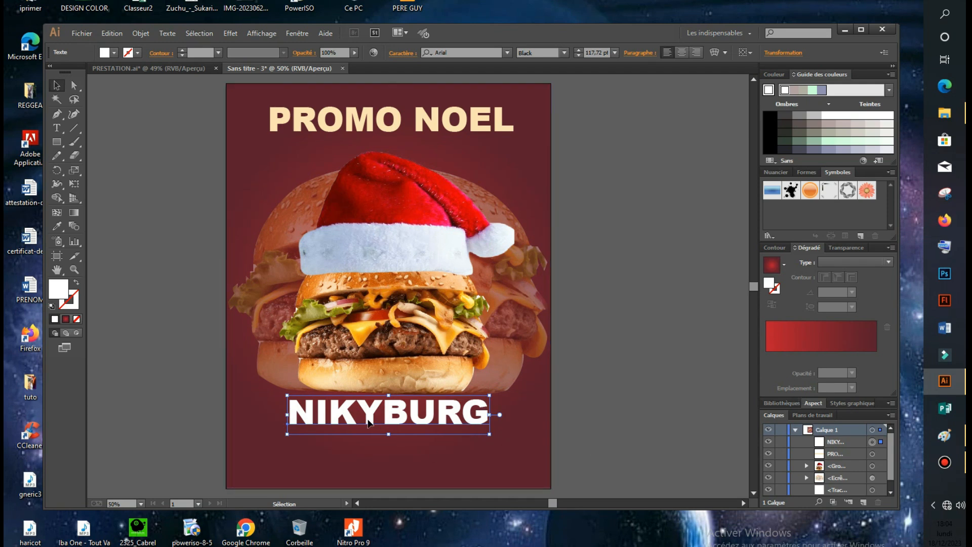
Draw a white rectangle about 4.73 cm wide just after the G of NIKYBURG and stretch it upward to about 2.73 cm high.
{"action": "left_click", "coordinate": [57, 141]}
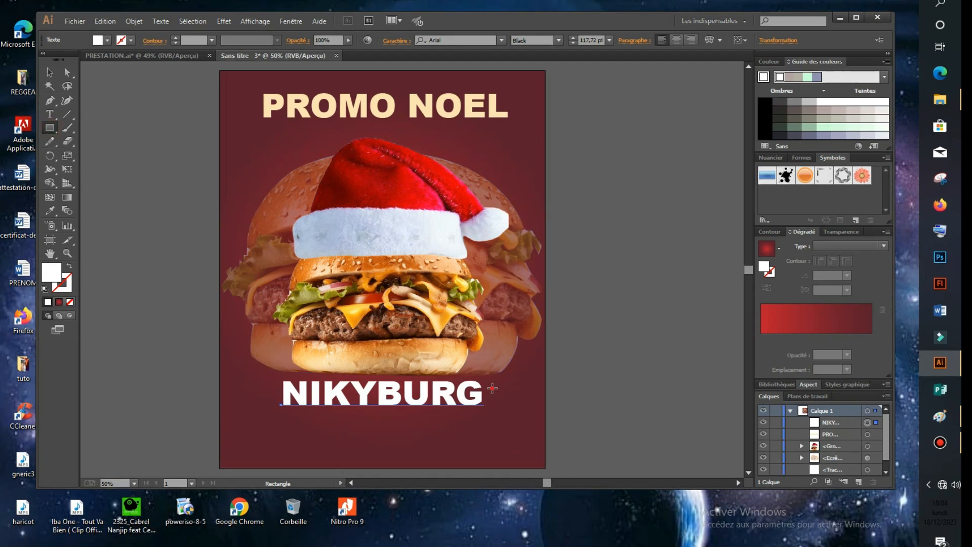
{"action": "left_click_drag", "start_coordinate": [492, 388], "coordinate": [531, 405]}
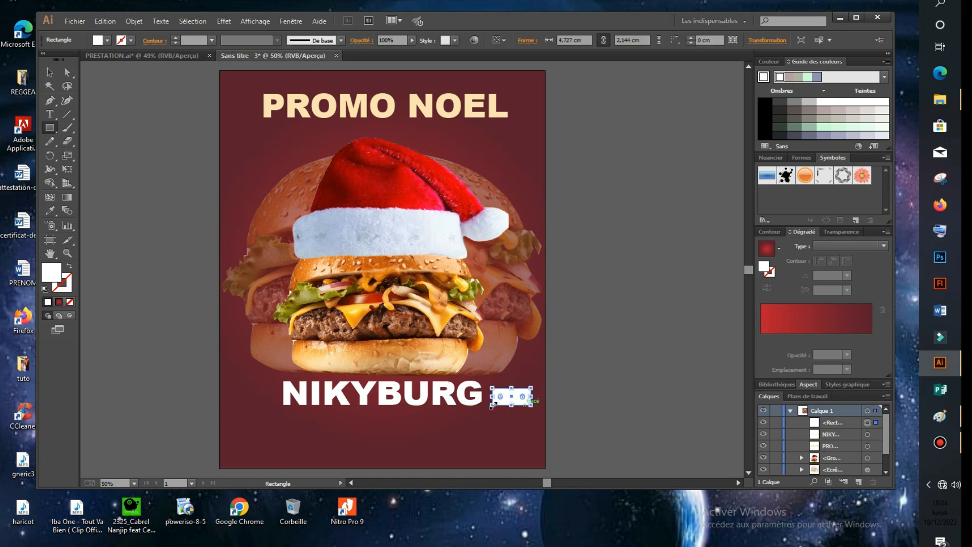
{"action": "left_click", "coordinate": [49, 72]}
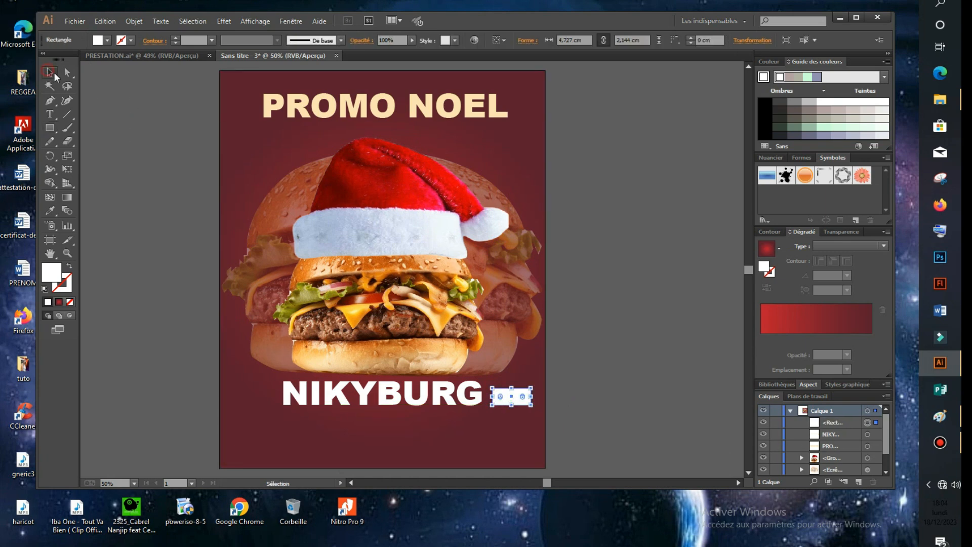
{"action": "left_click_drag", "start_coordinate": [511, 388], "coordinate": [511, 384]}
Round only the upper outer corner of the white rectangle beside NIKYBURG into a large curve.
{"action": "left_click", "coordinate": [65, 74]}
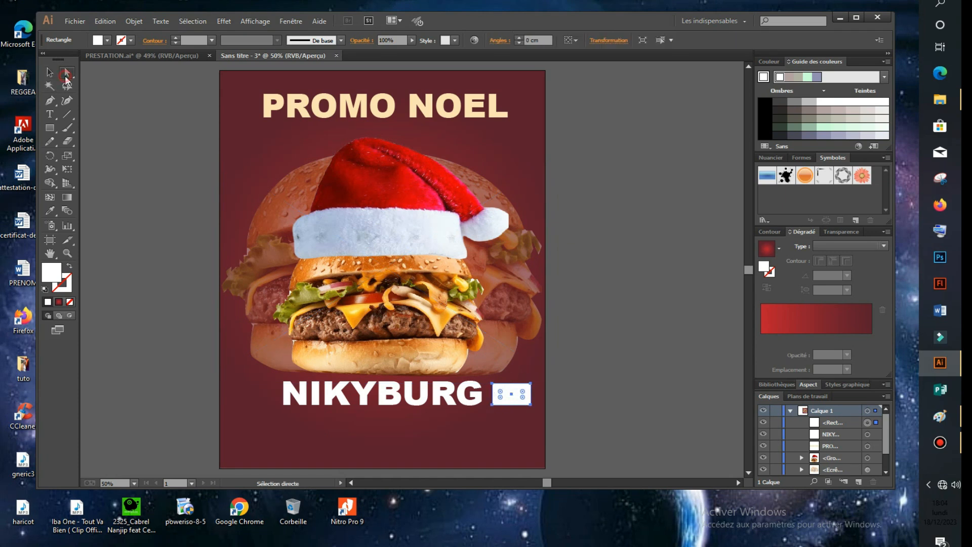
{"action": "left_click", "coordinate": [528, 393]}
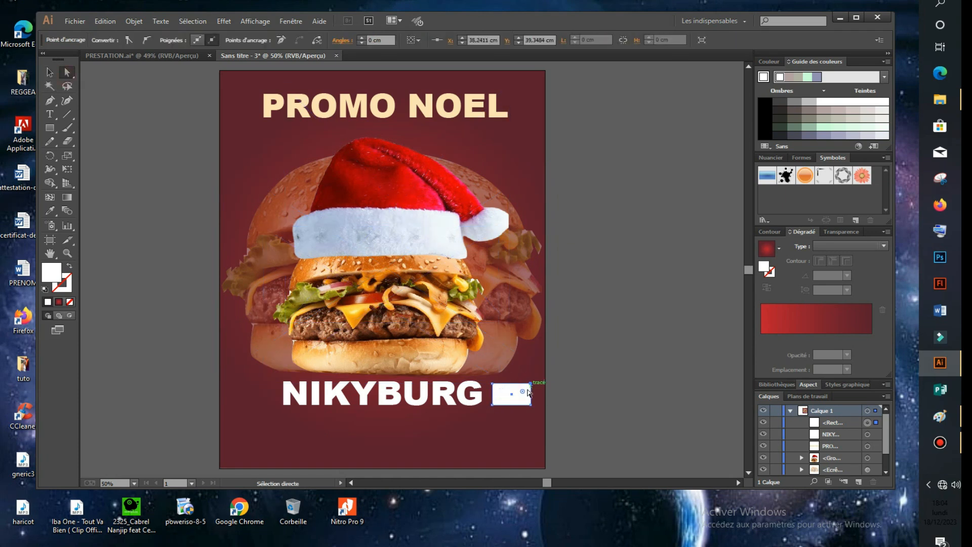
{"action": "left_click_drag", "start_coordinate": [524, 396], "coordinate": [509, 403]}
{"action": "left_click", "coordinate": [49, 73]}
{"action": "left_click", "coordinate": [613, 385]}
Nudge the rounded white shape left until it sits close against the G of NIKYBURG.
{"action": "left_click", "coordinate": [521, 399]}
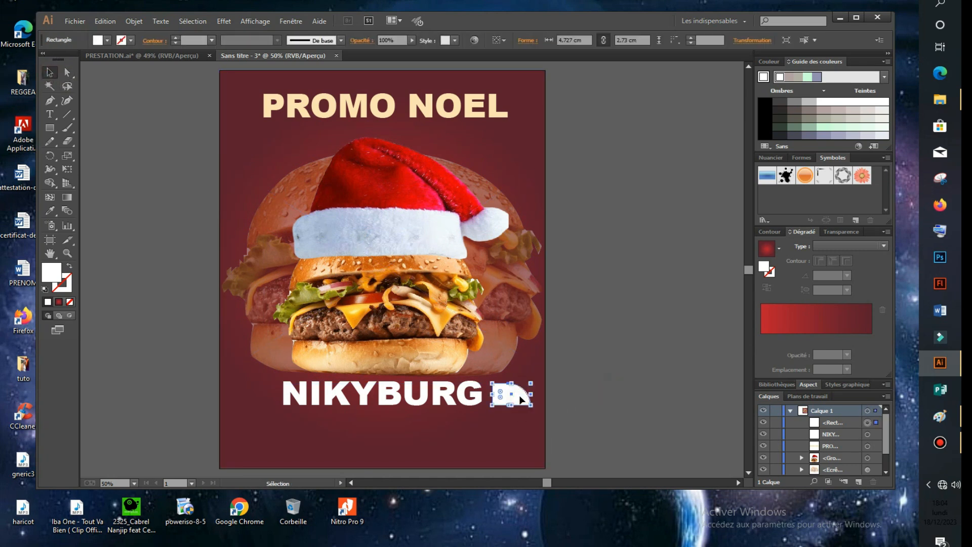
{"action": "key", "text": "Left"}
{"action": "key", "text": "Left"}
{"action": "key", "text": "Left"}
{"action": "key", "text": "Left"}
{"action": "key", "text": "Left"}
{"action": "key", "text": "Left"}
{"action": "key", "text": "Left"}
{"action": "key", "text": "Left"}
{"action": "key", "text": "Left"}
{"action": "key", "text": "Left"}
{"action": "key", "text": "Left"}
{"action": "key", "text": "Left"}
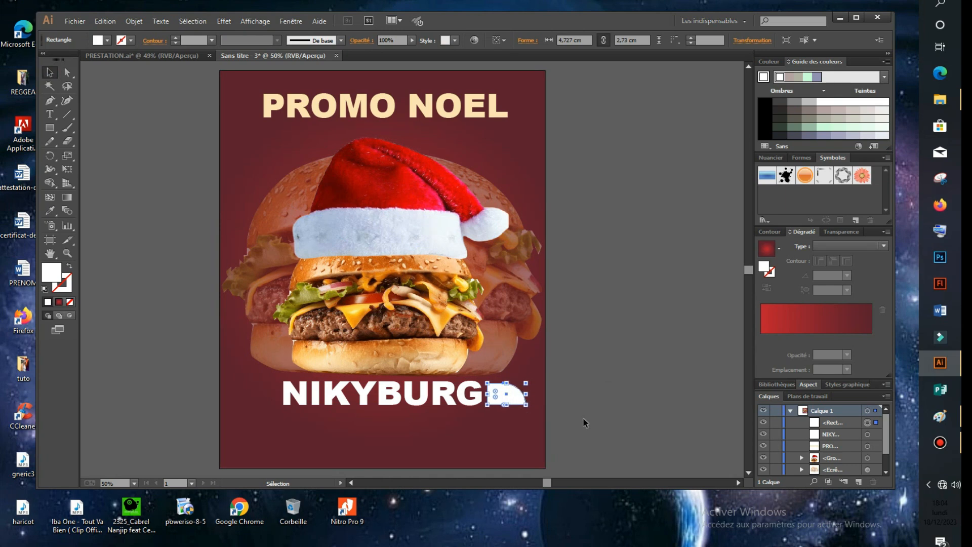
{"action": "left_click", "coordinate": [598, 412]}
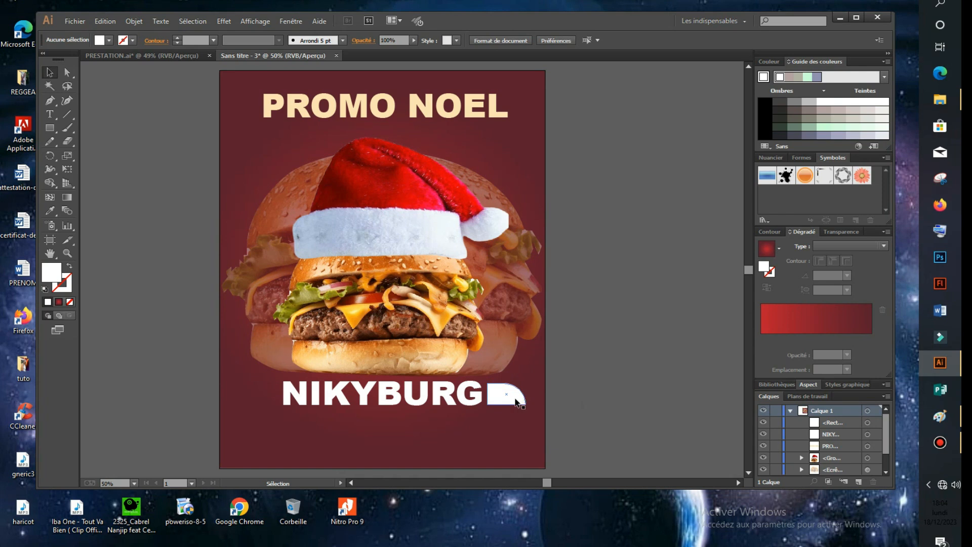
Duplicate the rounded white shape to the start of NIKYBURG and mirror the copy horizontally.
{"action": "left_click", "coordinate": [516, 399]}
{"action": "left_click_drag", "start_coordinate": [518, 401], "coordinate": [273, 398]}
{"action": "right_click", "coordinate": [274, 398]}
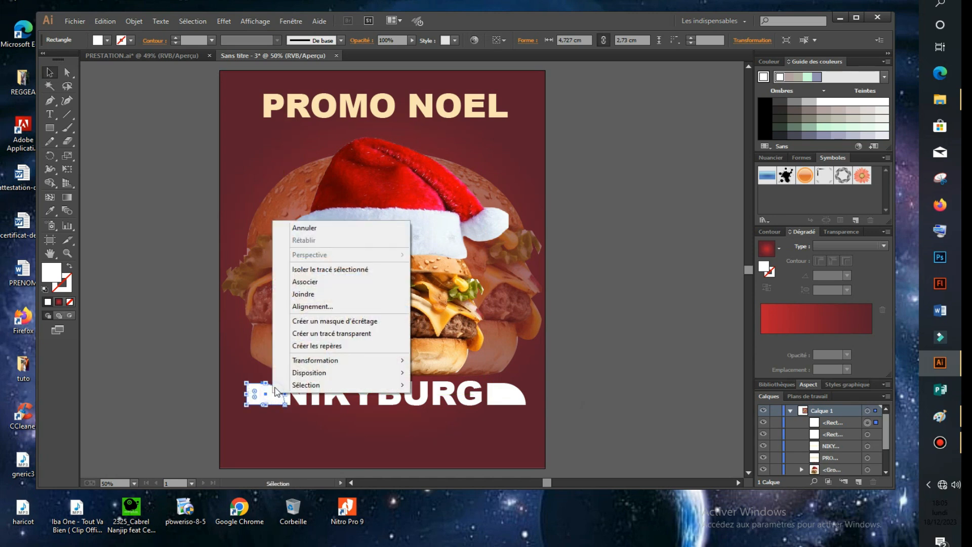
{"action": "mouse_move", "coordinate": [365, 362]}
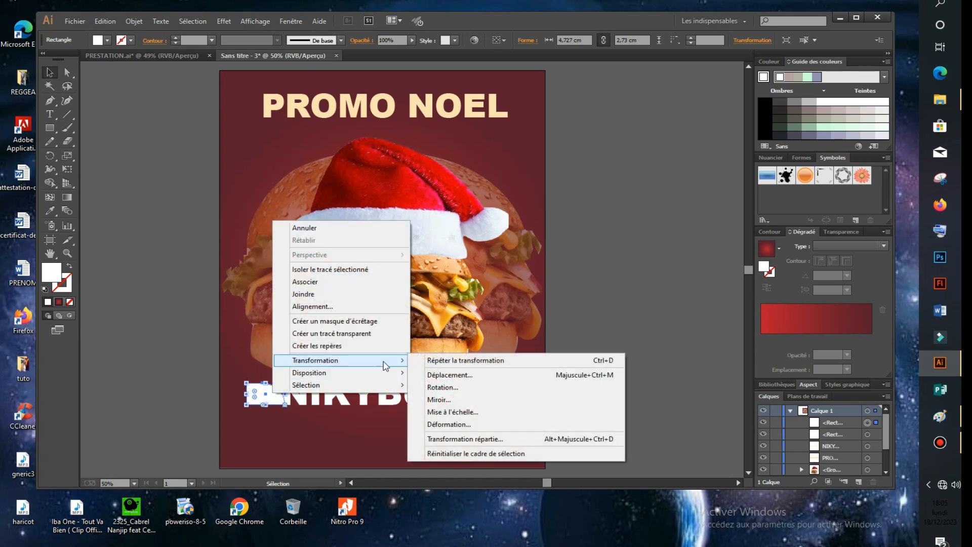
{"action": "left_click", "coordinate": [441, 398]}
{"action": "left_click", "coordinate": [725, 286]}
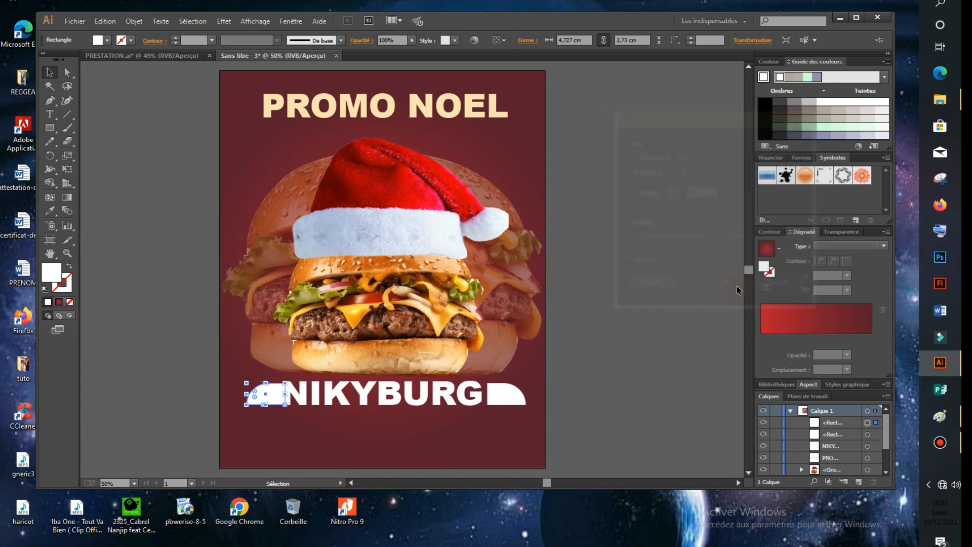
Nudge the mirrored white shape left until it clears the N of NIKYBURG, and deselect it.
{"action": "key", "text": "Left"}
{"action": "key", "text": "Left"}
{"action": "key", "text": "Left"}
{"action": "key", "text": "Left"}
{"action": "key", "text": "Left"}
{"action": "key", "text": "Left"}
{"action": "key", "text": "Left"}
{"action": "key", "text": "Left"}
{"action": "key", "text": "Left"}
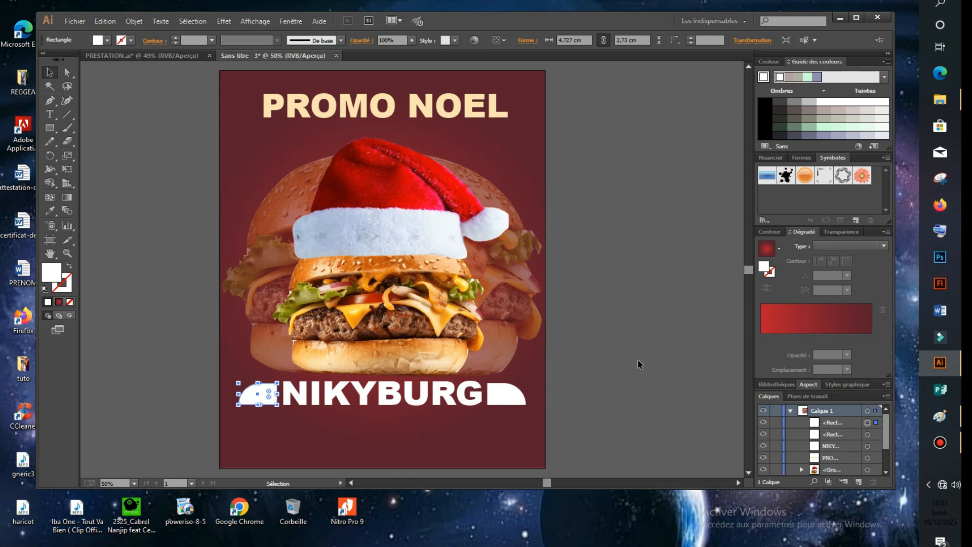
{"action": "left_click", "coordinate": [655, 335]}
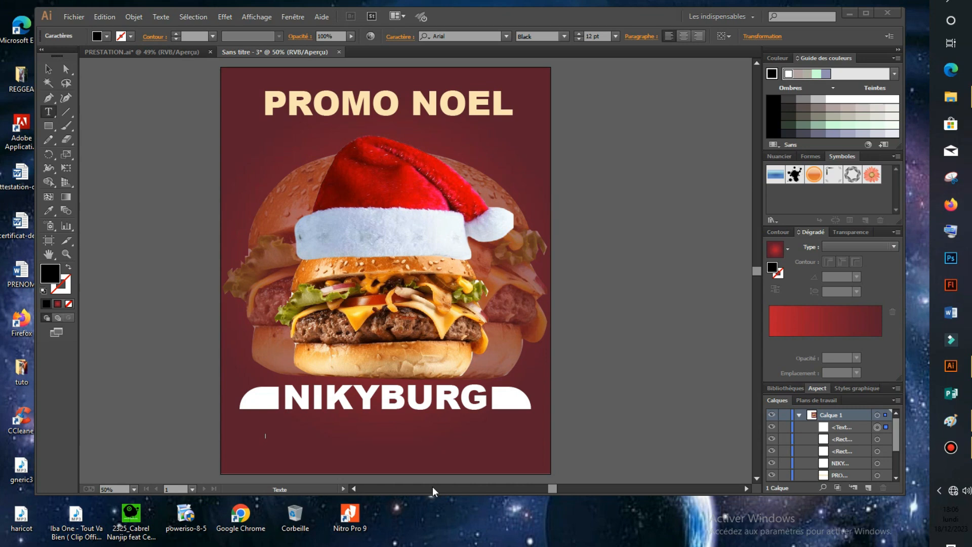
Add the text PREMIUM, enlarge it to about 33.75 pt and move it up beneath the start of NIKYBURG.
{"action": "left_click", "coordinate": [272, 429]}
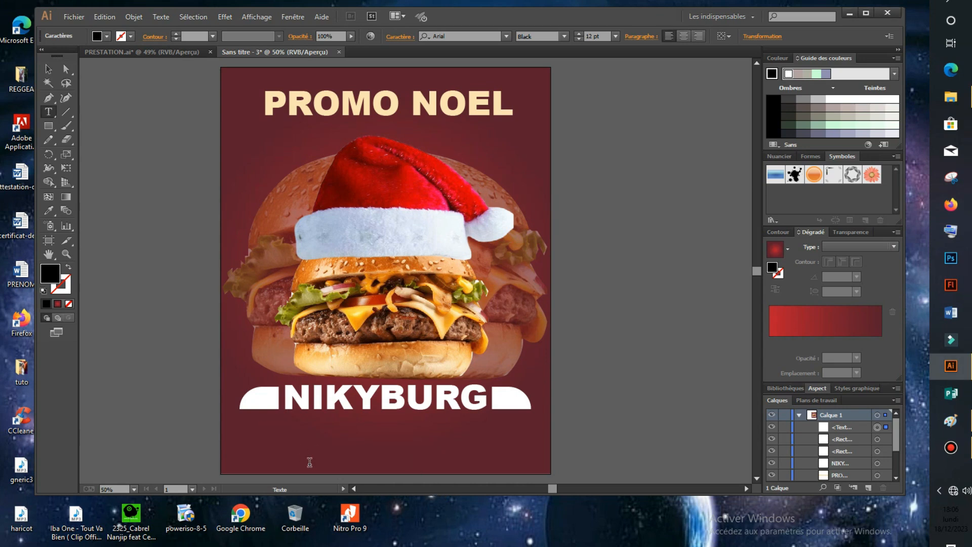
{"action": "type", "text": "PRI"}
{"action": "key", "text": "ctrl"}
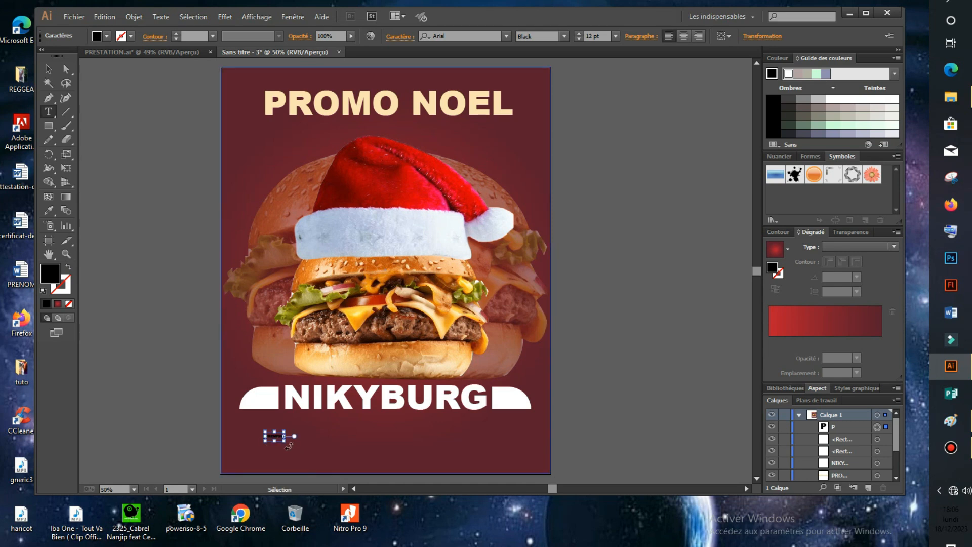
{"action": "left_click_drag", "start_coordinate": [287, 442], "coordinate": [317, 457]}
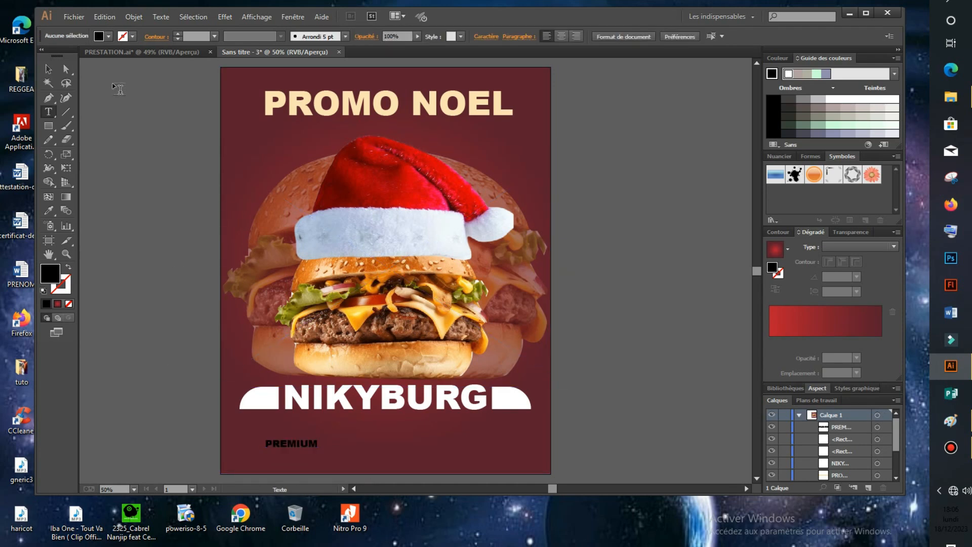
{"action": "left_click", "coordinate": [48, 69]}
{"action": "left_click_drag", "start_coordinate": [305, 444], "coordinate": [325, 429]}
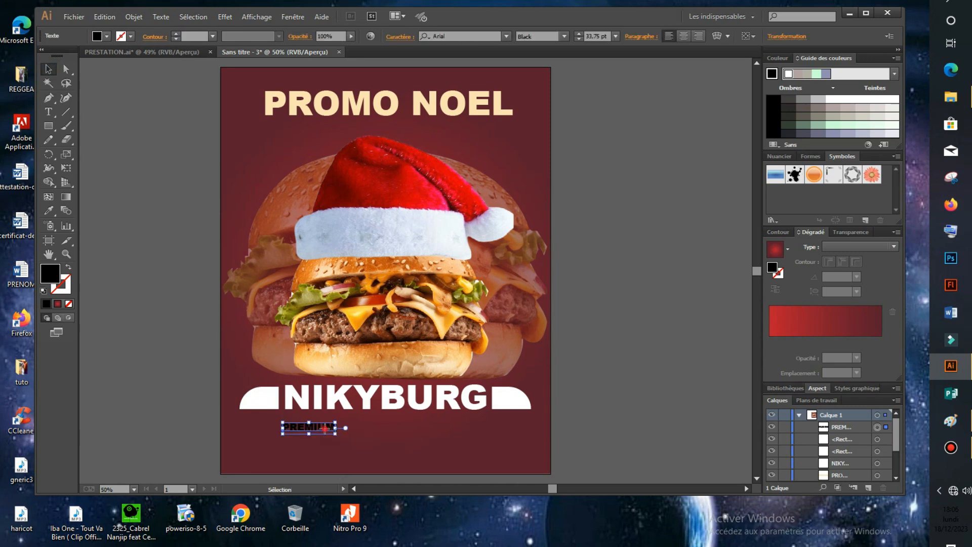
Try the Bahnschrift font on the PREMIUM text, and copy the PROMO NOEL title's style onto it with the Eyedropper.
{"action": "left_click", "coordinate": [505, 36]}
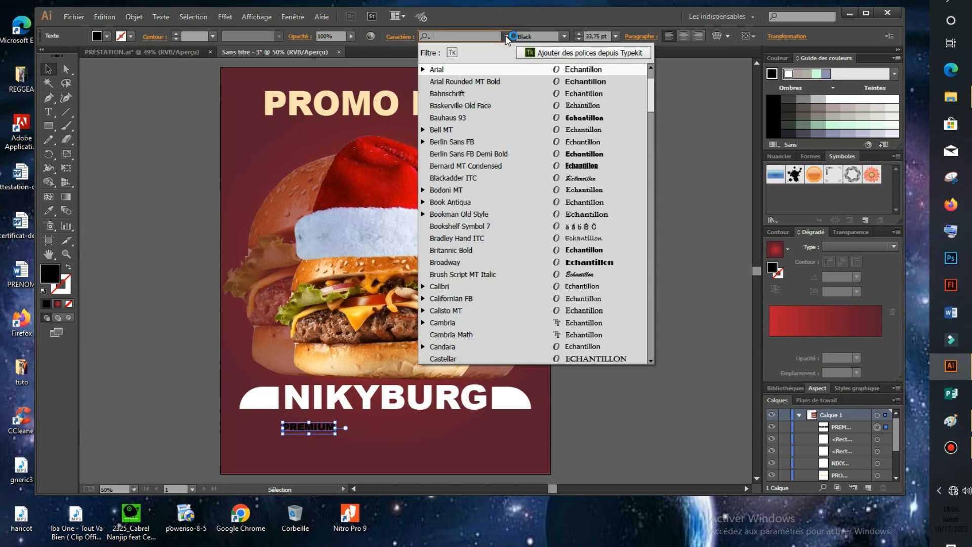
{"action": "left_click", "coordinate": [509, 96]}
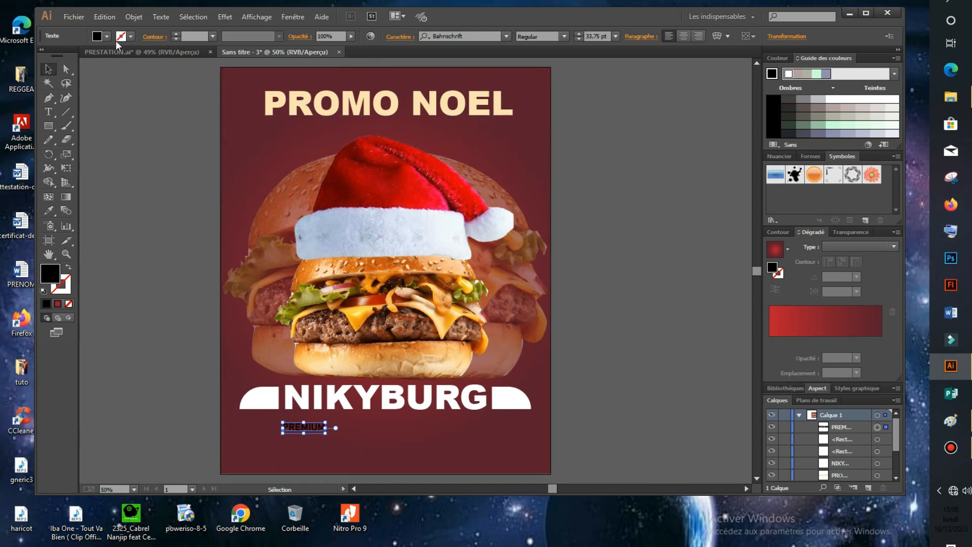
{"action": "left_click", "coordinate": [48, 210]}
{"action": "left_click", "coordinate": [378, 97]}
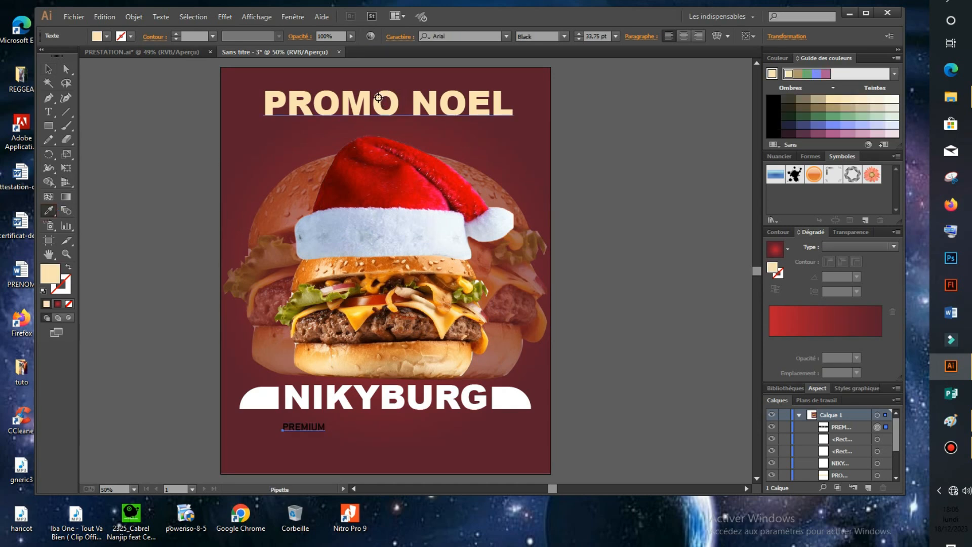
{"action": "left_click", "coordinate": [49, 69]}
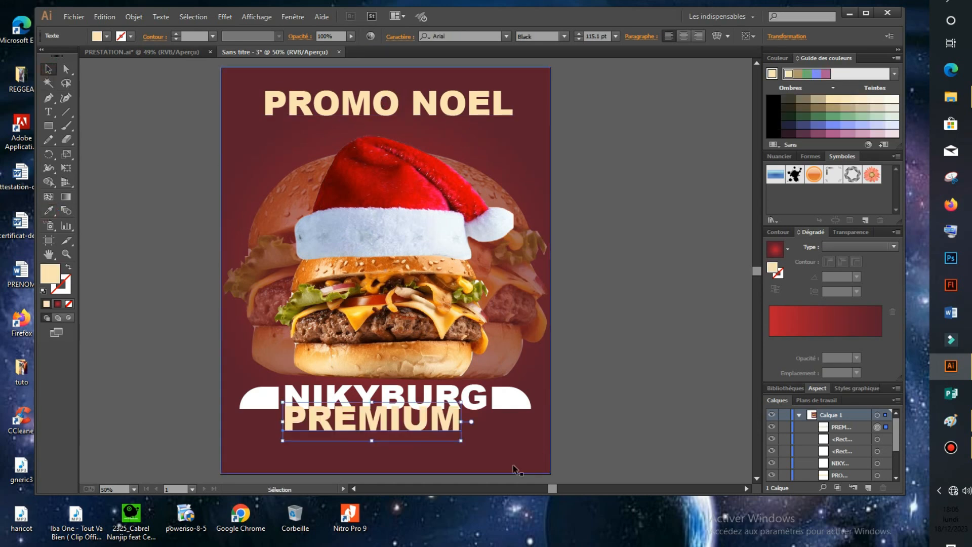
Shrink the PREMIUM text to about 18.92 pt beneath NIKYBURG and set its tracking to 250.
{"action": "left_click_drag", "start_coordinate": [461, 404], "coordinate": [436, 422]}
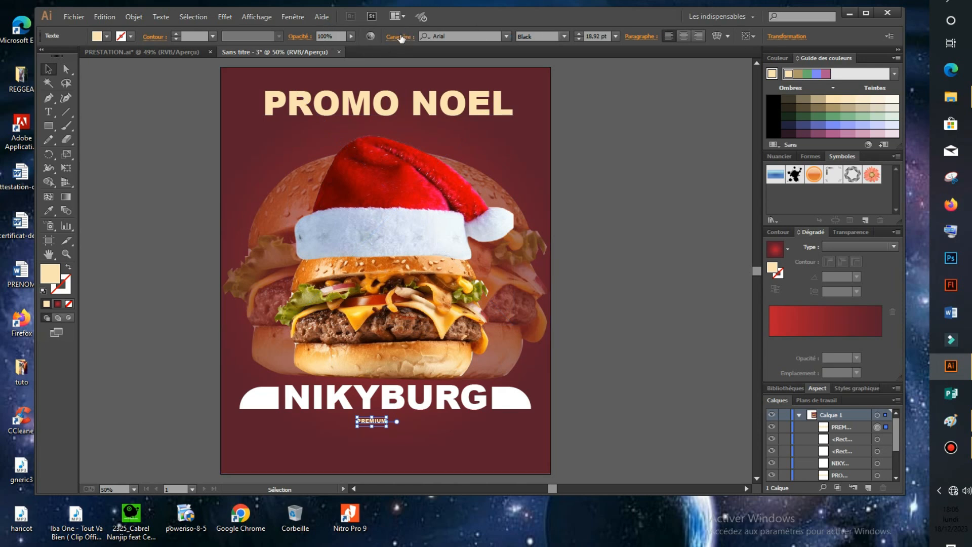
{"action": "left_click", "coordinate": [402, 38]}
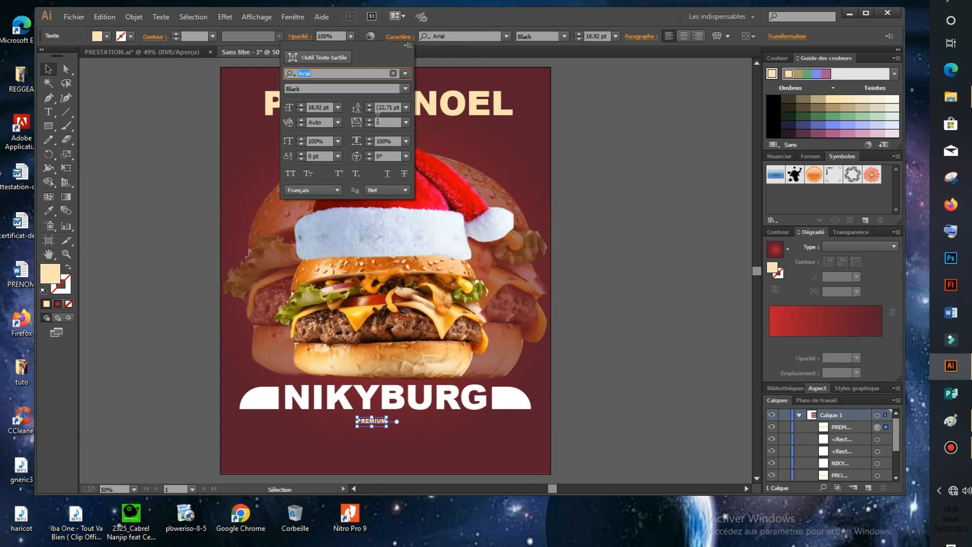
{"action": "left_click", "coordinate": [375, 124]}
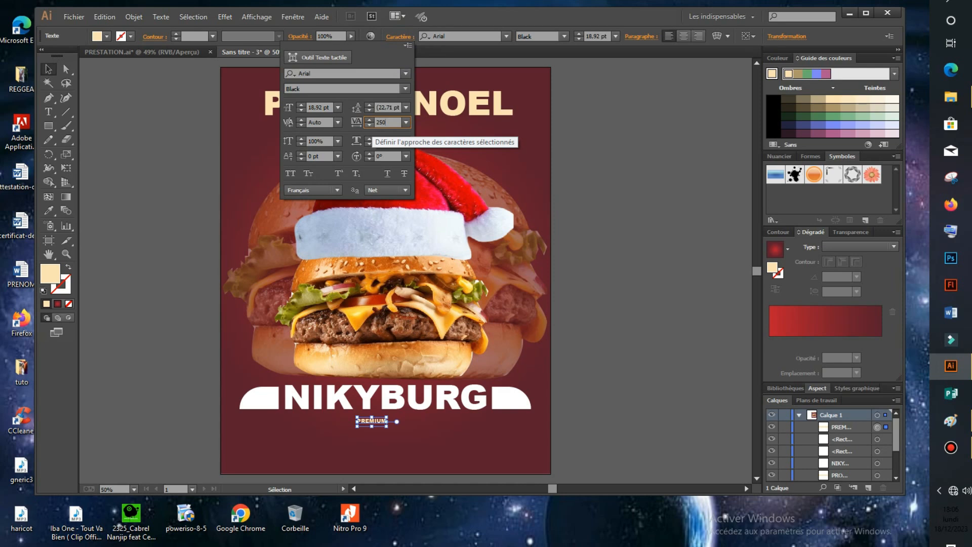
{"action": "key", "text": "Return"}
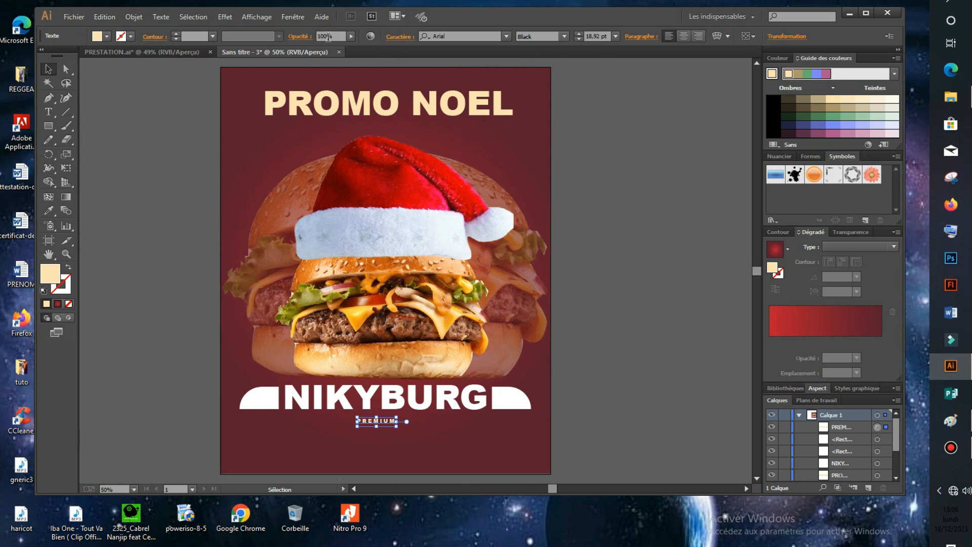
Set the PREMIUM text's tracking to 2500, center it beneath NIKYBURG, and deselect it.
{"action": "left_click", "coordinate": [399, 39]}
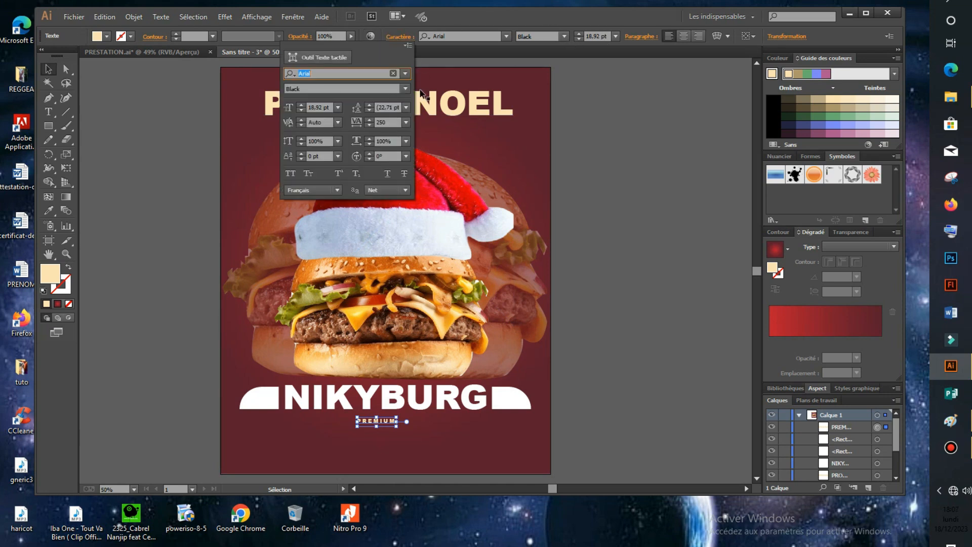
{"action": "left_click", "coordinate": [391, 122]}
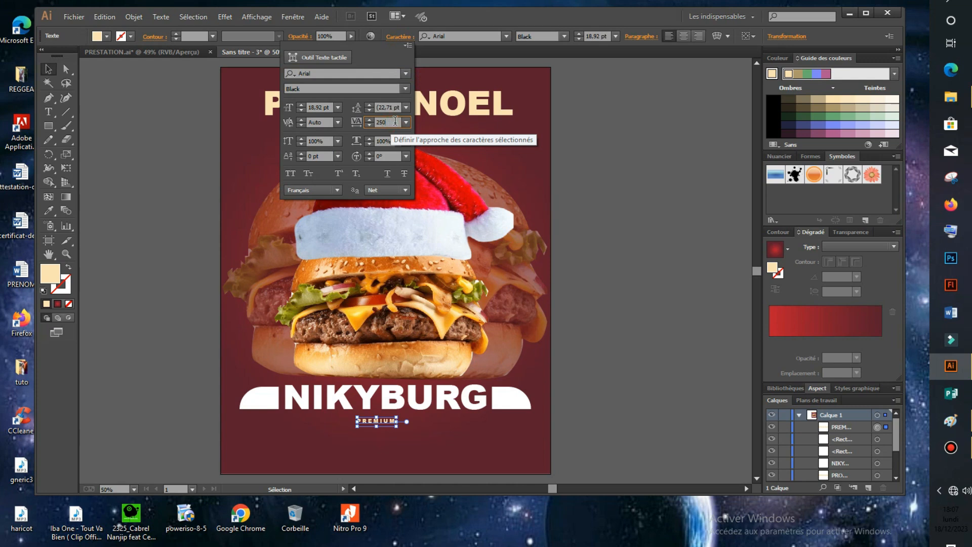
{"action": "key", "text": "Return"}
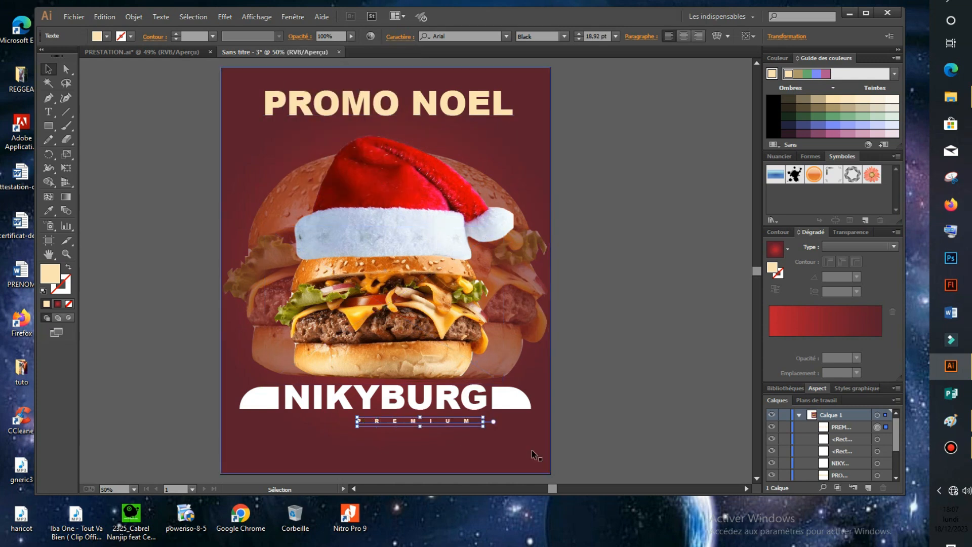
{"action": "left_click", "coordinate": [655, 370]}
{"action": "left_click_drag", "start_coordinate": [462, 422], "coordinate": [433, 422]}
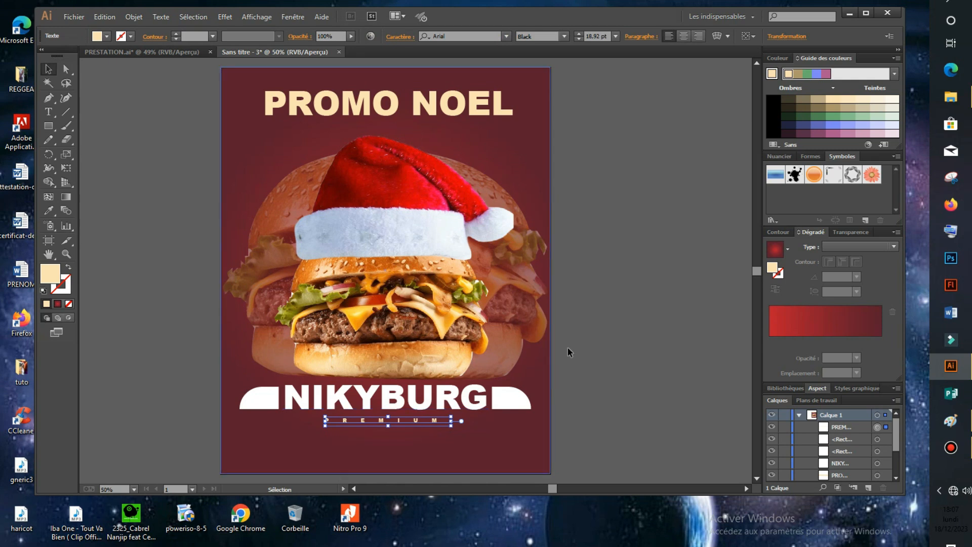
{"action": "left_click", "coordinate": [616, 315]}
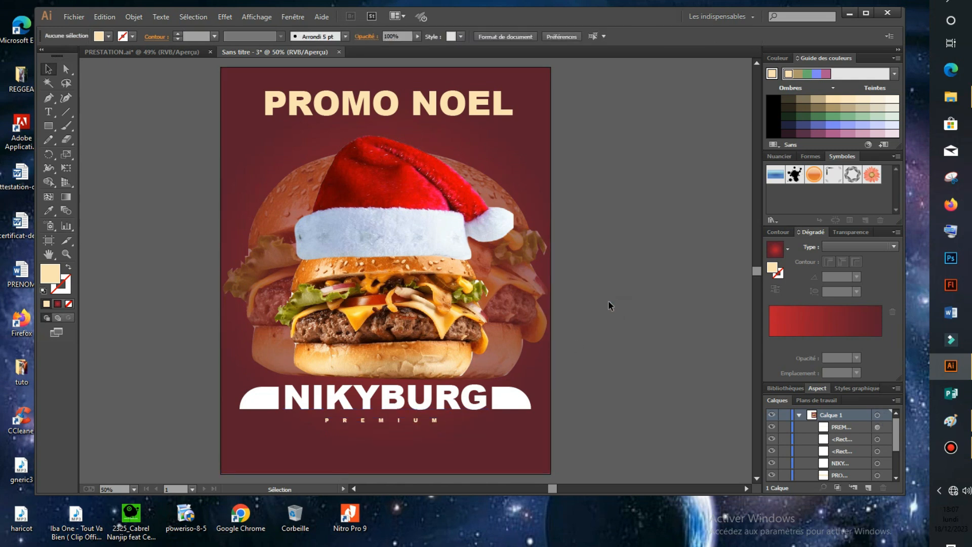
{"action": "left_click", "coordinate": [49, 111]}
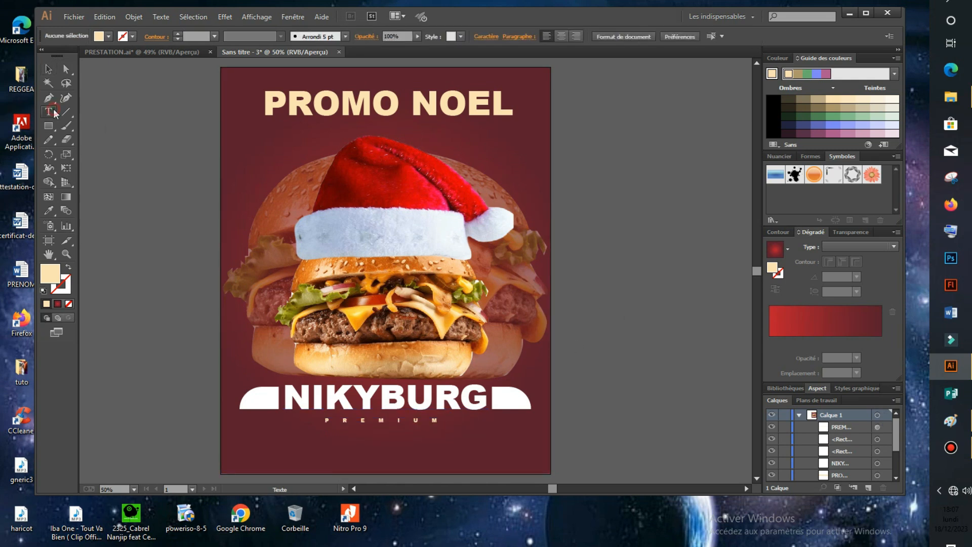
{"action": "left_click", "coordinate": [602, 239]}
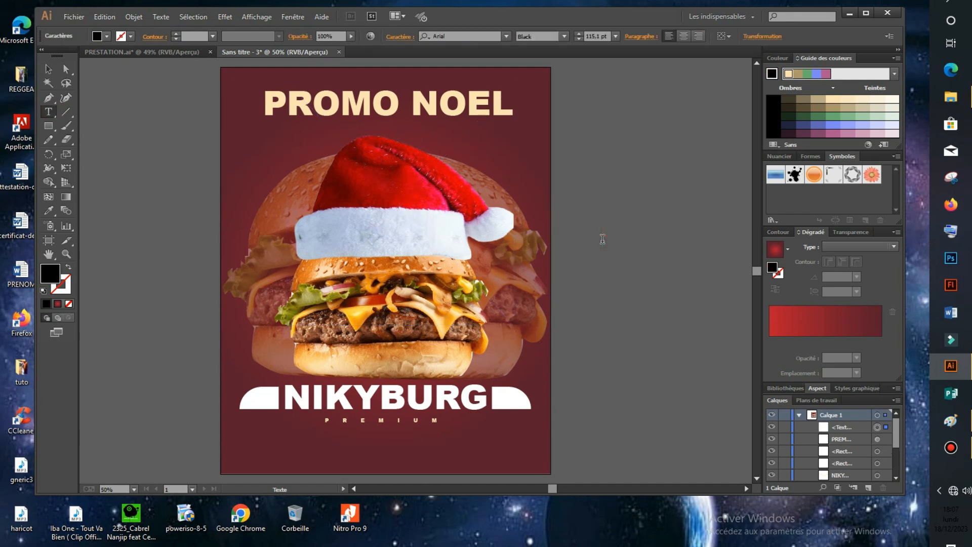
{"action": "type", "text": "Sp"}
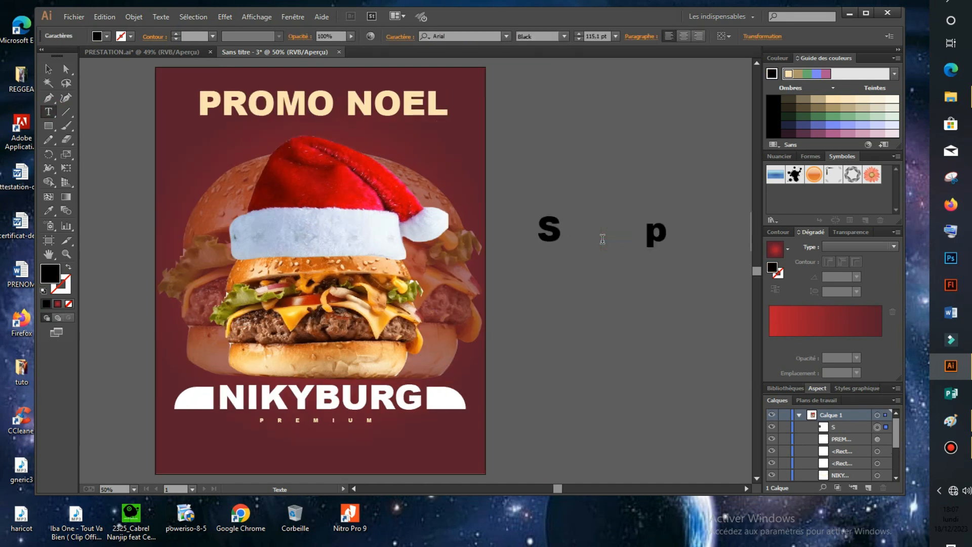
{"action": "type", "text": "écia"}
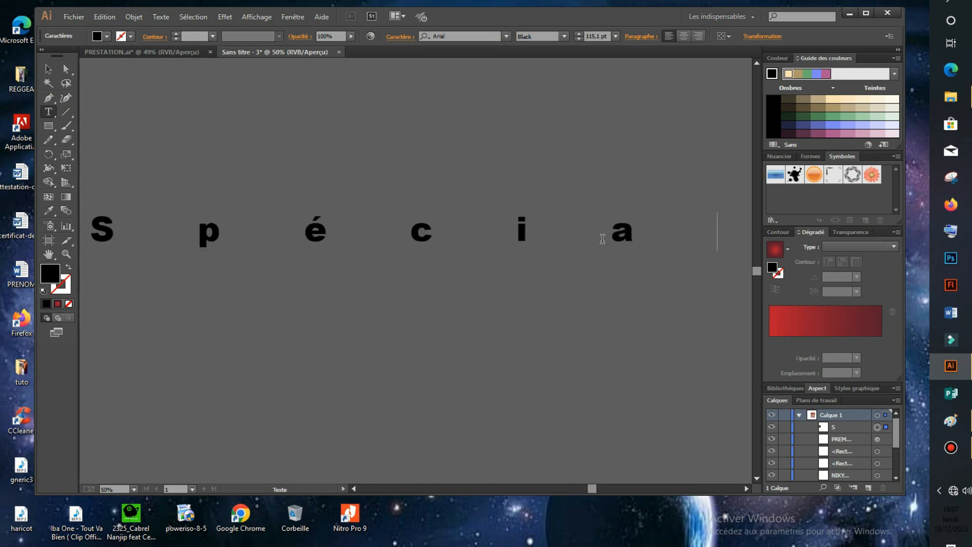
{"action": "key", "text": "Escape"}
{"action": "key", "text": "Delete"}
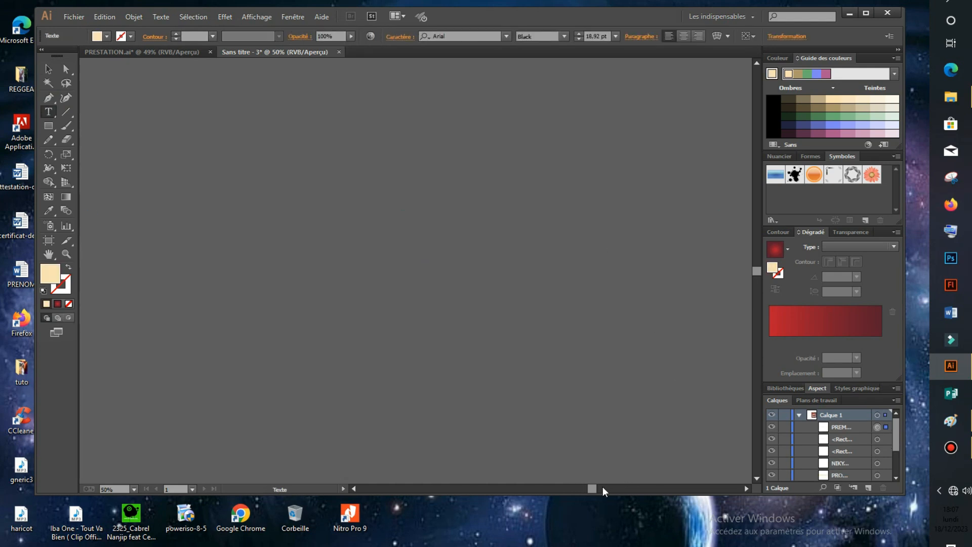
Add the text Spéciale on the empty canvas beside the poster.
{"action": "left_click_drag", "start_coordinate": [589, 489], "coordinate": [558, 492]}
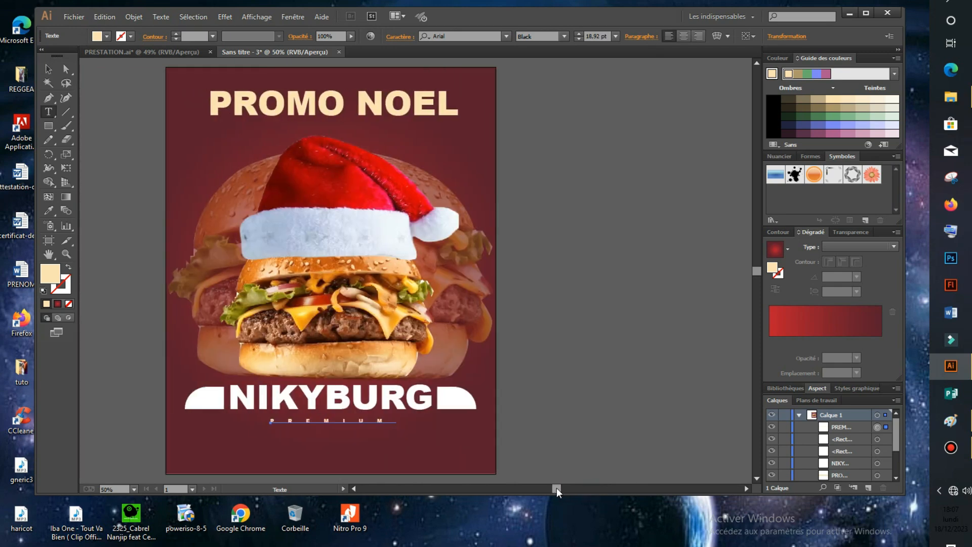
{"action": "scroll", "coordinate": [449, 412], "scroll_direction": "down", "scroll_amount": 1}
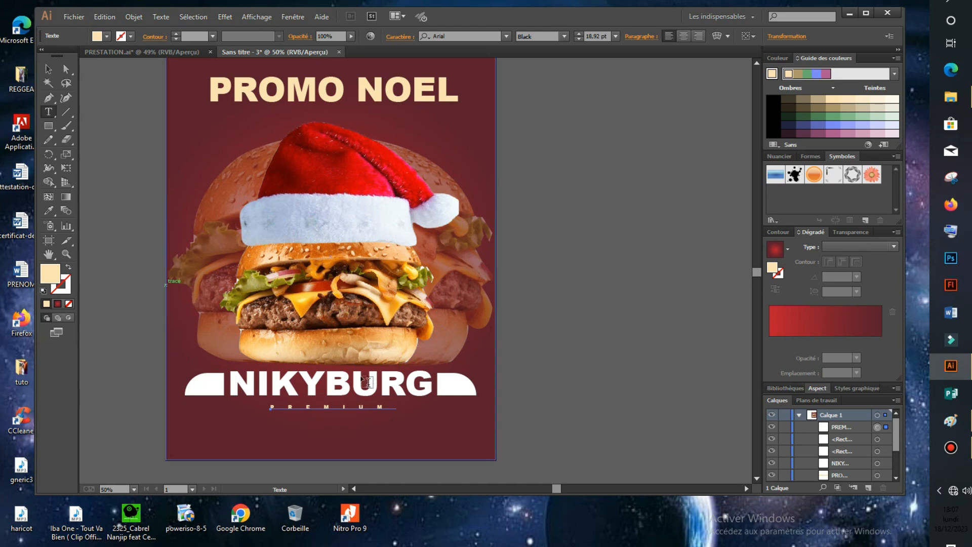
{"action": "left_click", "coordinate": [551, 340]}
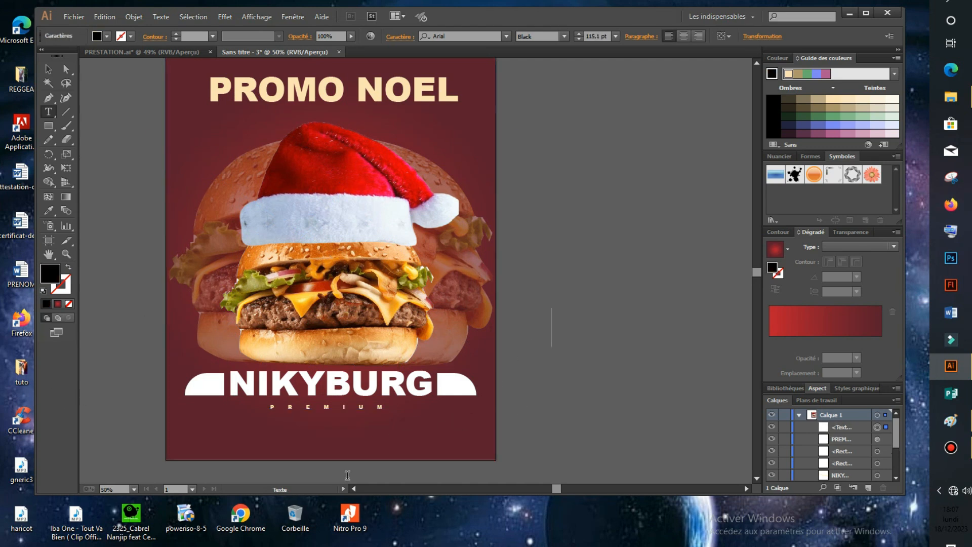
{"action": "type", "text": "S"}
{"action": "type", "text": "pécial"}
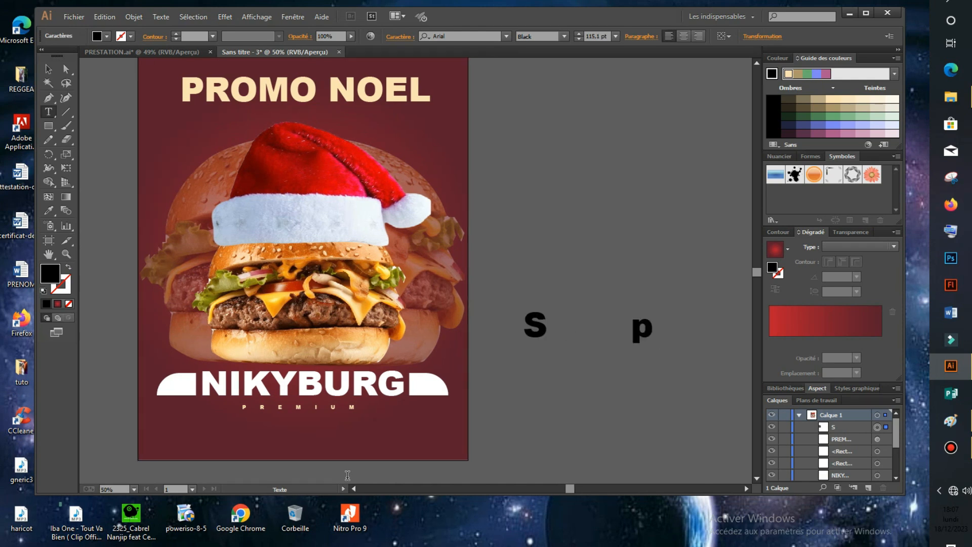
{"action": "type", "text": "e"}
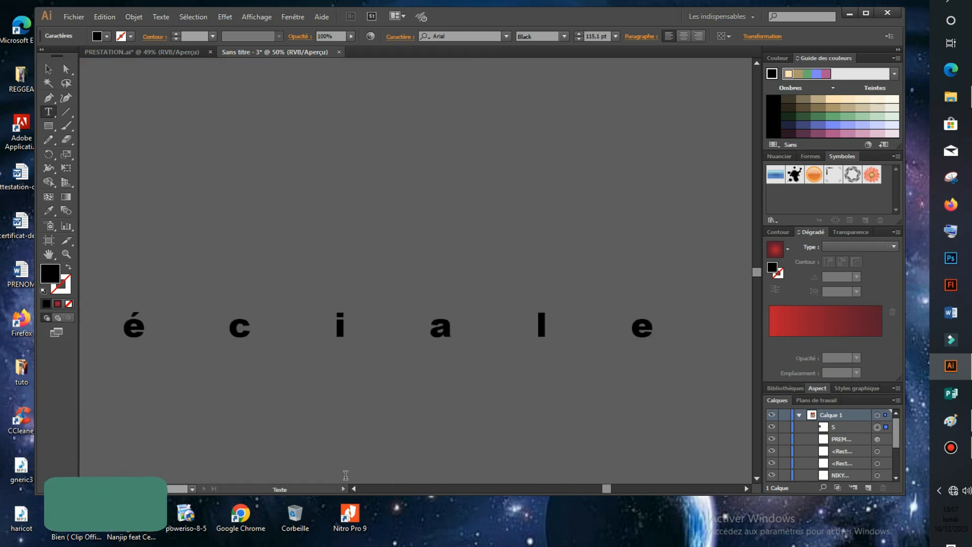
Set the tracking of the whole Spéciale text to 0.
{"action": "left_click", "coordinate": [213, 330]}
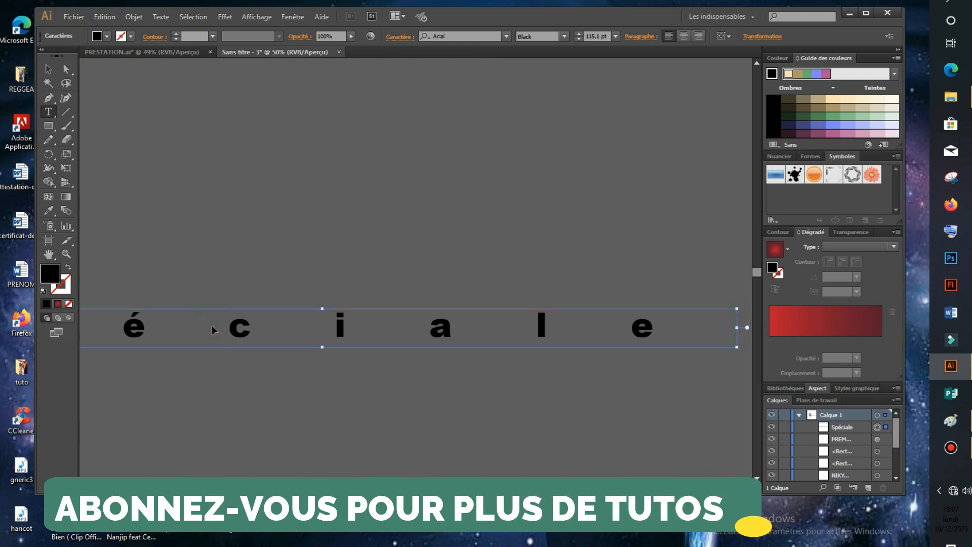
{"action": "key", "text": "ctrl+a"}
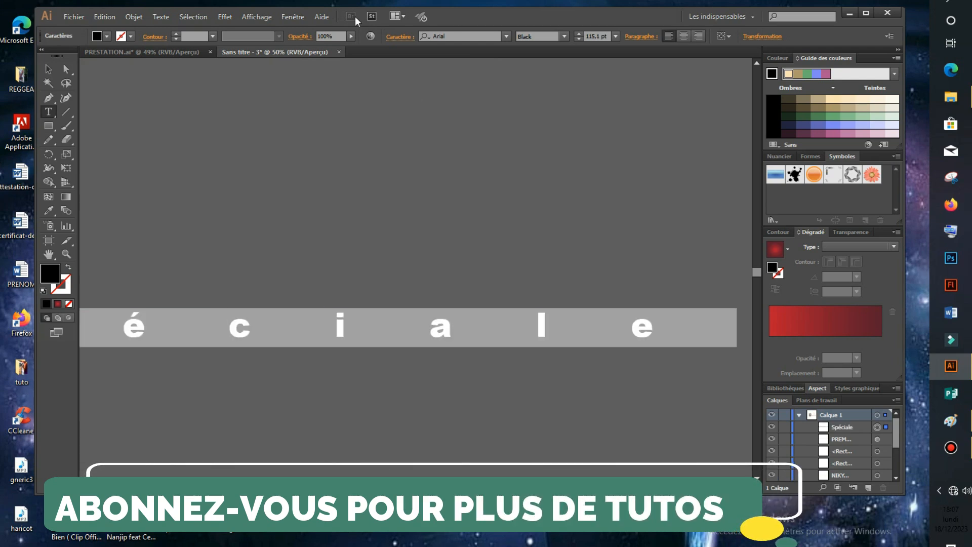
{"action": "left_click", "coordinate": [399, 37]}
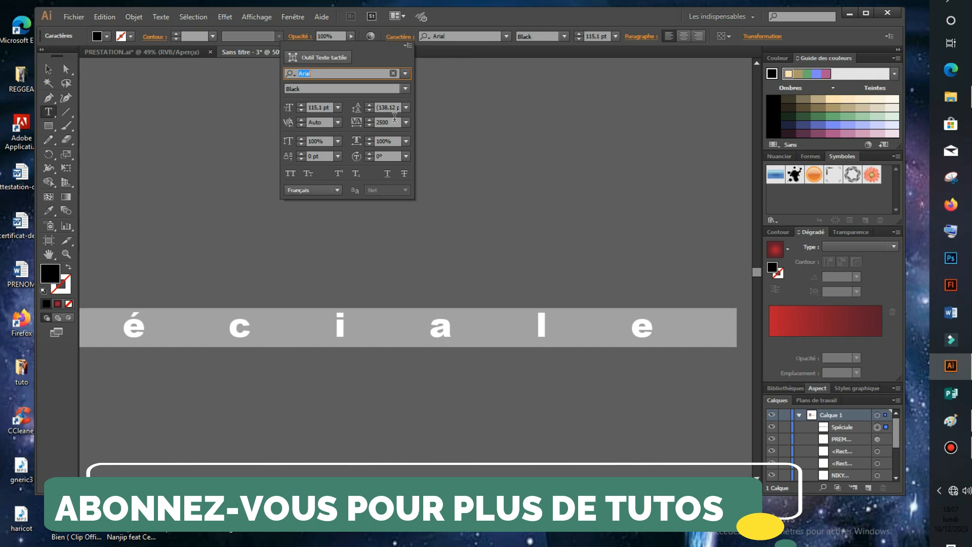
{"action": "left_click", "coordinate": [370, 121]}
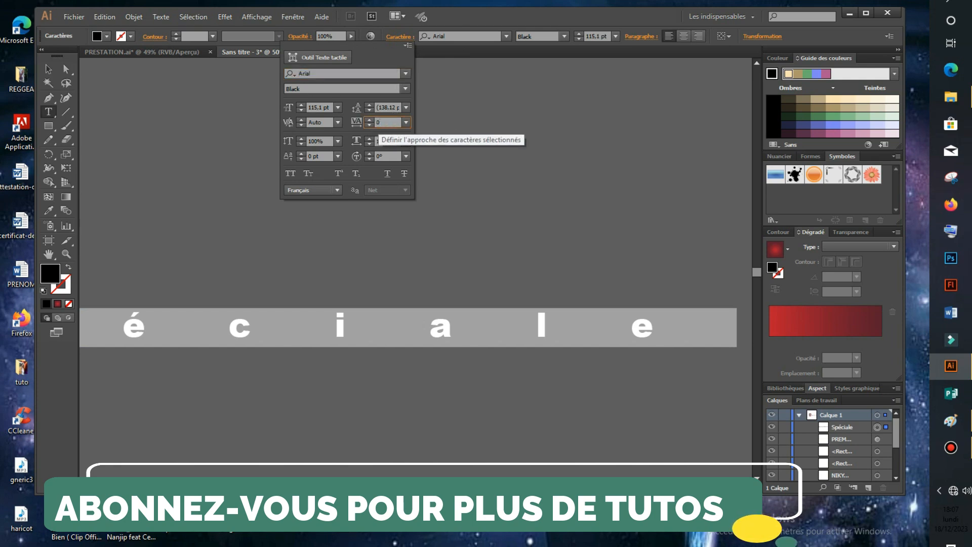
{"action": "type", "text": "0"}
{"action": "key", "text": "Return"}
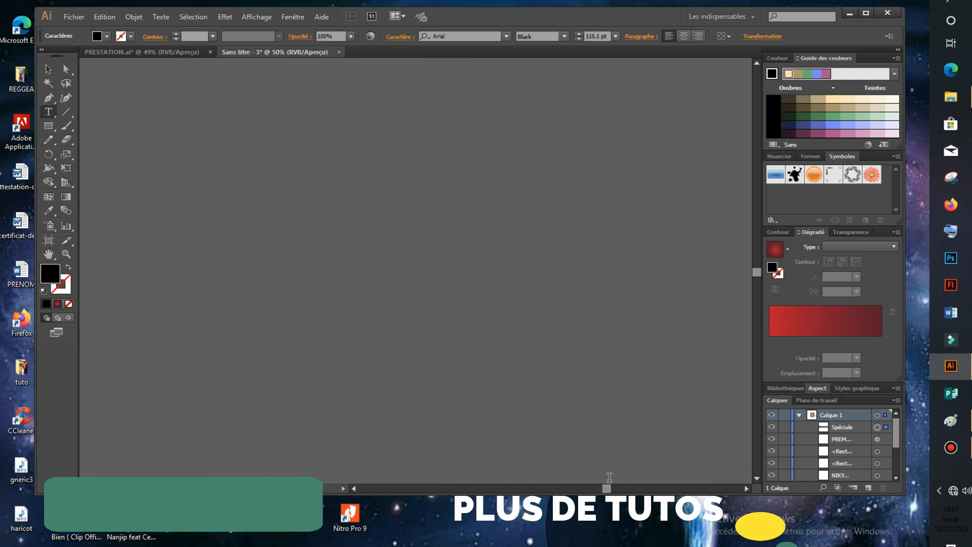
Move the Spéciale text onto the poster just below PREMIUM, and deselect it.
{"action": "left_click_drag", "start_coordinate": [606, 488], "coordinate": [557, 488]}
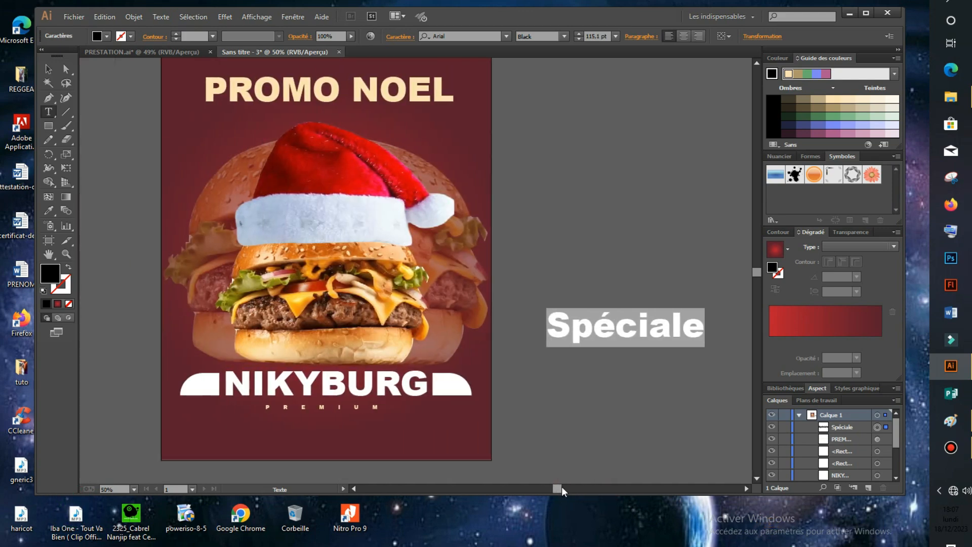
{"action": "left_click", "coordinate": [50, 68]}
{"action": "left_click_drag", "start_coordinate": [656, 333], "coordinate": [355, 432]}
{"action": "left_click", "coordinate": [642, 414]}
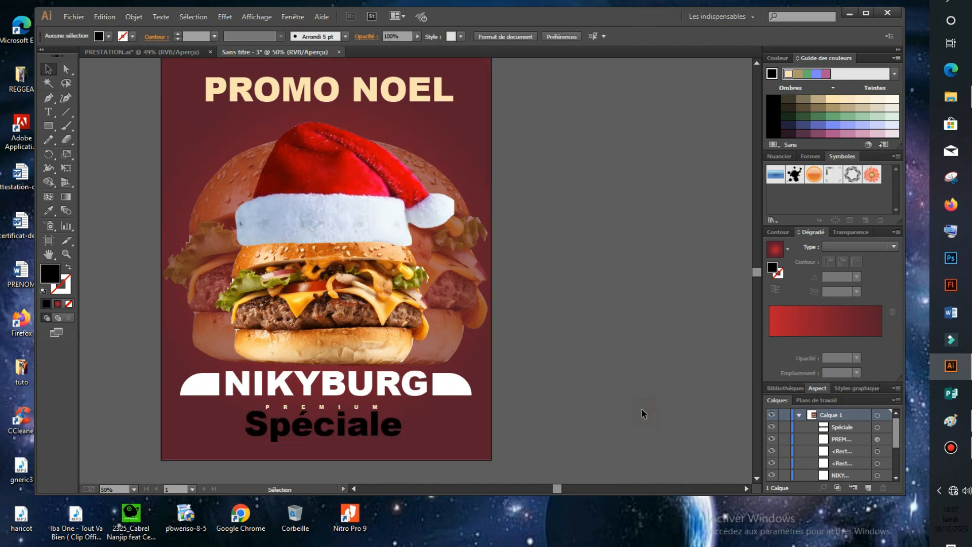
Copy the PROMO NOEL title's cream color onto the Spéciale text with the Eyedropper.
{"action": "left_click", "coordinate": [377, 432]}
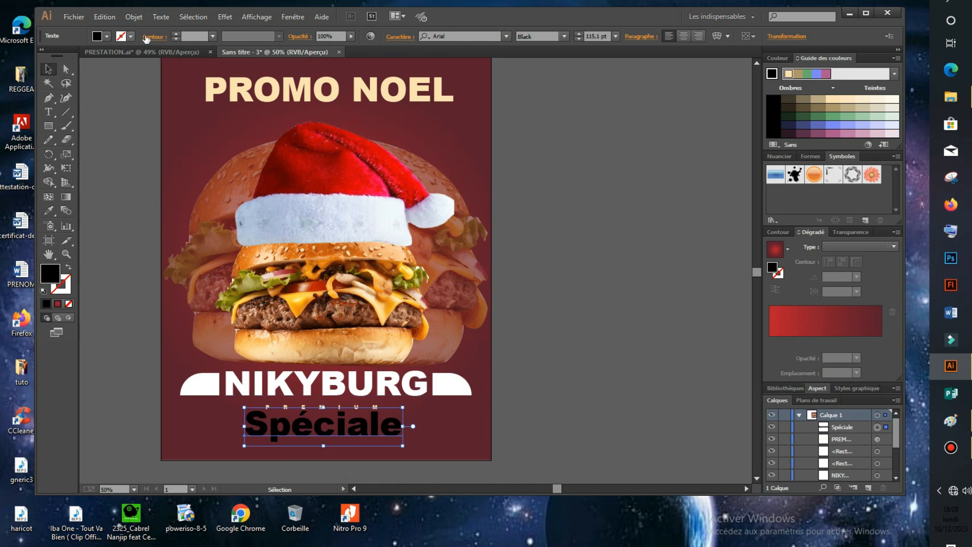
{"action": "left_click", "coordinate": [49, 212]}
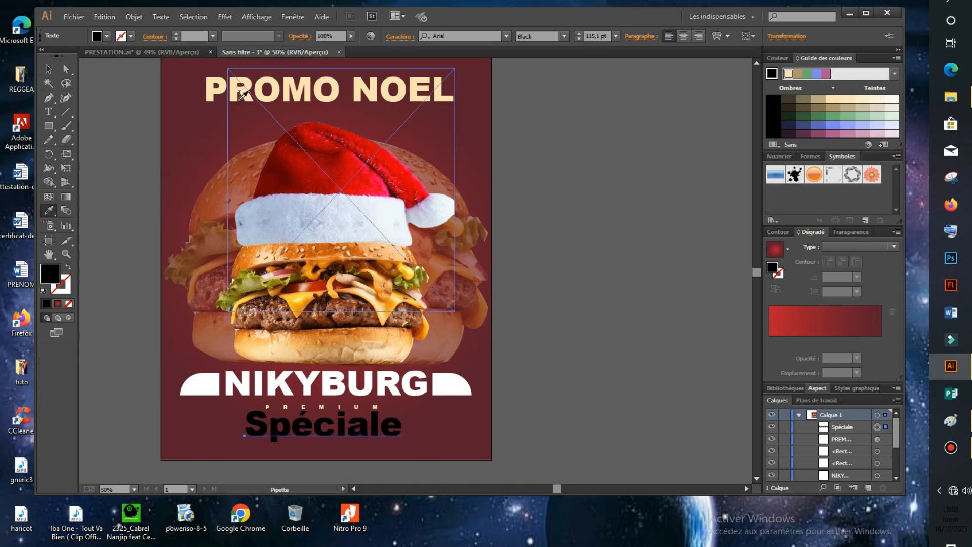
{"action": "left_click", "coordinate": [244, 87]}
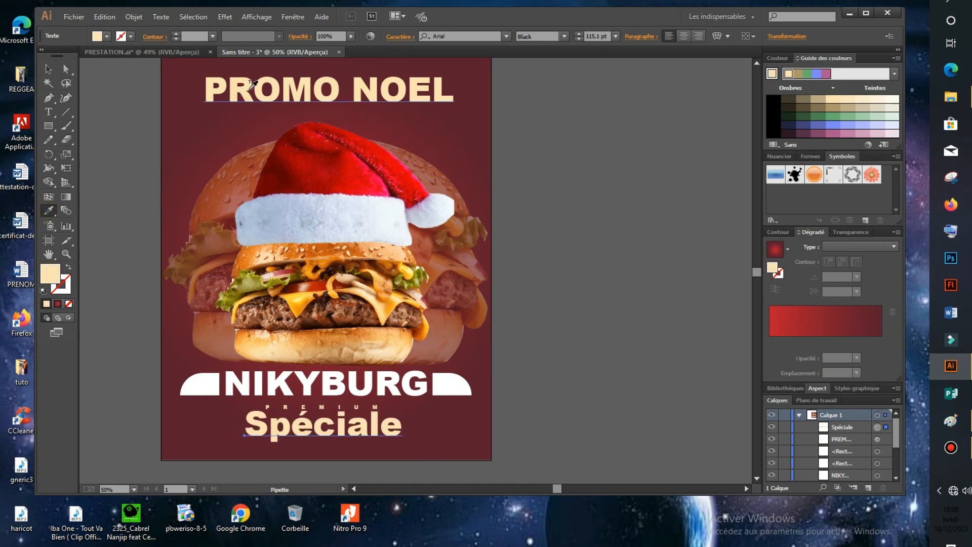
{"action": "key", "text": "v"}
Change the Spéciale text's font to Brush Script MT Italic, move it slightly right and up under PREMIUM, and deselect it.
{"action": "left_click", "coordinate": [383, 411]}
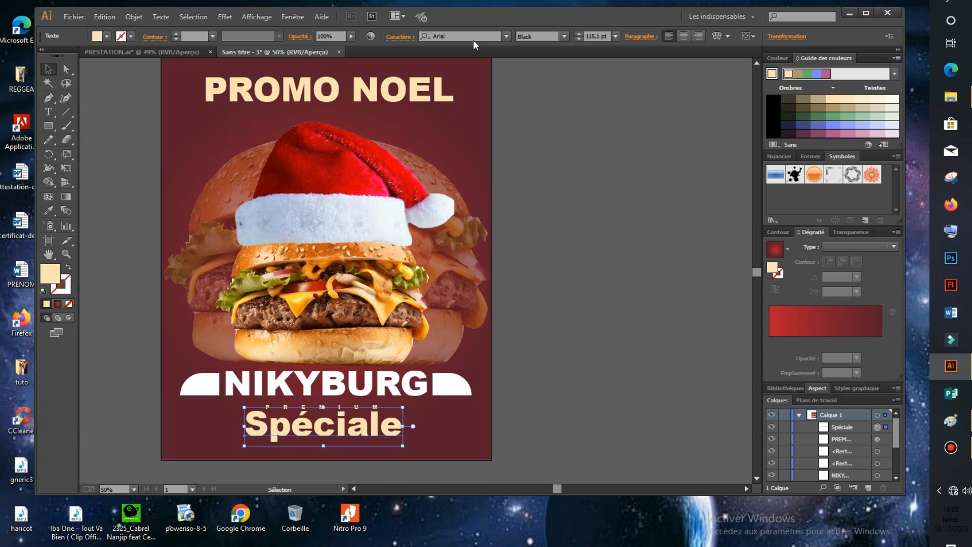
{"action": "left_click", "coordinate": [505, 37]}
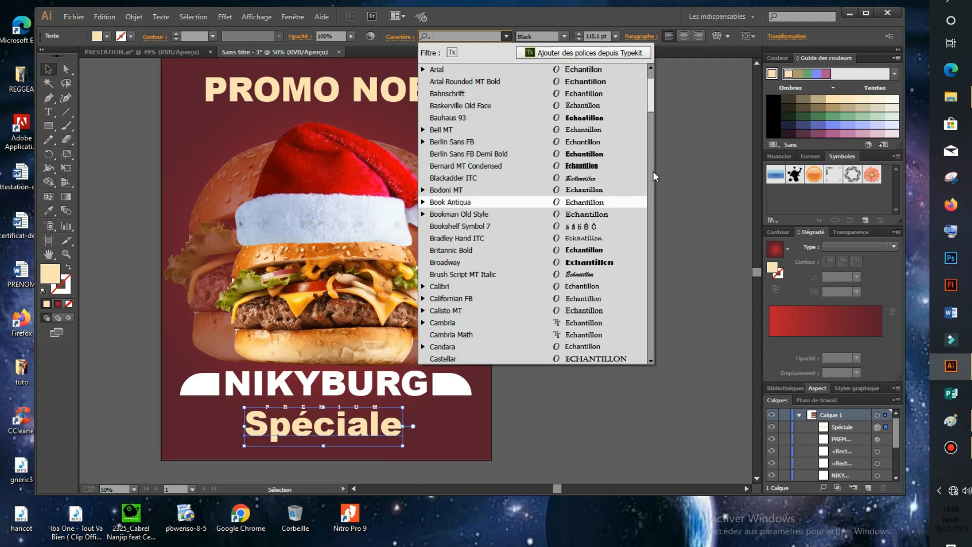
{"action": "left_click", "coordinate": [598, 276]}
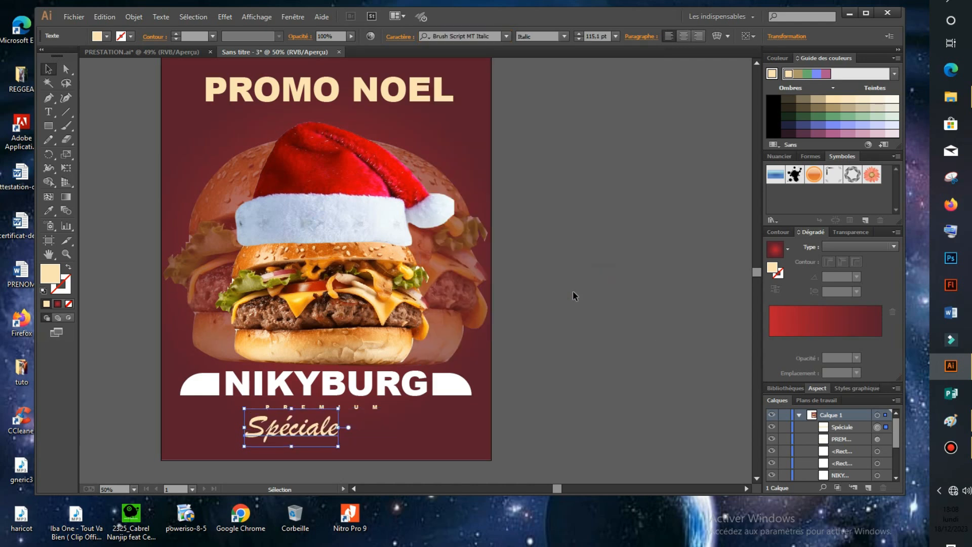
{"action": "left_click_drag", "start_coordinate": [317, 434], "coordinate": [339, 430]}
{"action": "left_click", "coordinate": [436, 420]}
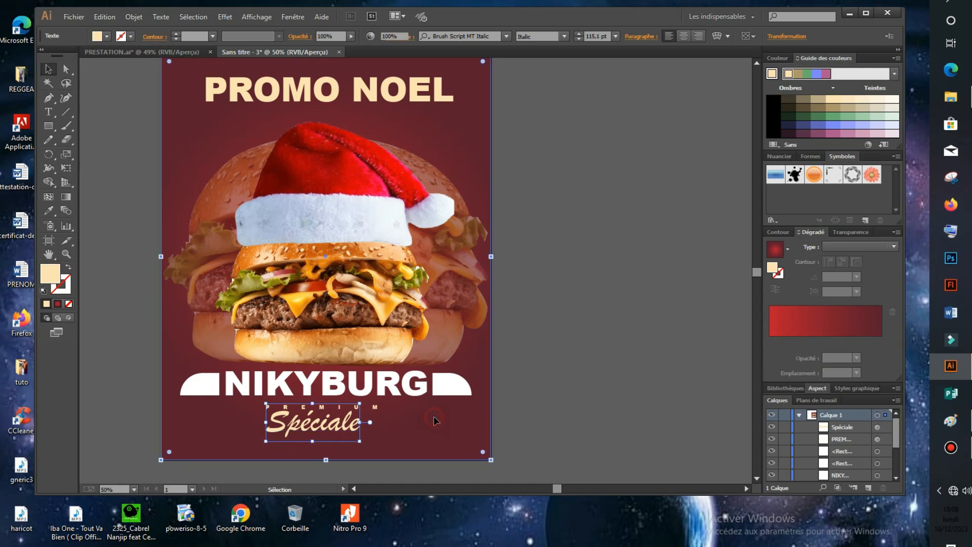
{"action": "left_click", "coordinate": [600, 370]}
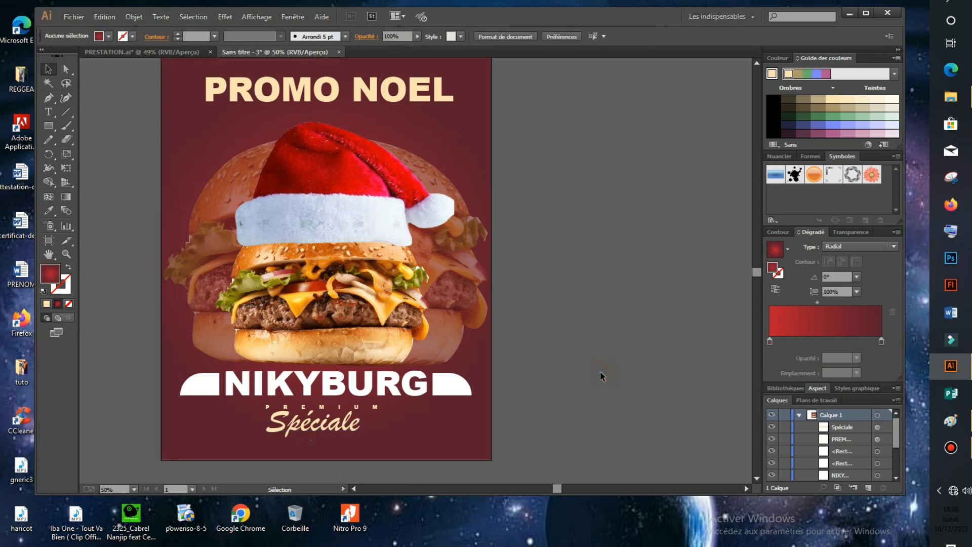
{"action": "left_click", "coordinate": [350, 429]}
{"action": "left_click", "coordinate": [633, 395]}
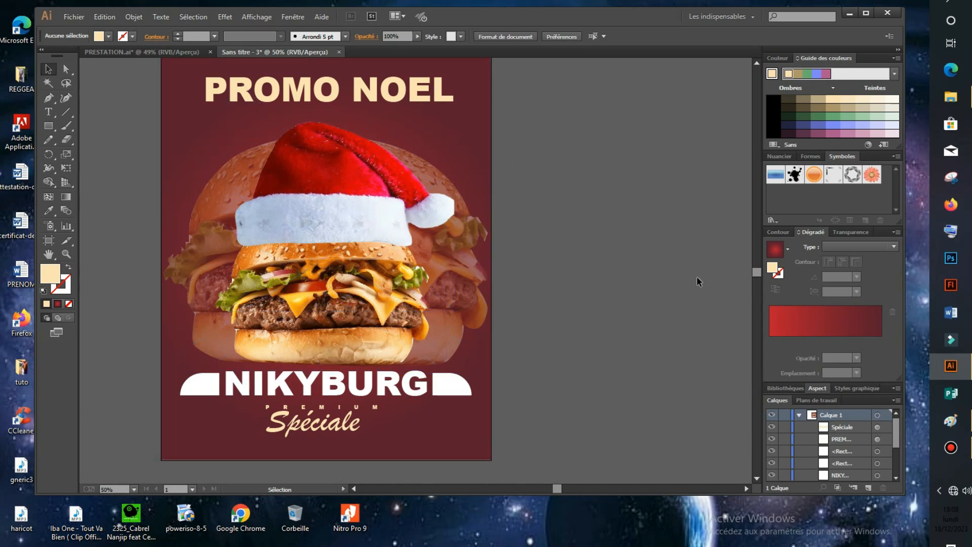
Draw a circle about 8.7 cm in diameter with the Ellipse tool, just below the start of the PROMO NOEL title.
{"action": "left_click", "coordinate": [48, 98]}
{"action": "left_click_drag", "start_coordinate": [47, 127], "coordinate": [97, 151]}
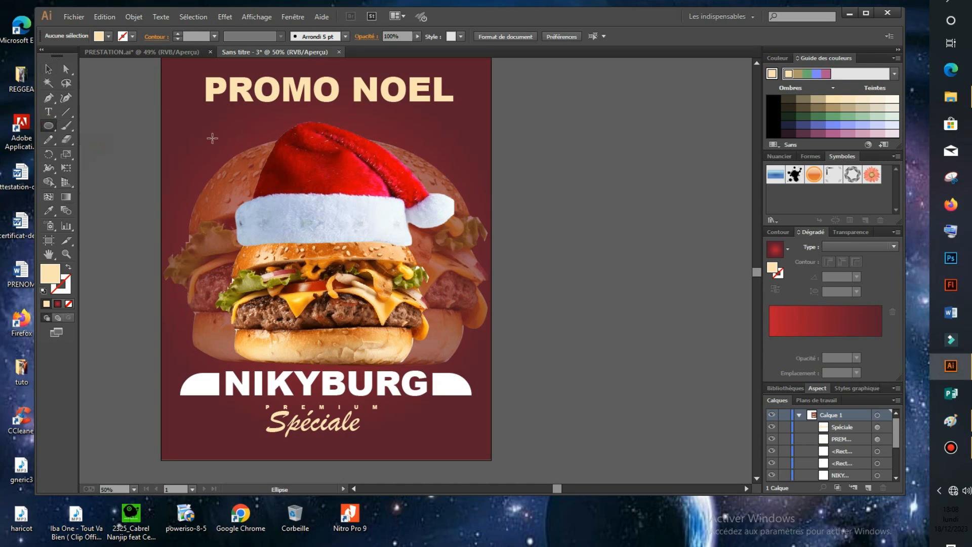
{"action": "left_click_drag", "start_coordinate": [206, 135], "coordinate": [233, 171]}
Fill the new circle with the blue fade-to-transparent linear gradient swatch.
{"action": "left_click", "coordinate": [108, 38]}
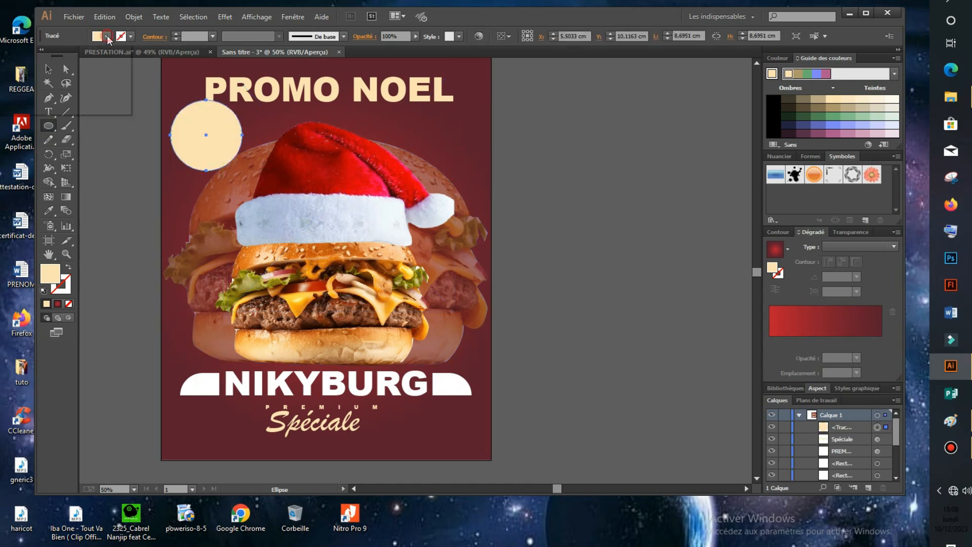
{"action": "left_click", "coordinate": [10, 80]}
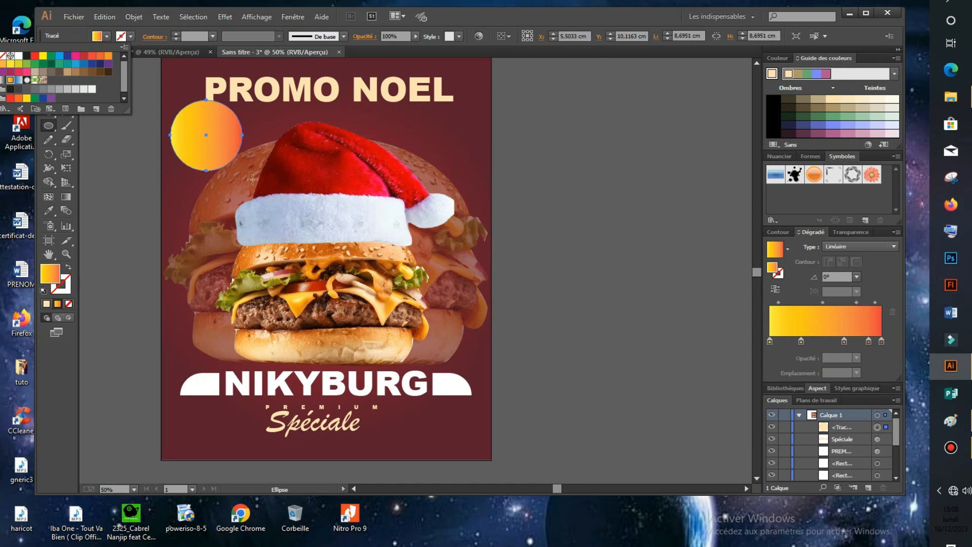
{"action": "left_click", "coordinate": [3, 79]}
{"action": "left_click", "coordinate": [19, 80]}
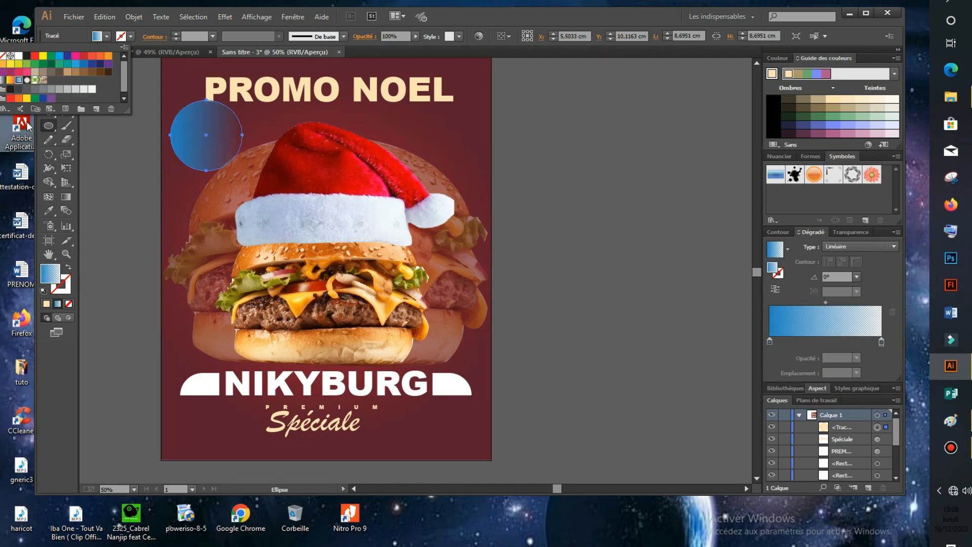
Recolor both stops of the circle's fading gradient with the light tan-brown swatch, and deselect the circle.
{"action": "left_click", "coordinate": [758, 64]}
{"action": "left_click", "coordinate": [47, 69]}
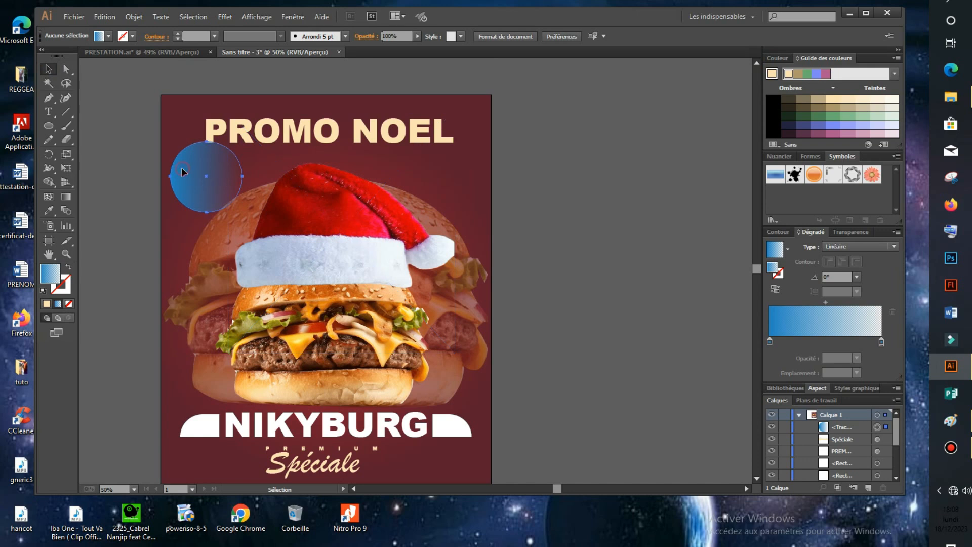
{"action": "double_click", "coordinate": [770, 343]}
{"action": "left_click", "coordinate": [725, 403]}
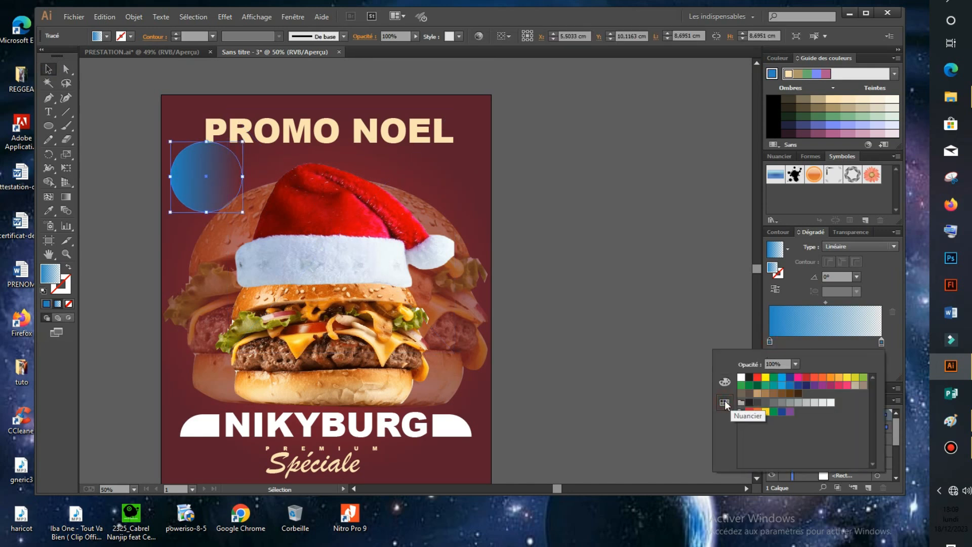
{"action": "left_click", "coordinate": [758, 393]}
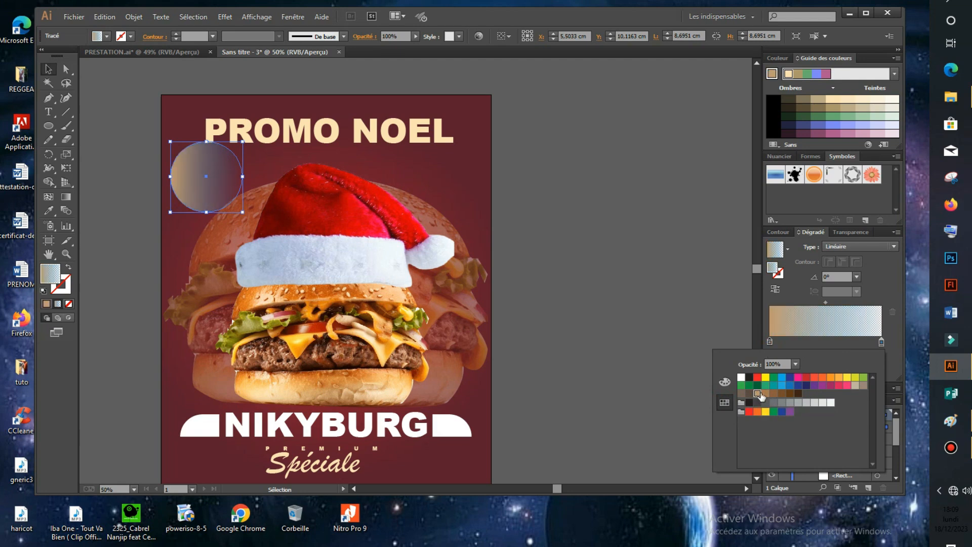
{"action": "left_click", "coordinate": [880, 342]}
{"action": "double_click", "coordinate": [881, 343]}
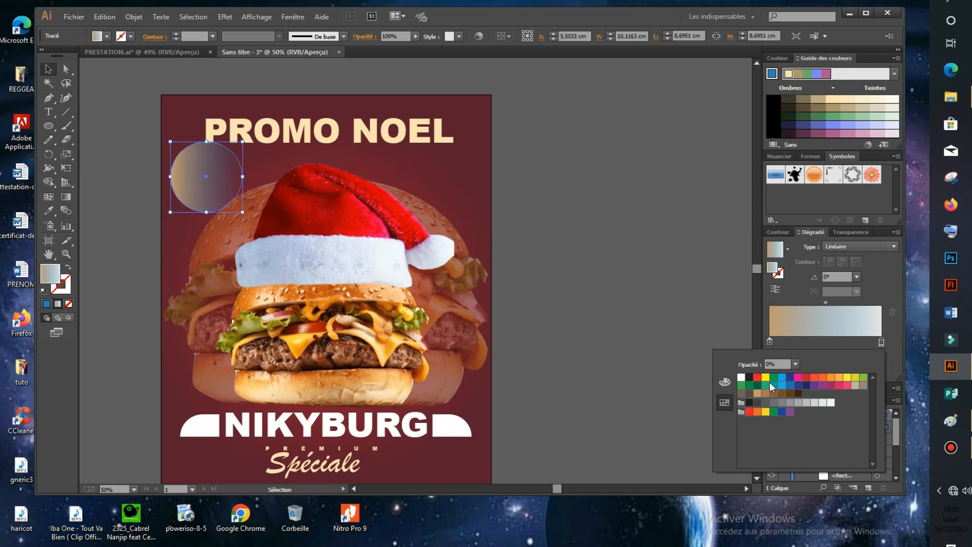
{"action": "left_click", "coordinate": [830, 378]}
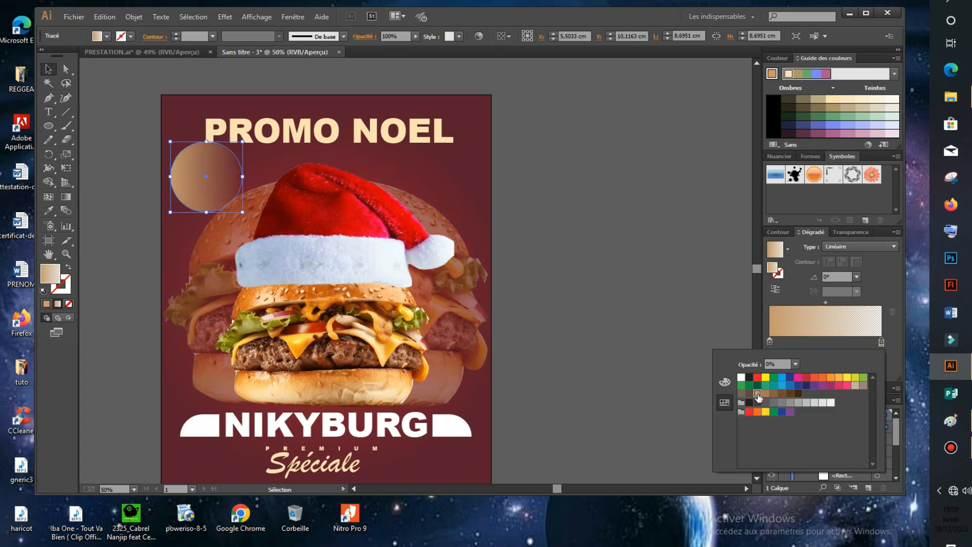
{"action": "left_click", "coordinate": [52, 68]}
{"action": "left_click", "coordinate": [749, 464]}
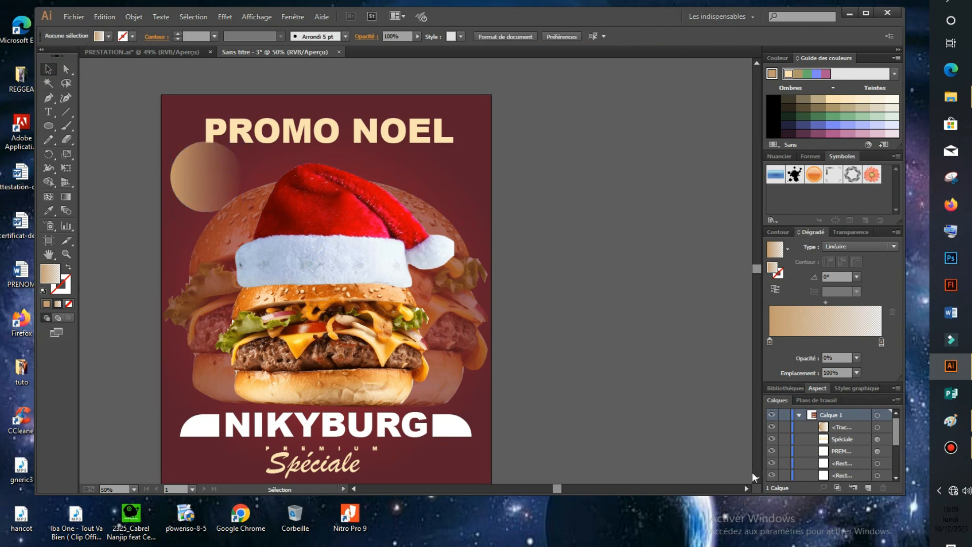
Scale the tan gradient circle down to about 5.6 cm in diameter around its center, and deselect it.
{"action": "left_click", "coordinate": [754, 476]}
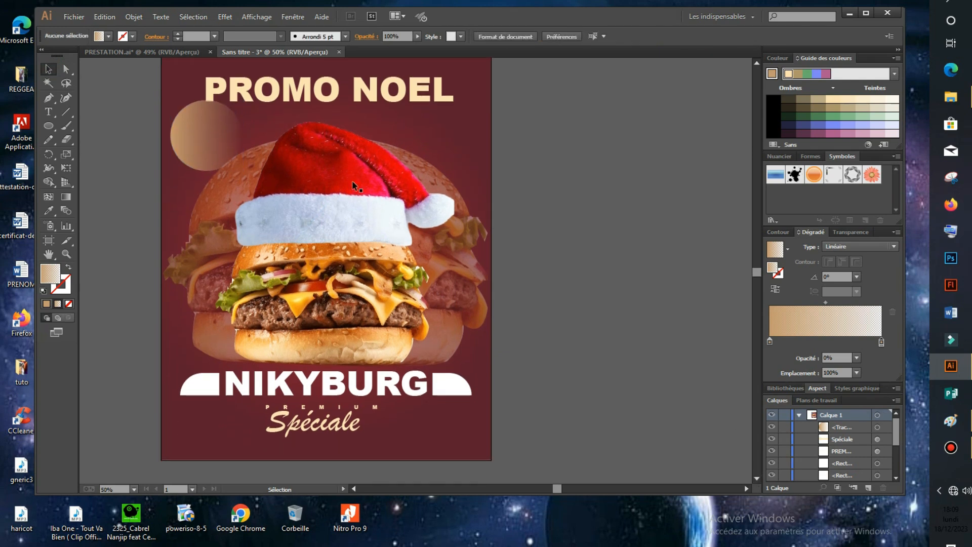
{"action": "left_click", "coordinate": [201, 132]}
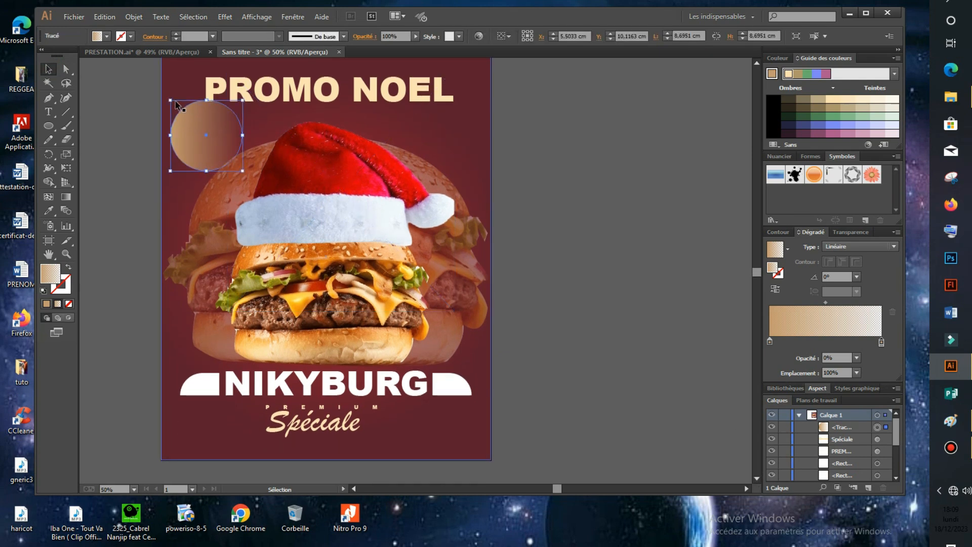
{"action": "left_click_drag", "start_coordinate": [172, 101], "coordinate": [184, 114]}
{"action": "left_click", "coordinate": [123, 147]}
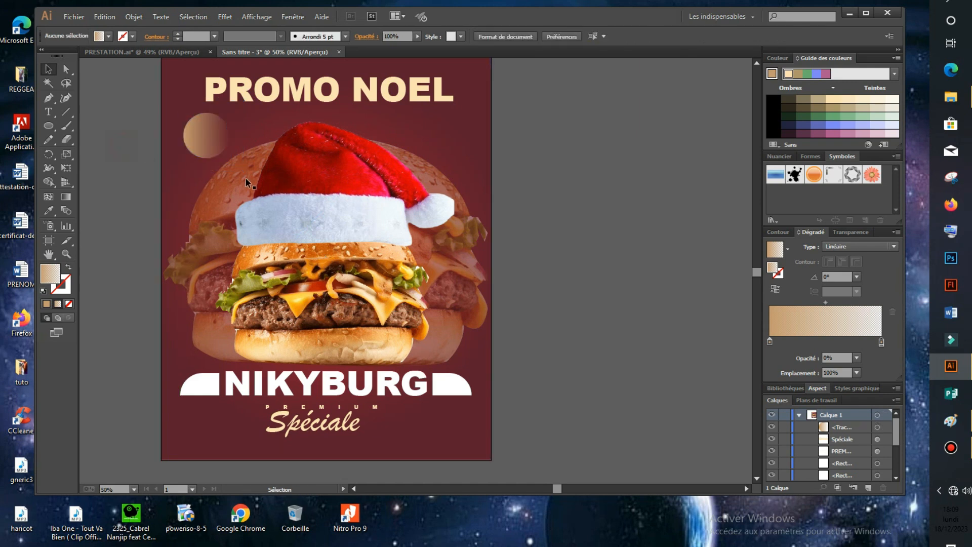
Copy the gradient circle over the Santa hat's pompom, enlarge the copy to about 13.4 cm, and rotate it to a gradient angle of about -81.6°.
{"action": "left_click_drag", "start_coordinate": [202, 139], "coordinate": [420, 192]}
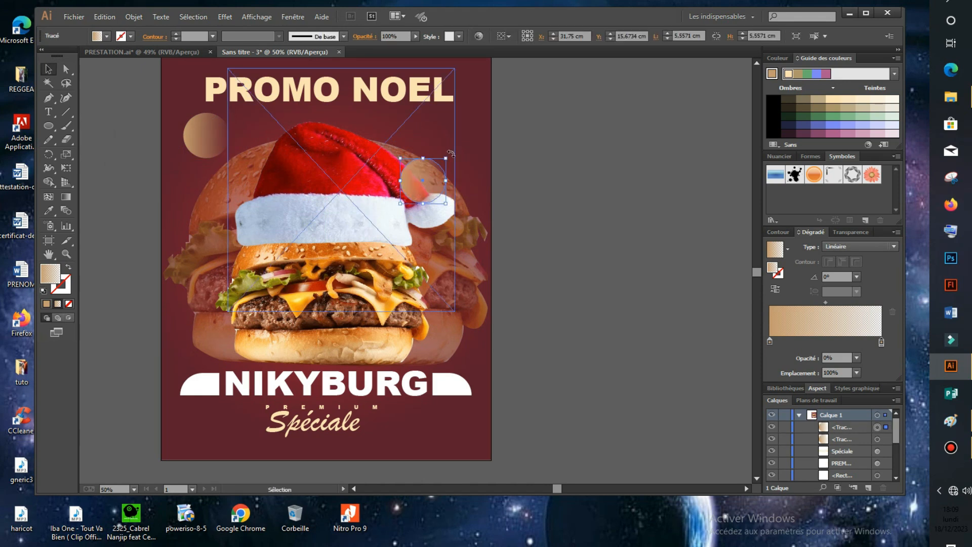
{"action": "left_click_drag", "start_coordinate": [445, 159], "coordinate": [478, 125]}
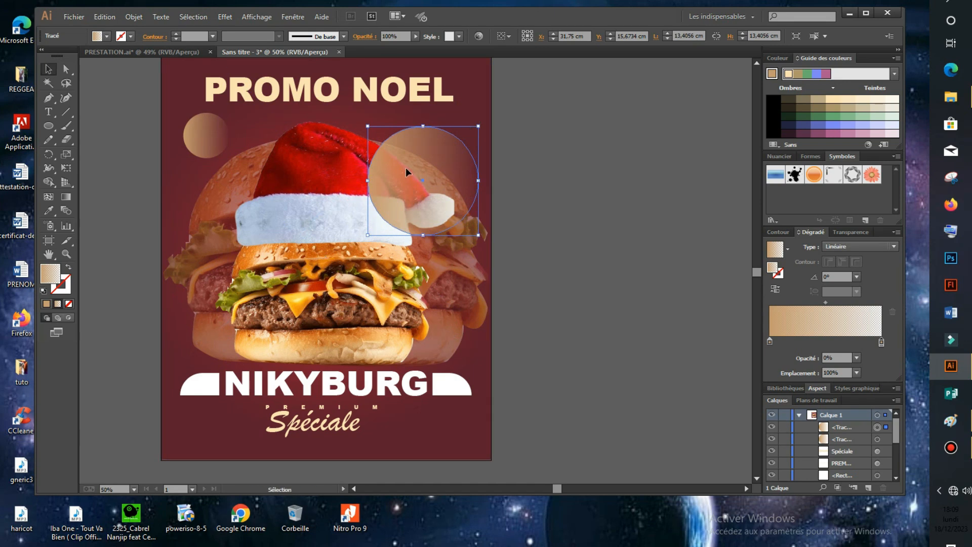
{"action": "mouse_move", "coordinate": [483, 122]}
{"action": "left_mouse_down"}
{"action": "mouse_move", "coordinate": [532, 177]}
{"action": "mouse_move", "coordinate": [516, 236]}
{"action": "mouse_move", "coordinate": [487, 235]}
{"action": "mouse_move", "coordinate": [491, 129]}
{"action": "left_mouse_up"}
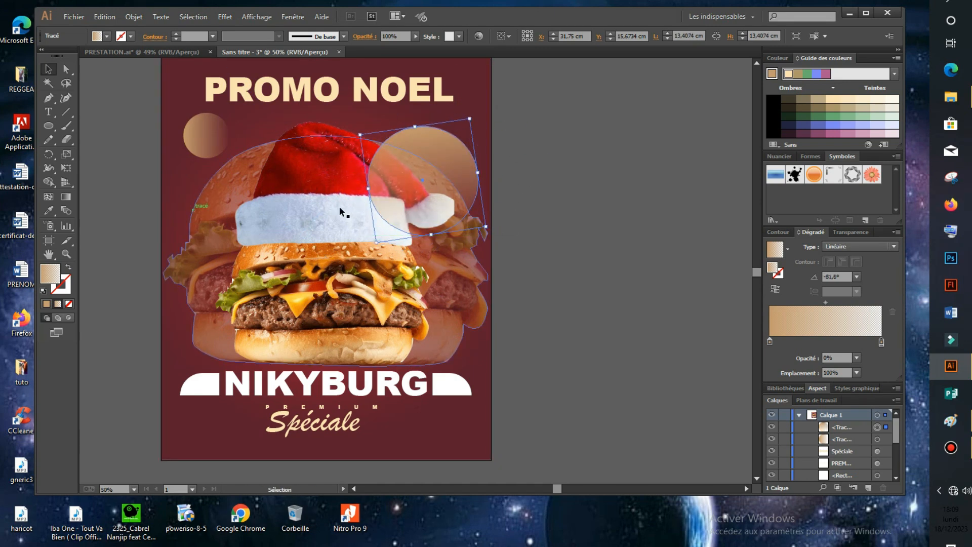
{"action": "left_click", "coordinate": [558, 192]}
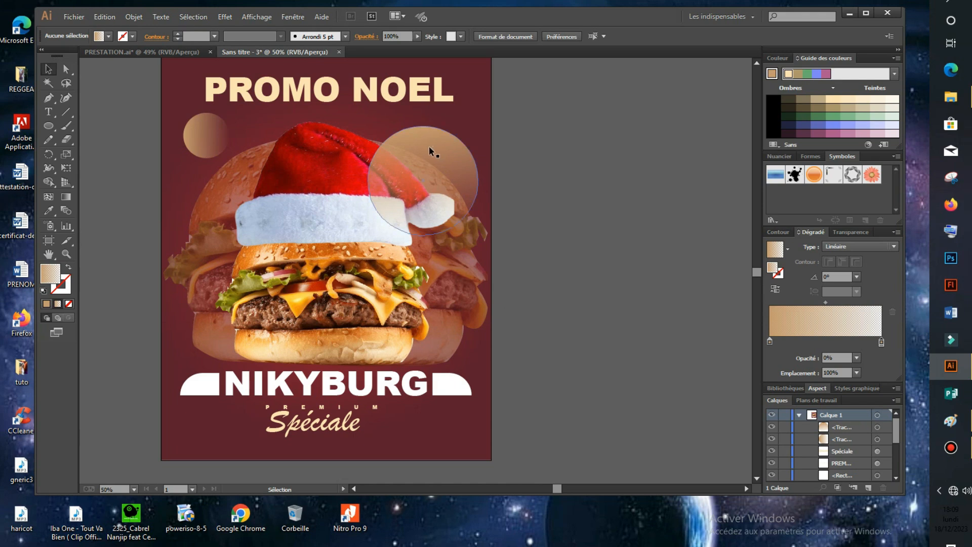
Copy the large gradient circle to the poster's lower-left corner and shrink the copy to about 2.2 cm in diameter.
{"action": "left_click_drag", "start_coordinate": [445, 165], "coordinate": [230, 390]}
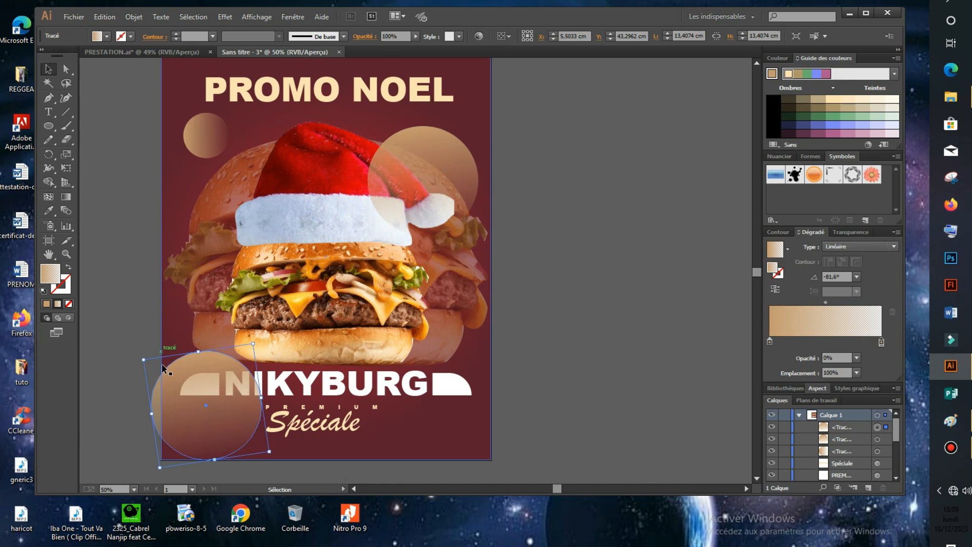
{"action": "left_click_drag", "start_coordinate": [144, 359], "coordinate": [179, 434]}
{"action": "left_click", "coordinate": [222, 422]}
{"action": "left_click", "coordinate": [220, 423]}
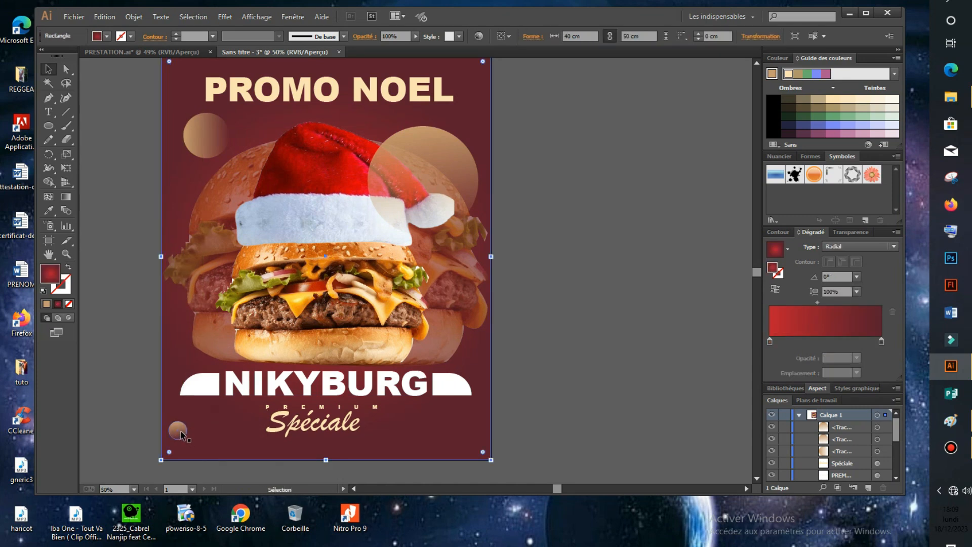
Duplicate the small lower-left circle up and to its right, enlarge the copy below the start of NIKYBURG, and deselect it.
{"action": "left_click", "coordinate": [181, 435]}
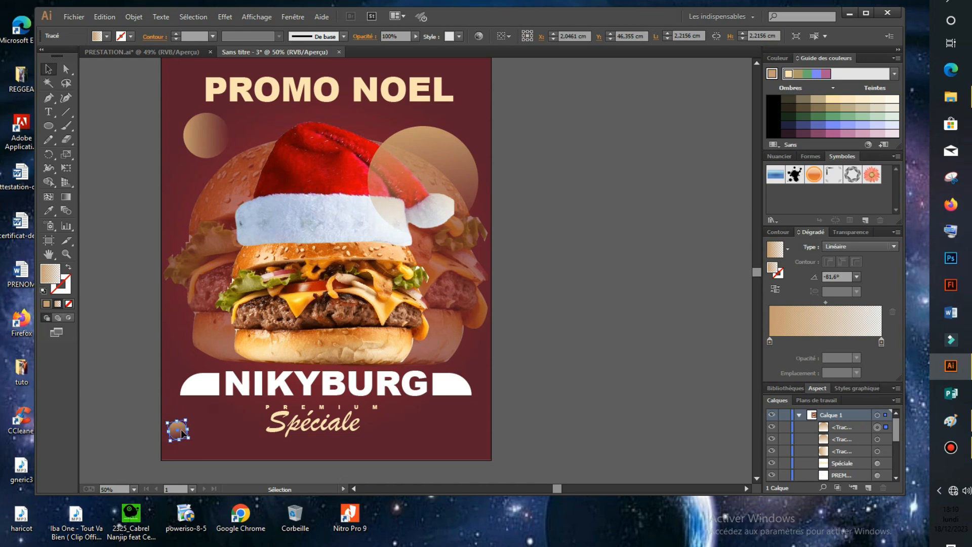
{"action": "left_click_drag", "start_coordinate": [184, 434], "coordinate": [226, 433]}
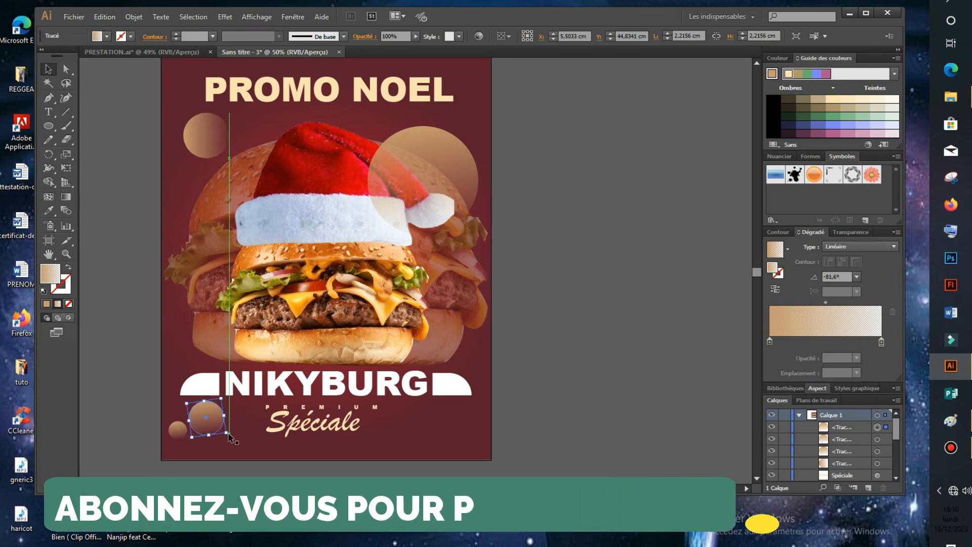
{"action": "left_click", "coordinate": [111, 357]}
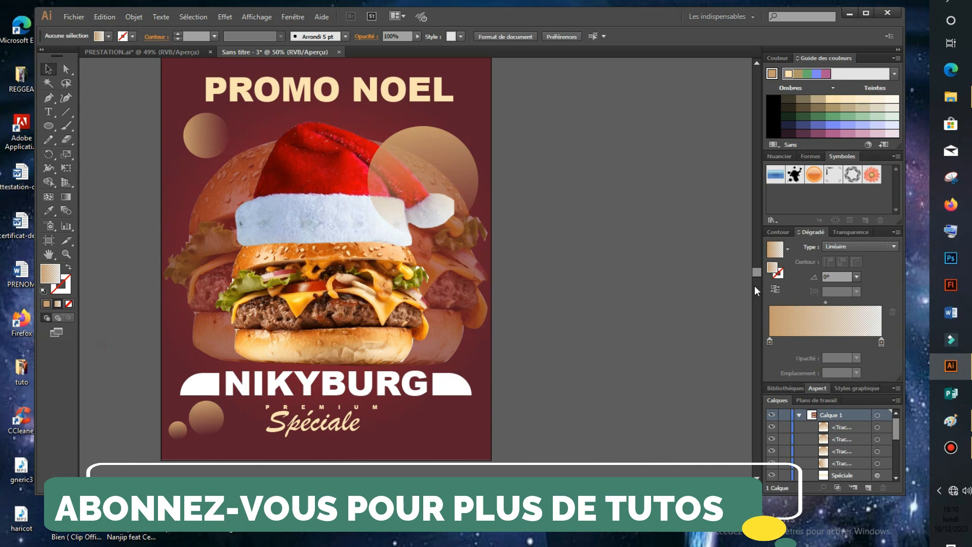
Draw an L-shaped corner path about 9.9 x 9.6 cm with the Pen tool around the poster's lower-right corner.
{"action": "scroll", "coordinate": [760, 269], "scroll_direction": "up", "scroll_amount": 3}
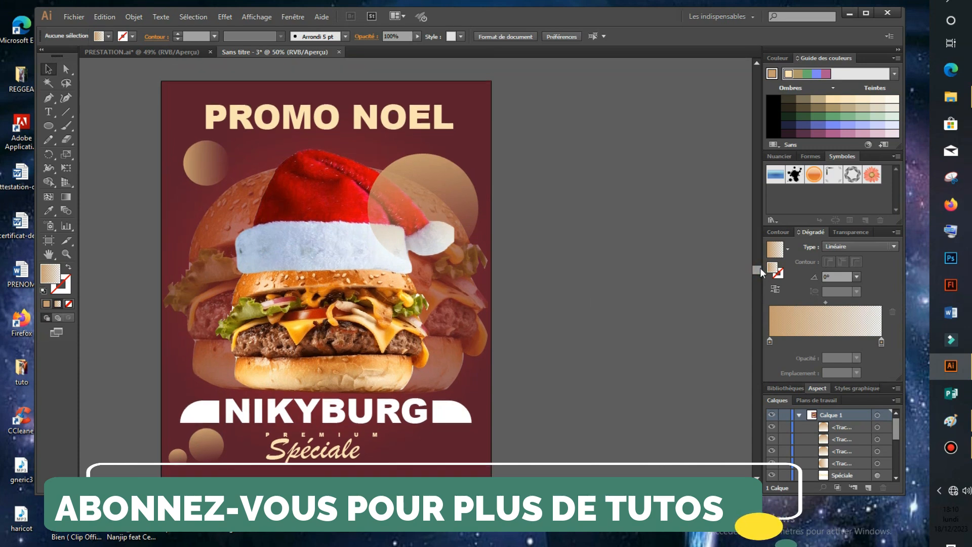
{"action": "left_click", "coordinate": [48, 98]}
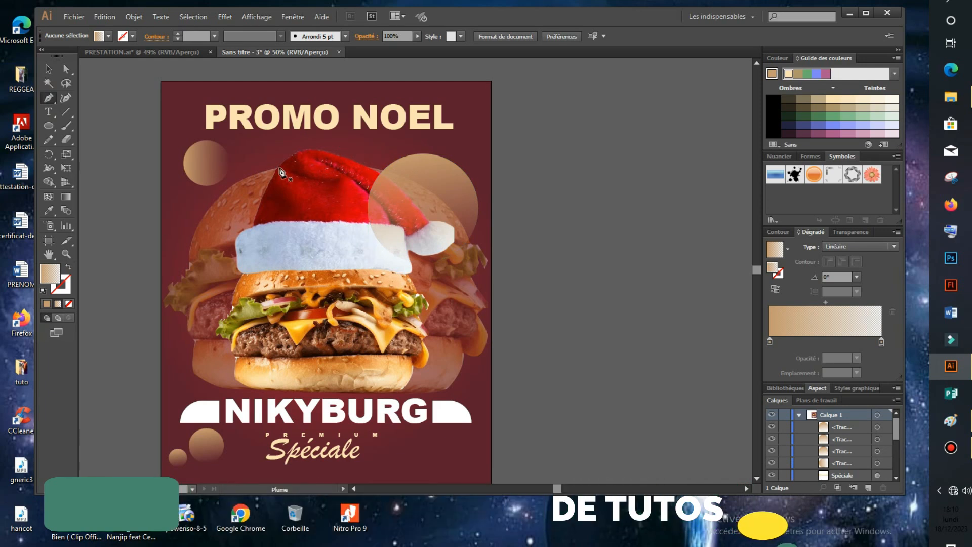
{"action": "left_click", "coordinate": [478, 379]}
{"action": "left_click", "coordinate": [479, 452]}
{"action": "left_click", "coordinate": [478, 458]}
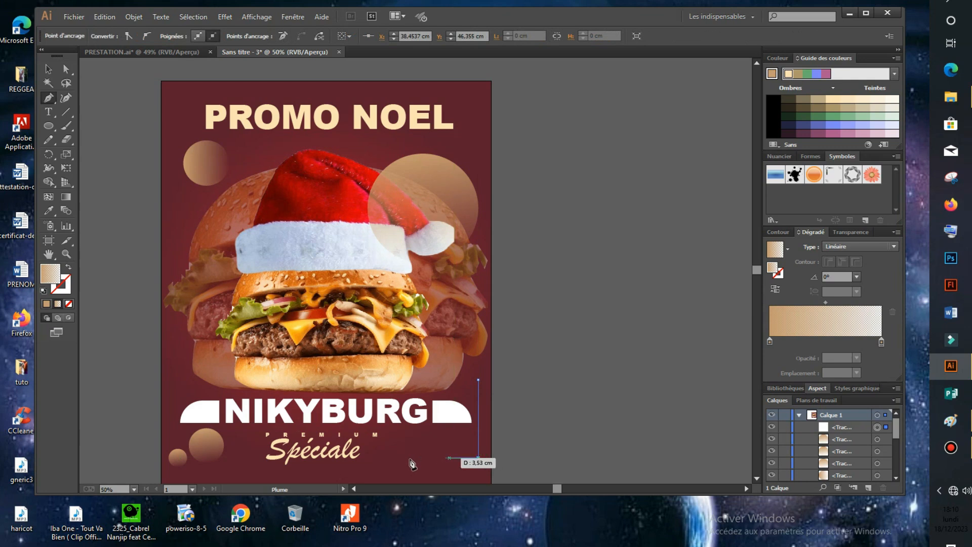
{"action": "left_click", "coordinate": [396, 458]}
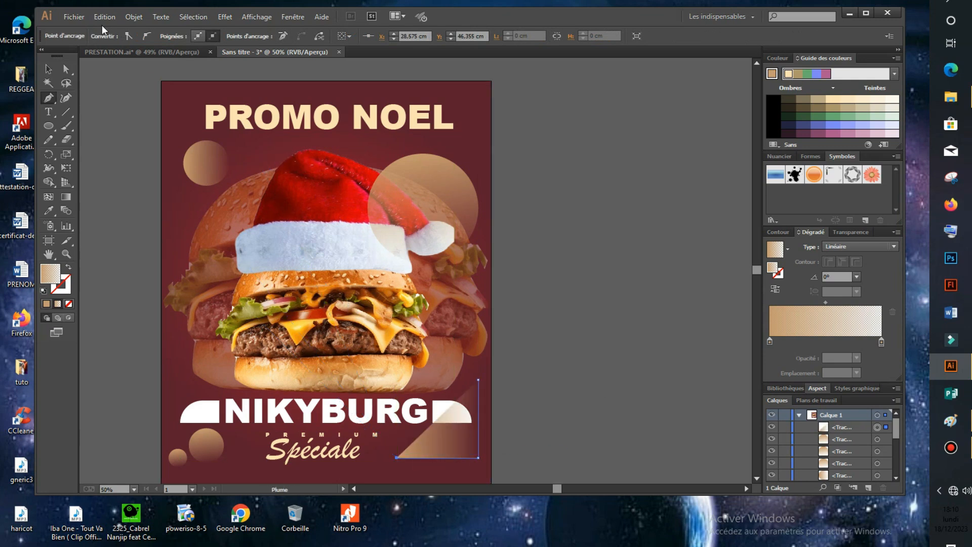
Give the lower-right corner path a white stroke 7 pt thick.
{"action": "left_click", "coordinate": [49, 70]}
{"action": "left_click", "coordinate": [460, 437]}
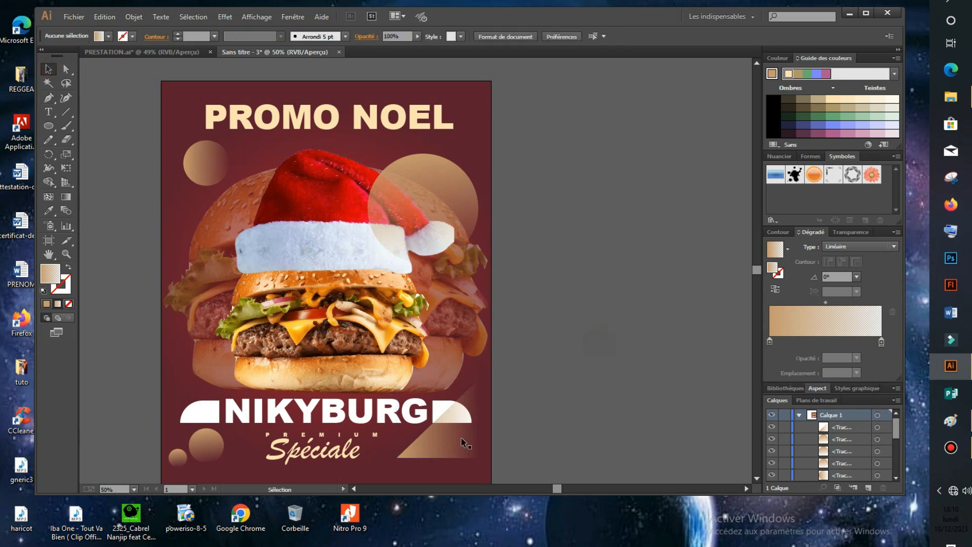
{"action": "left_click", "coordinate": [131, 37]}
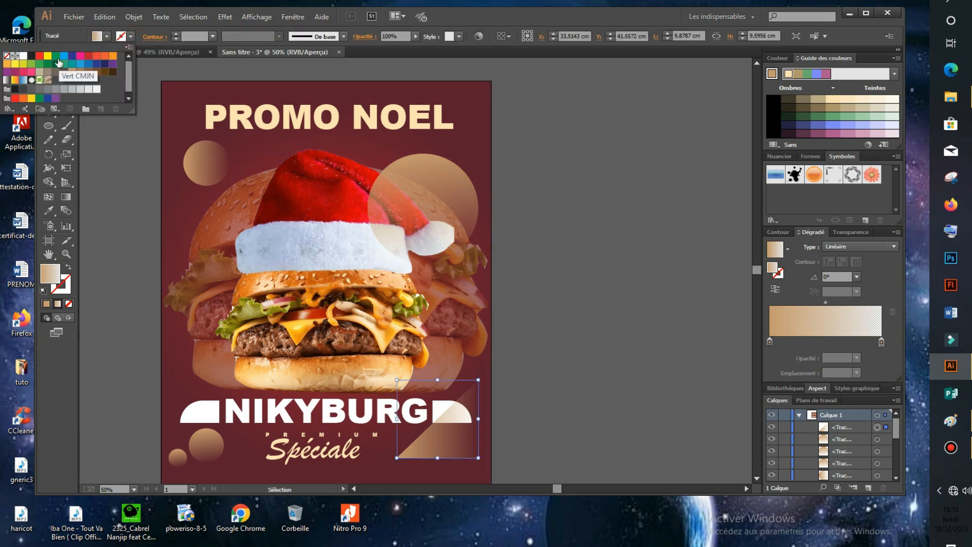
{"action": "left_click", "coordinate": [24, 56]}
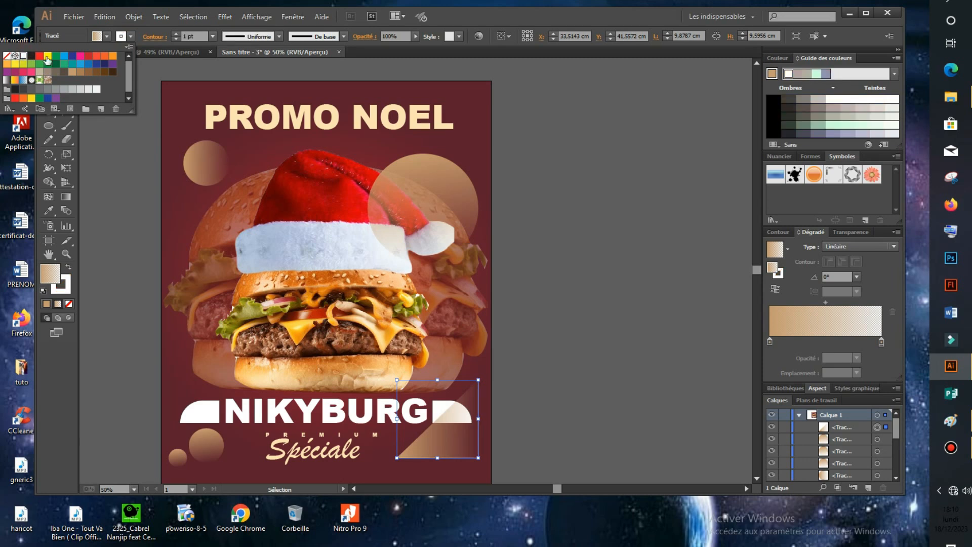
{"action": "left_click", "coordinate": [177, 35]}
{"action": "left_click", "coordinate": [177, 35]}
{"action": "left_click", "coordinate": [176, 35]}
{"action": "left_click", "coordinate": [177, 34]}
{"action": "left_click", "coordinate": [176, 34]}
Remove the gradient fill from the lower-right corner path and deselect it.
{"action": "left_click", "coordinate": [108, 37]}
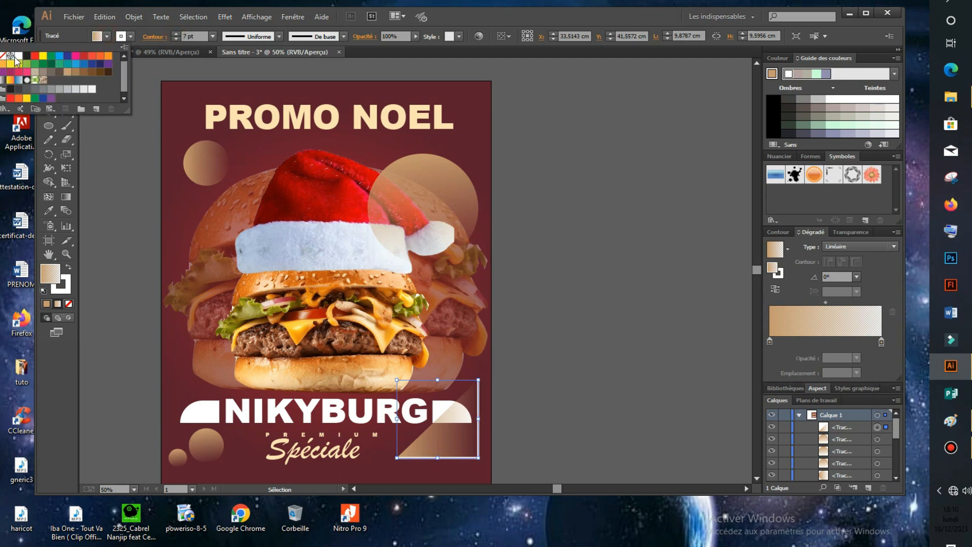
{"action": "left_click", "coordinate": [4, 56]}
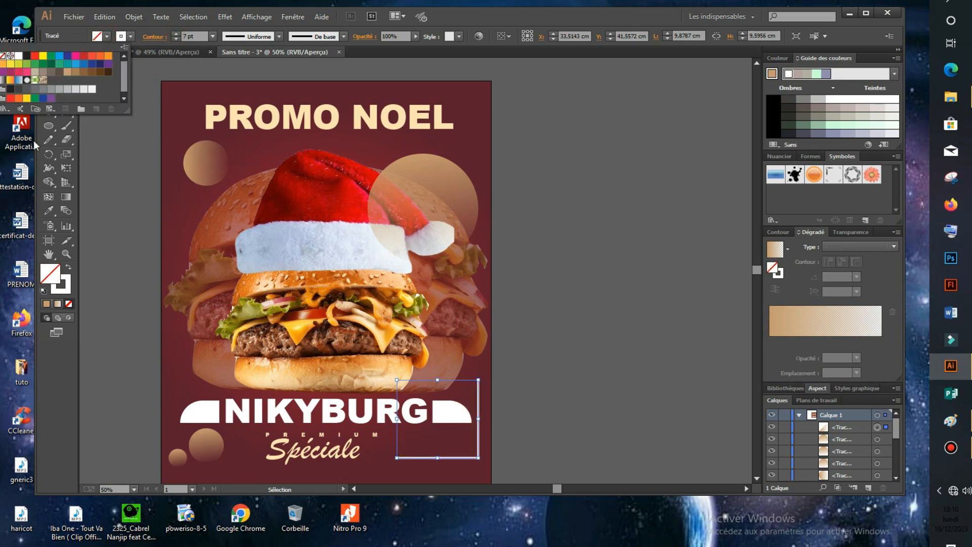
{"action": "left_click", "coordinate": [51, 122]}
{"action": "left_click", "coordinate": [607, 427]}
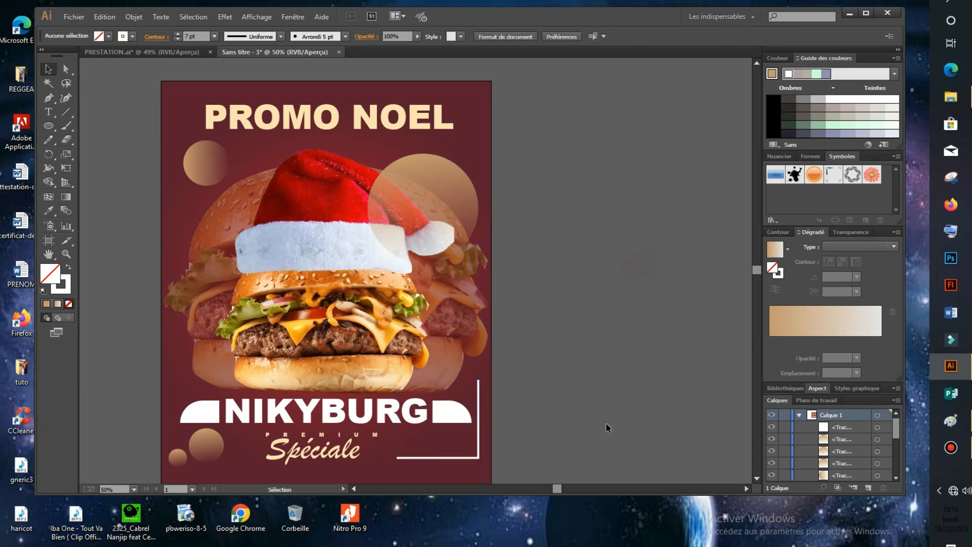
Nudge the white corner line outward, copy it to the poster's upper-left corner, rotate the copy 180° to frame the title, and deselect it.
{"action": "left_click", "coordinate": [478, 458]}
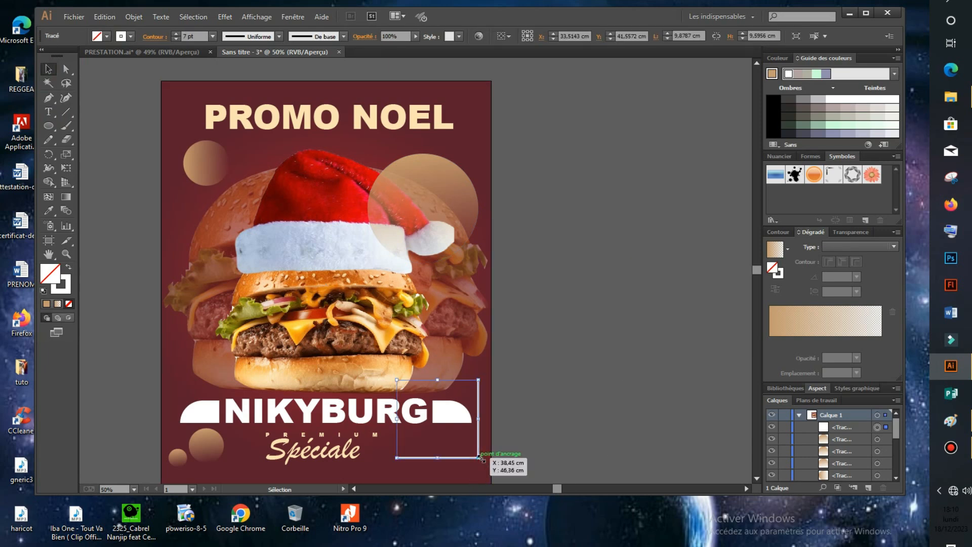
{"action": "left_click_drag", "start_coordinate": [483, 459], "coordinate": [255, 148]}
{"action": "left_click", "coordinate": [497, 464]}
{"action": "left_click_drag", "start_coordinate": [289, 84], "coordinate": [163, 177]}
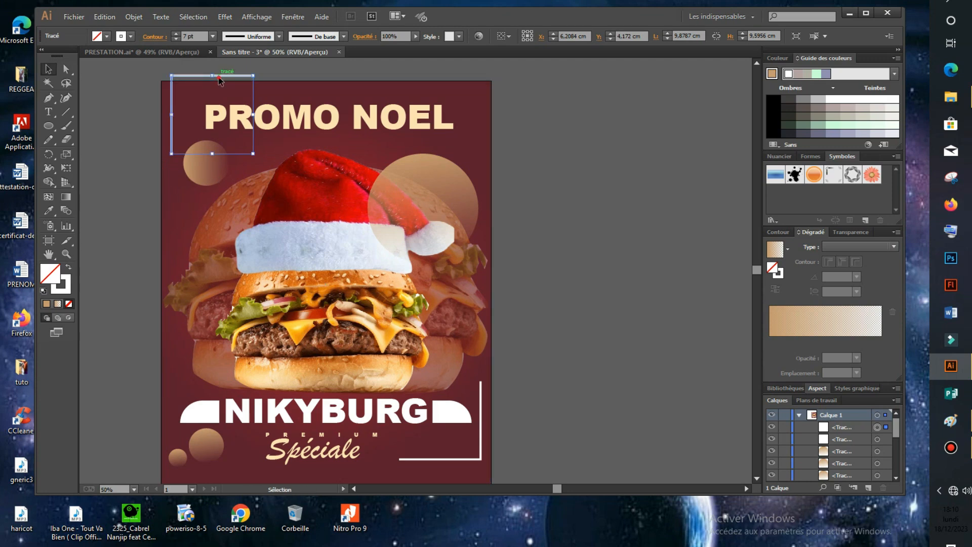
{"action": "left_click_drag", "start_coordinate": [219, 80], "coordinate": [210, 105]}
{"action": "left_click_drag", "start_coordinate": [215, 99], "coordinate": [226, 108]}
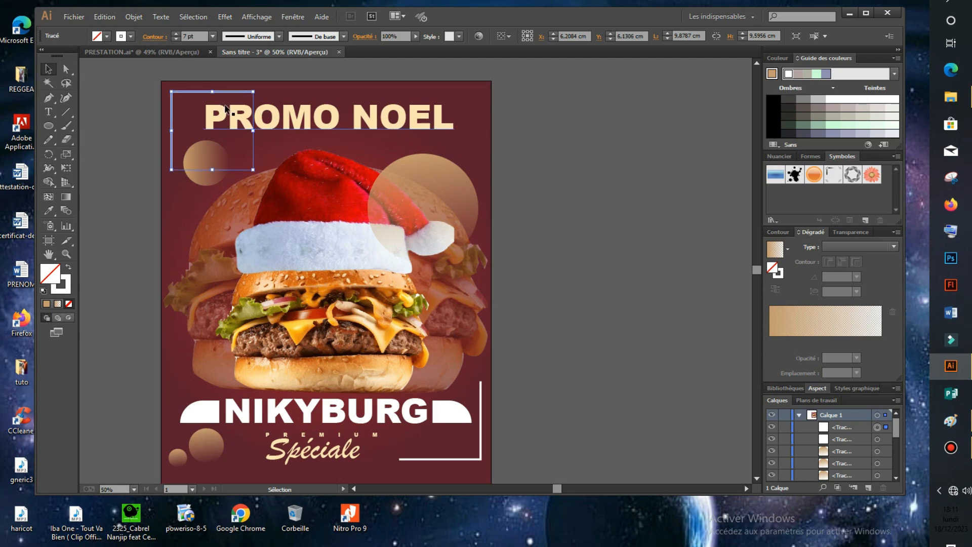
{"action": "left_click", "coordinate": [607, 281]}
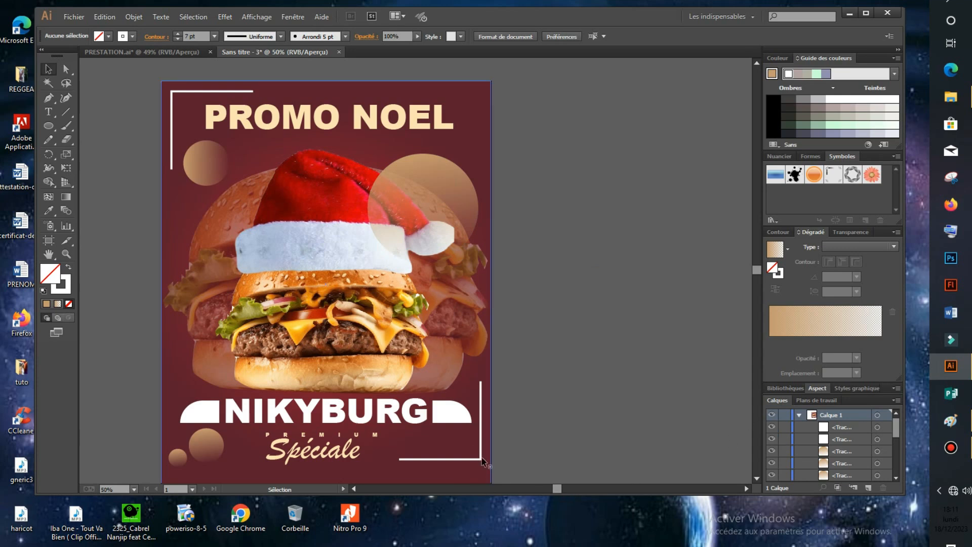
Nudge the lower-right white corner line down and outward until it sits close to the poster's corner, and deselect it.
{"action": "left_click", "coordinate": [479, 459]}
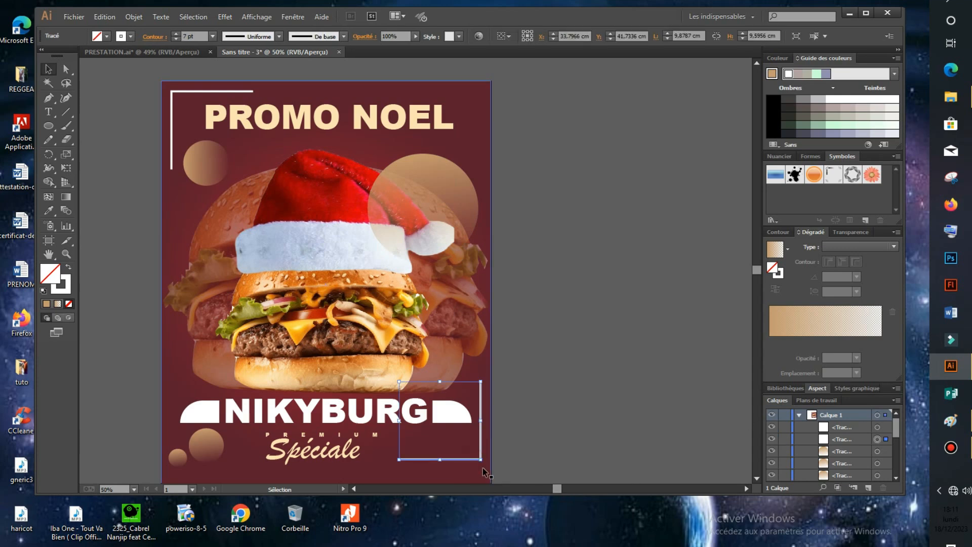
{"action": "key", "text": "Left"}
{"action": "key", "text": "Left"}
{"action": "key", "text": "Left"}
{"action": "key", "text": "Left"}
{"action": "key", "text": "Left"}
{"action": "key", "text": "Left"}
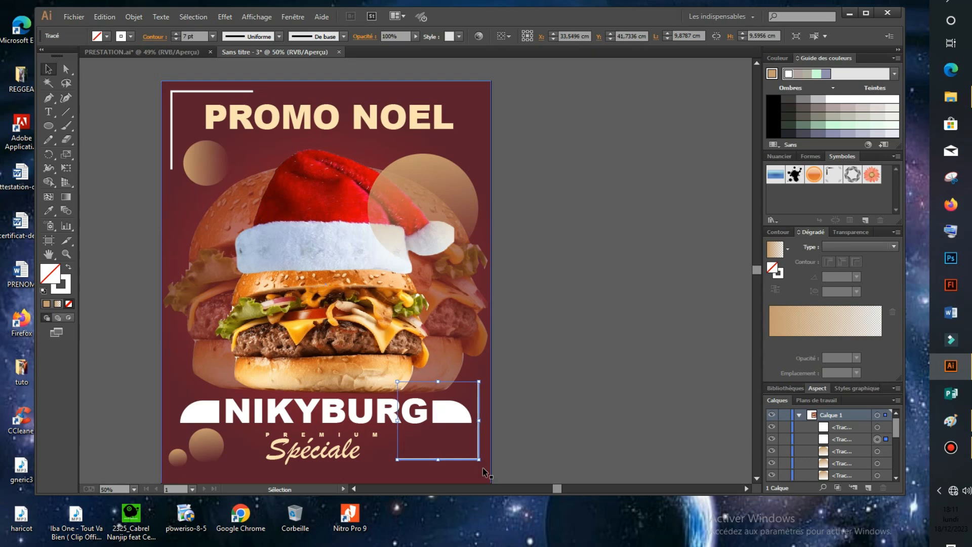
{"action": "key", "text": "Right"}
{"action": "key", "text": "Right"}
{"action": "key", "text": "Right"}
{"action": "key", "text": "Right"}
{"action": "key", "text": "Right"}
{"action": "key", "text": "Right"}
{"action": "key", "text": "Right"}
{"action": "key", "text": "Right"}
{"action": "key", "text": "Right"}
{"action": "key", "text": "Down"}
{"action": "key", "text": "Down"}
{"action": "key", "text": "Down"}
{"action": "key", "text": "Down"}
{"action": "key", "text": "Down"}
{"action": "key", "text": "Down"}
{"action": "key", "text": "Down"}
{"action": "key", "text": "Down"}
{"action": "key", "text": "Down"}
{"action": "key", "text": "Down"}
{"action": "key", "text": "Down"}
{"action": "key", "text": "Down"}
{"action": "key", "text": "Down"}
{"action": "key", "text": "Down"}
{"action": "key", "text": "Down"}
{"action": "key", "text": "Down"}
{"action": "key", "text": "Down"}
{"action": "key", "text": "Down"}
{"action": "key", "text": "Down"}
{"action": "key", "text": "Down"}
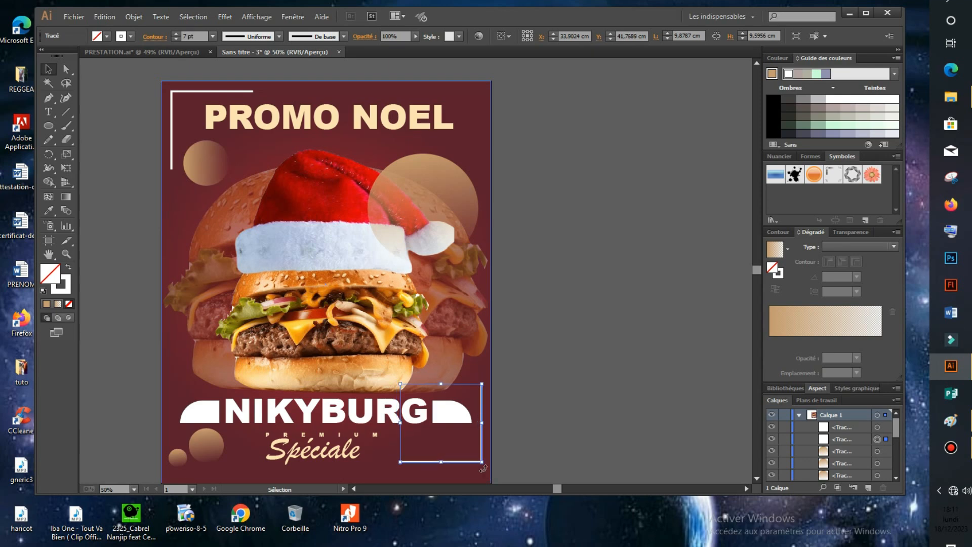
{"action": "key", "text": "Down"}
{"action": "key", "text": "Down"}
{"action": "key", "text": "Down"}
{"action": "key", "text": "Down"}
{"action": "key", "text": "Down"}
{"action": "key", "text": "Down"}
{"action": "key", "text": "Down"}
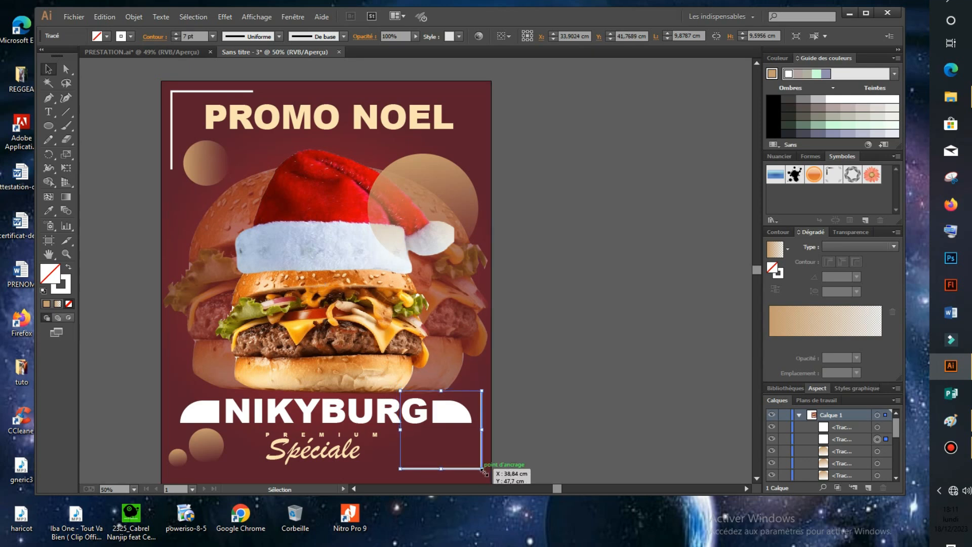
{"action": "key", "text": "Right"}
{"action": "key", "text": "Right"}
{"action": "key", "text": "Right"}
{"action": "key", "text": "Right"}
{"action": "key", "text": "Right"}
{"action": "key", "text": "Right"}
{"action": "key", "text": "Right"}
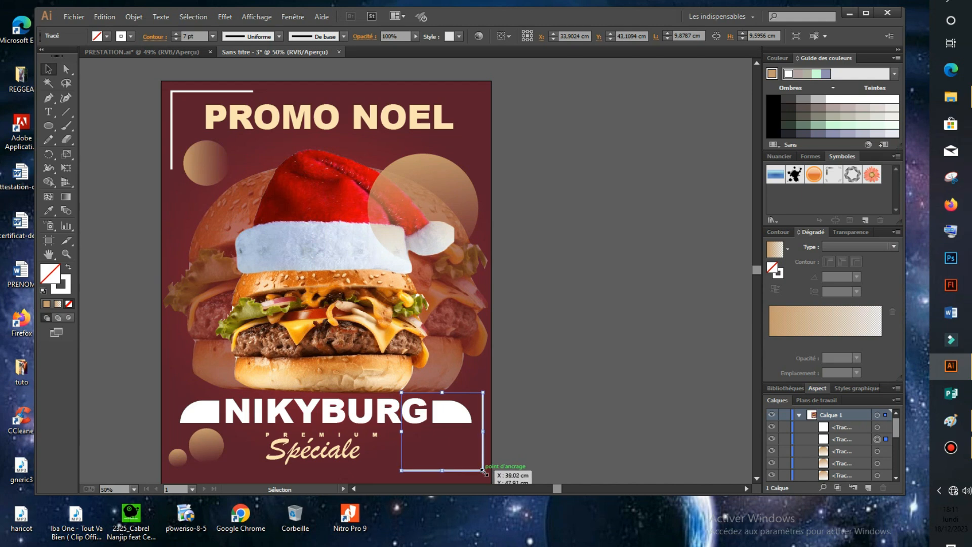
{"action": "key", "text": "Down"}
{"action": "key", "text": "Down"}
{"action": "key", "text": "Down"}
{"action": "key", "text": "Down"}
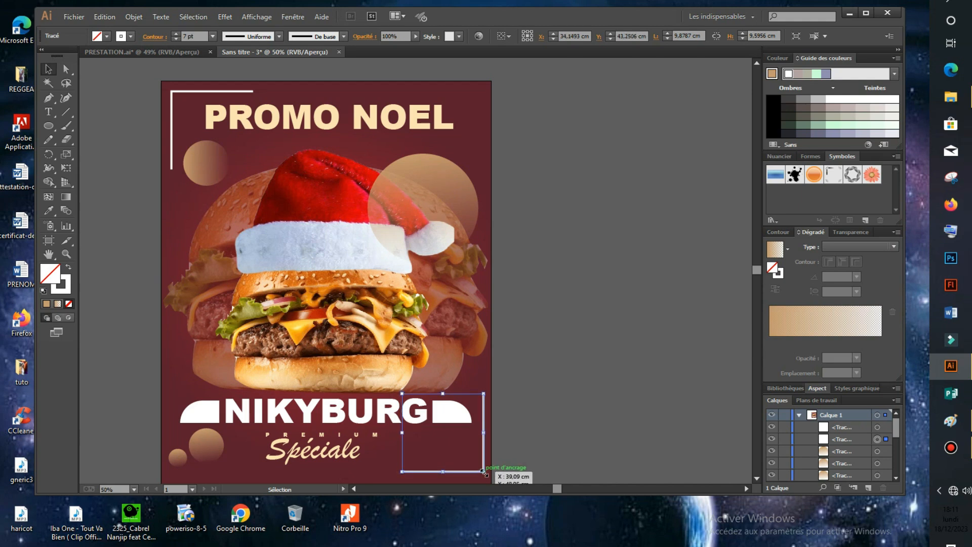
{"action": "key", "text": "Down"}
{"action": "key", "text": "Down"}
{"action": "key", "text": "Down"}
{"action": "key", "text": "Down"}
{"action": "key", "text": "Down"}
{"action": "key", "text": "Down"}
{"action": "key", "text": "Down"}
{"action": "key", "text": "Down"}
{"action": "key", "text": "Down"}
{"action": "key", "text": "Down"}
{"action": "key", "text": "Down"}
{"action": "key", "text": "Down"}
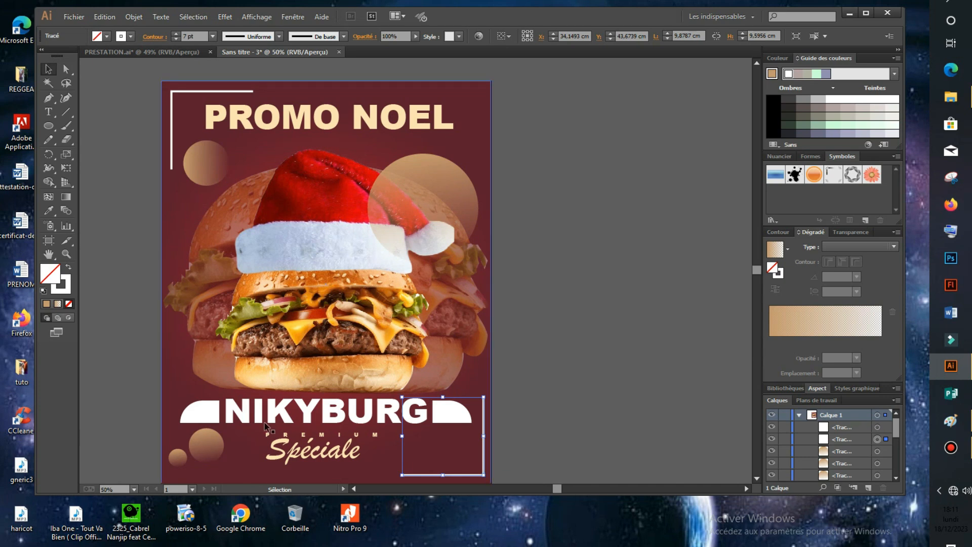
{"action": "left_click", "coordinate": [566, 136]}
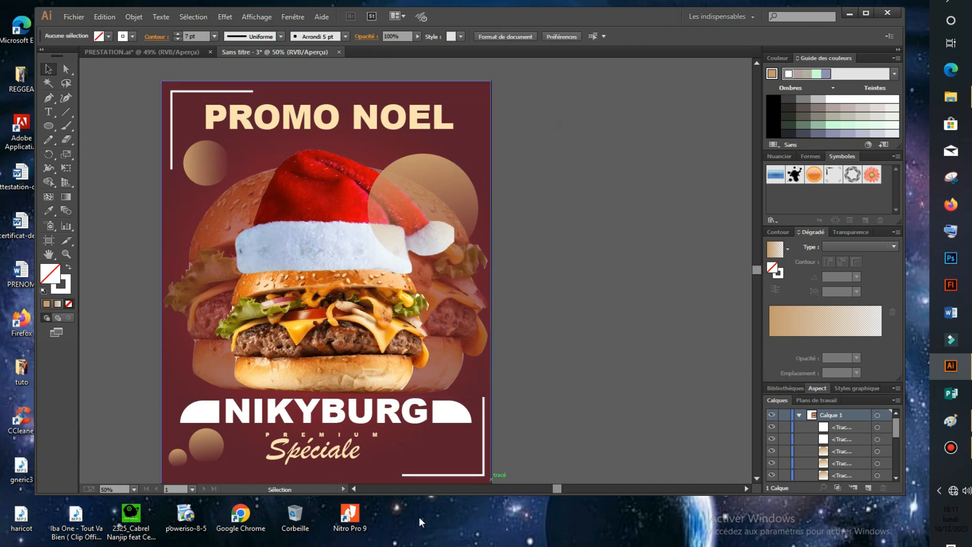
Draw a rectangle about 11.3 x 1.5 cm beside the Spéciale text and give it the large circle's gradient fill.
{"action": "left_click", "coordinate": [349, 456]}
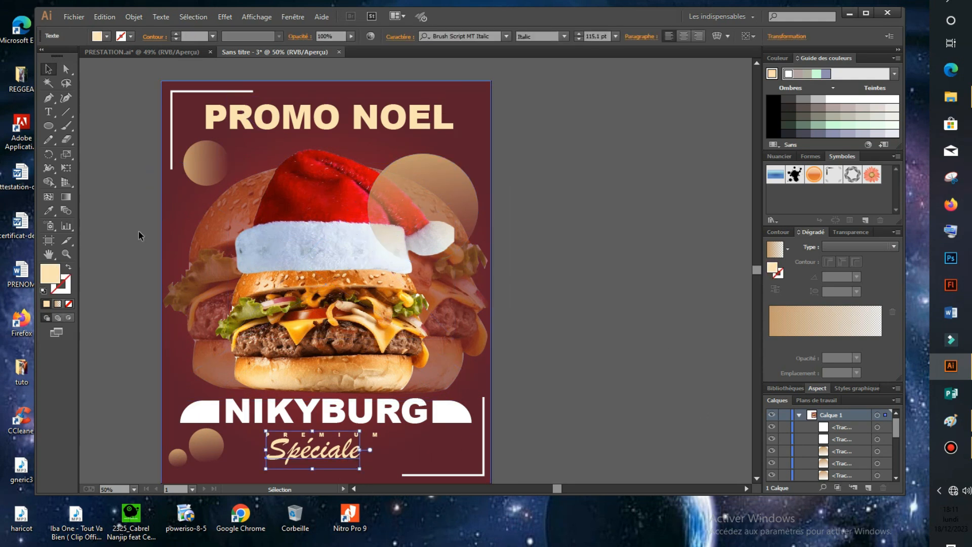
{"action": "left_click_drag", "start_coordinate": [55, 128], "coordinate": [100, 126]}
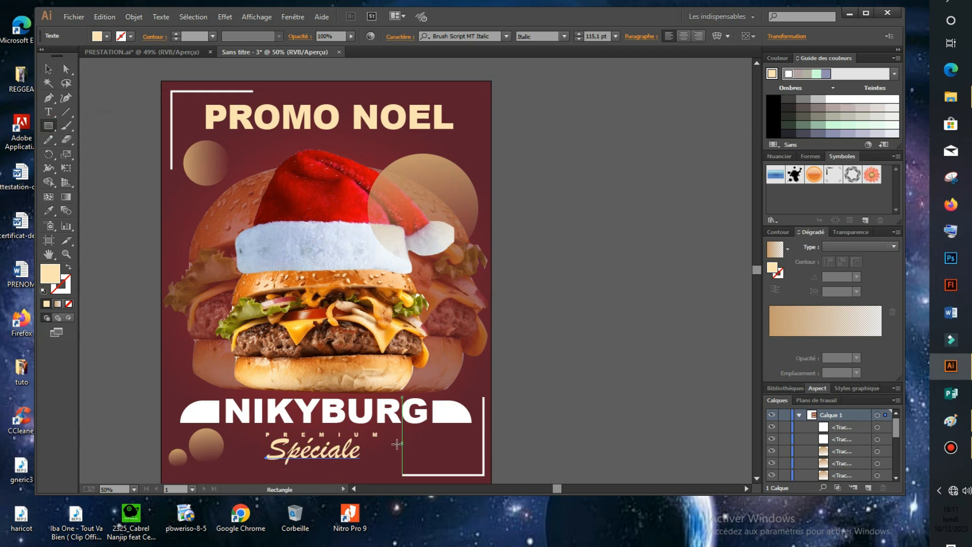
{"action": "left_click_drag", "start_coordinate": [385, 446], "coordinate": [480, 457]}
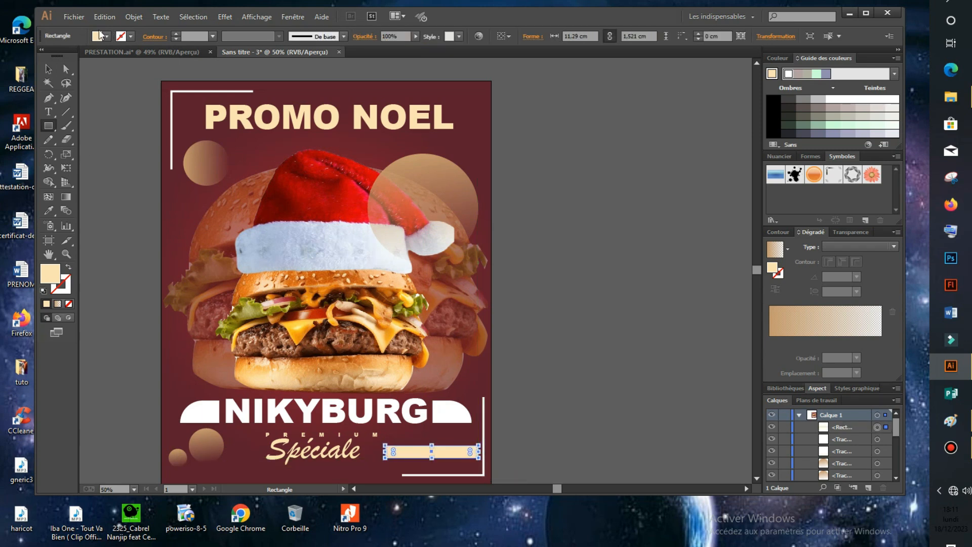
{"action": "left_click", "coordinate": [49, 210]}
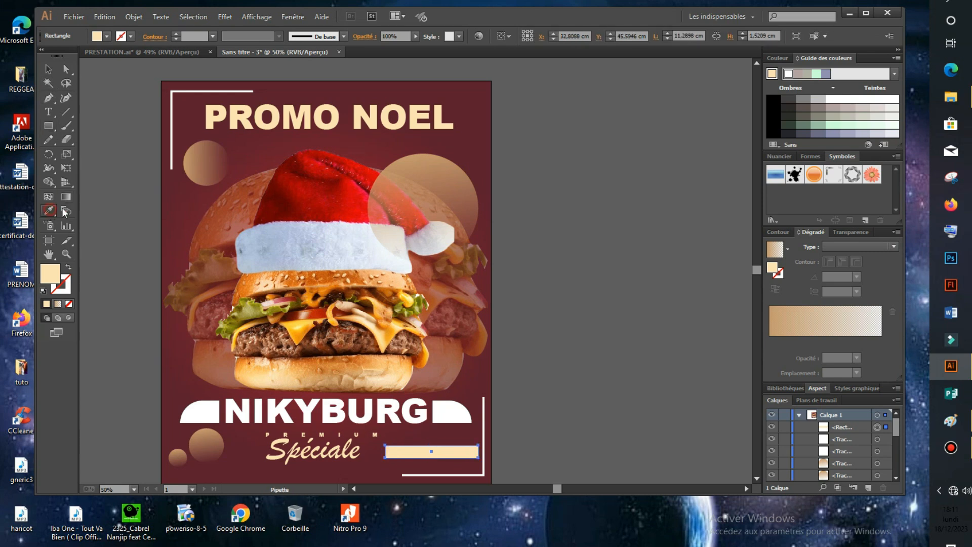
{"action": "left_click", "coordinate": [459, 177]}
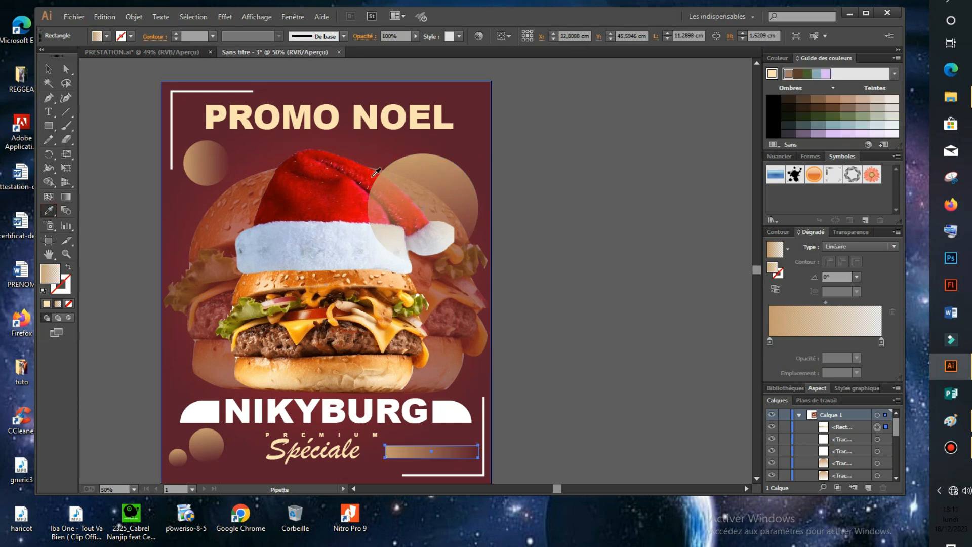
{"action": "left_click", "coordinate": [49, 69]}
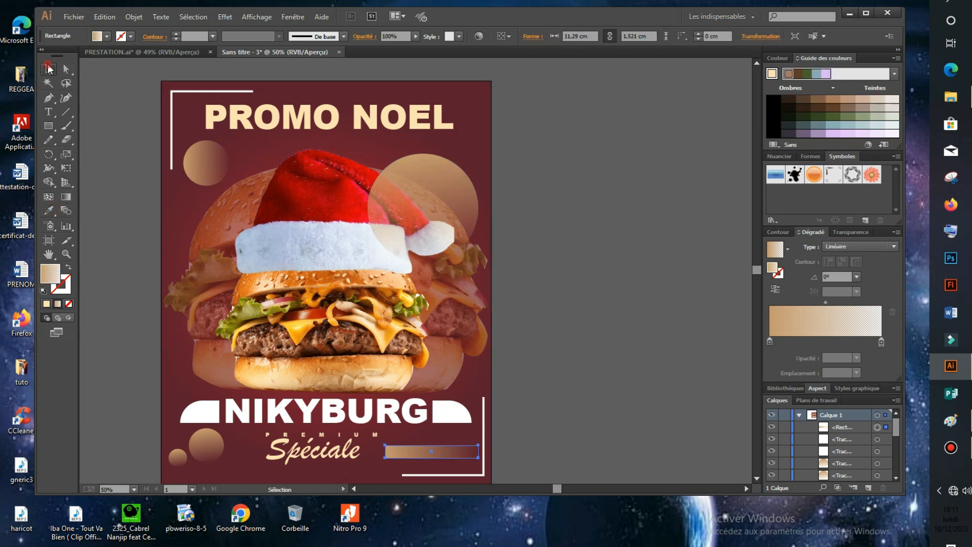
{"action": "left_click", "coordinate": [566, 389]}
Shift the small rectangle's gradient midpoint to about 23.5% so it fades sooner, and deselect it.
{"action": "left_click", "coordinate": [469, 454]}
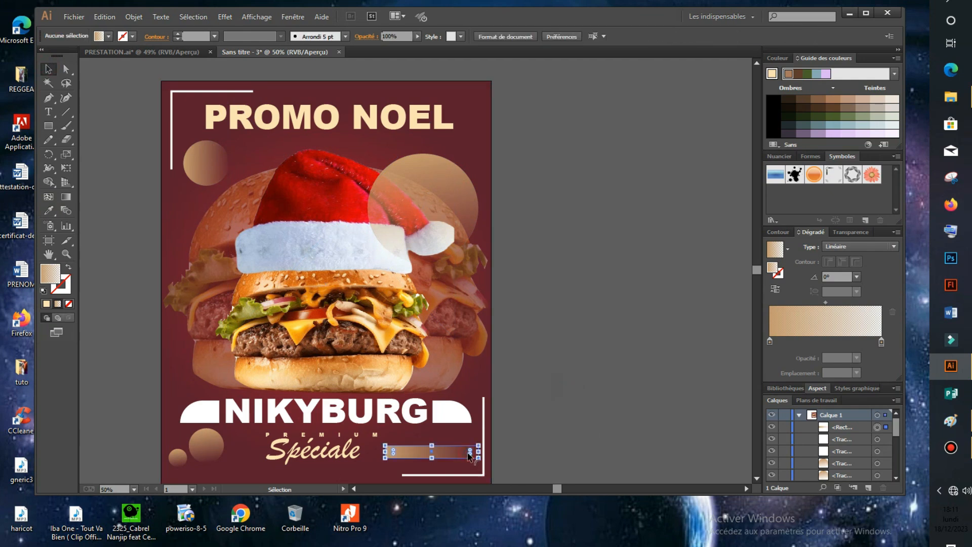
{"action": "left_click", "coordinate": [826, 303]}
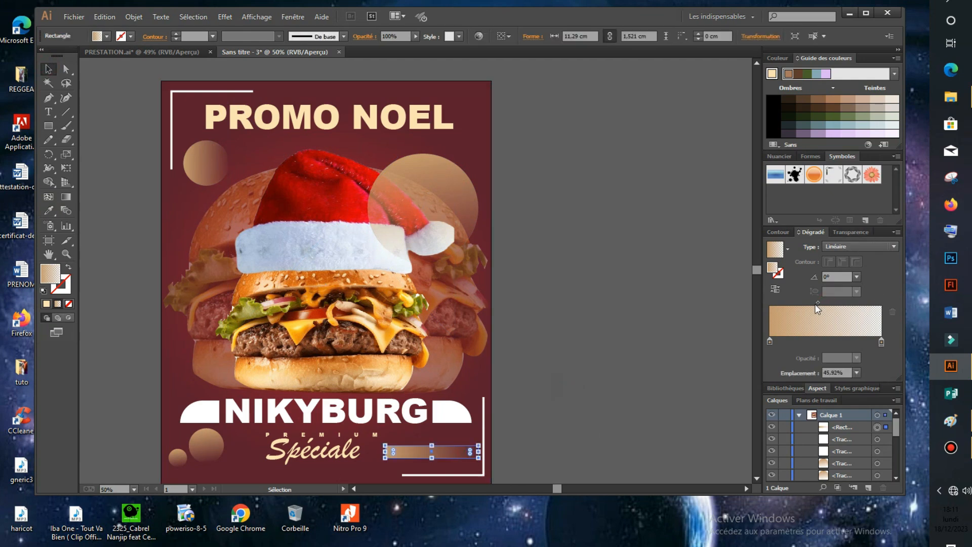
{"action": "left_click_drag", "start_coordinate": [797, 305], "coordinate": [794, 307]}
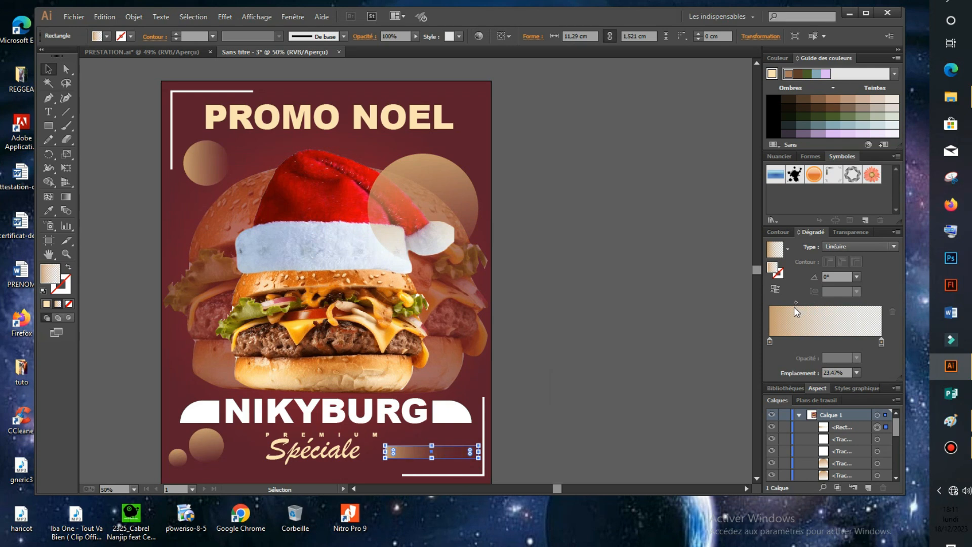
{"action": "left_click", "coordinate": [570, 414]}
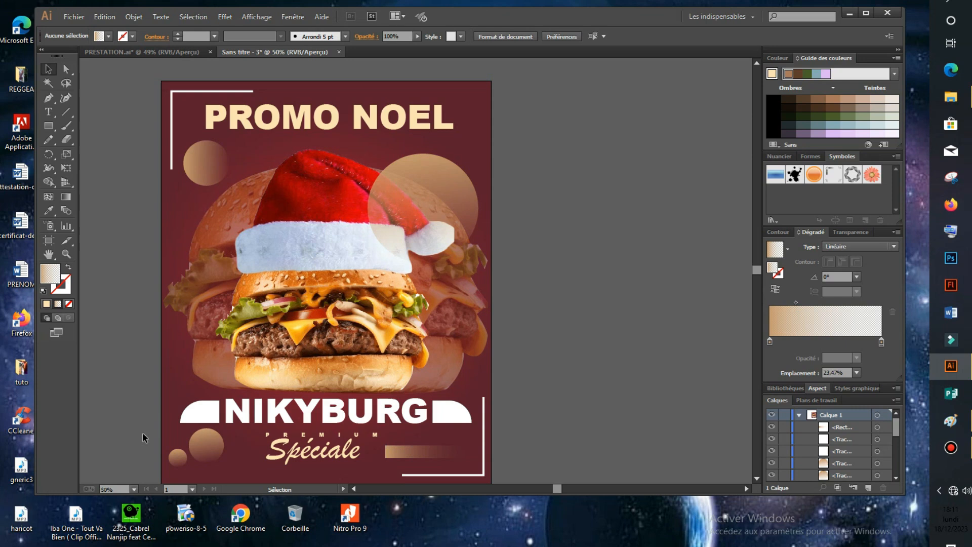
Add the letter R as text beside the poster and set its font to Calibri Light.
{"action": "left_click", "coordinate": [49, 113]}
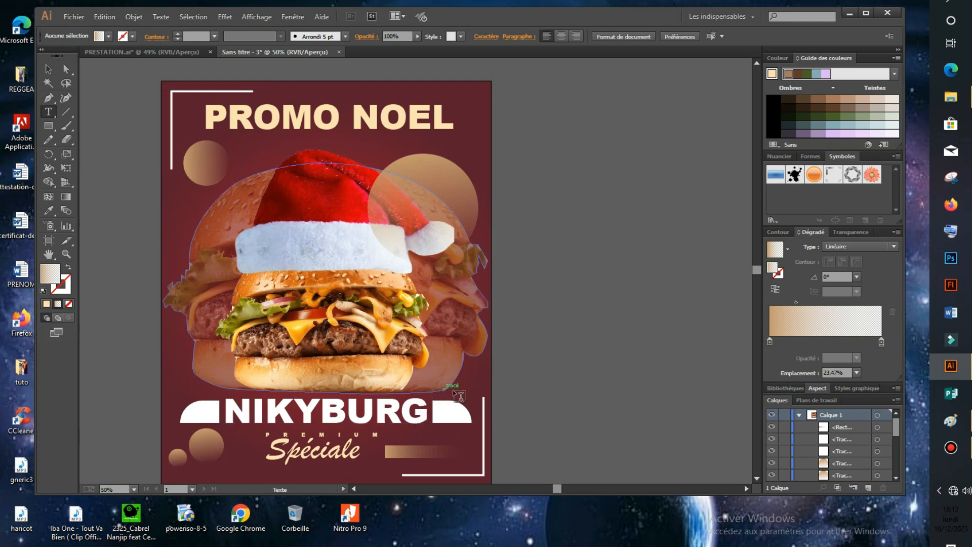
{"action": "left_click", "coordinate": [527, 389]}
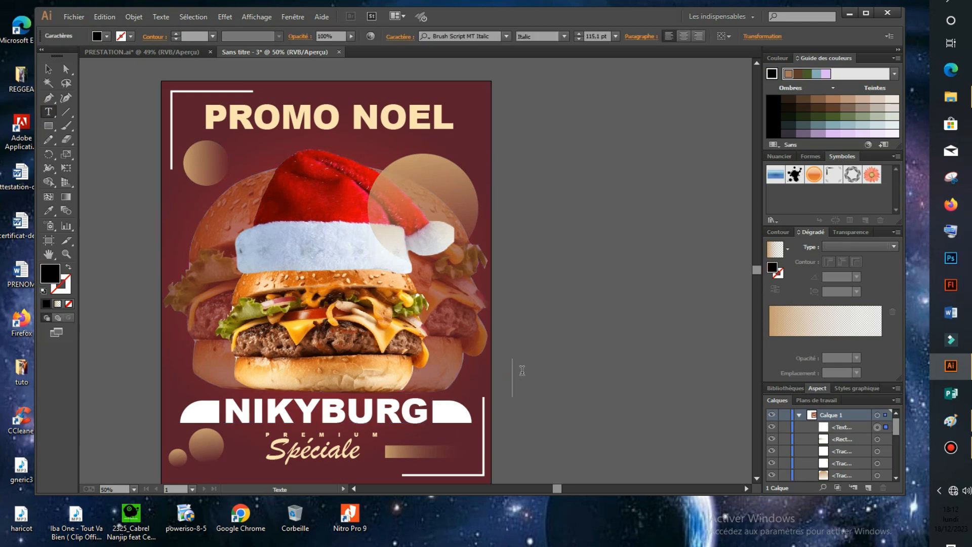
{"action": "type", "text": "R"}
{"action": "key", "text": "ctrl+a"}
{"action": "left_click", "coordinate": [485, 37]}
{"action": "type", "text": "calib"}
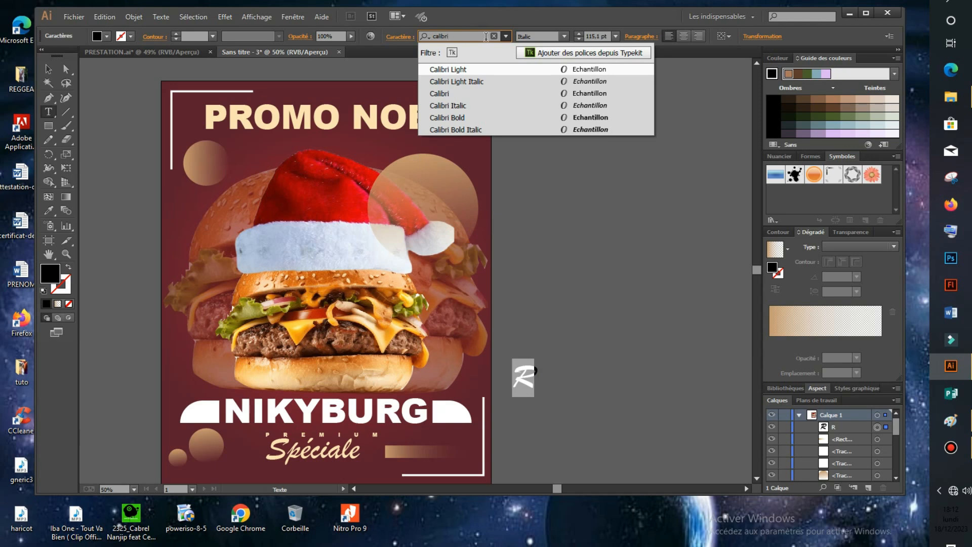
{"action": "left_click", "coordinate": [580, 71]}
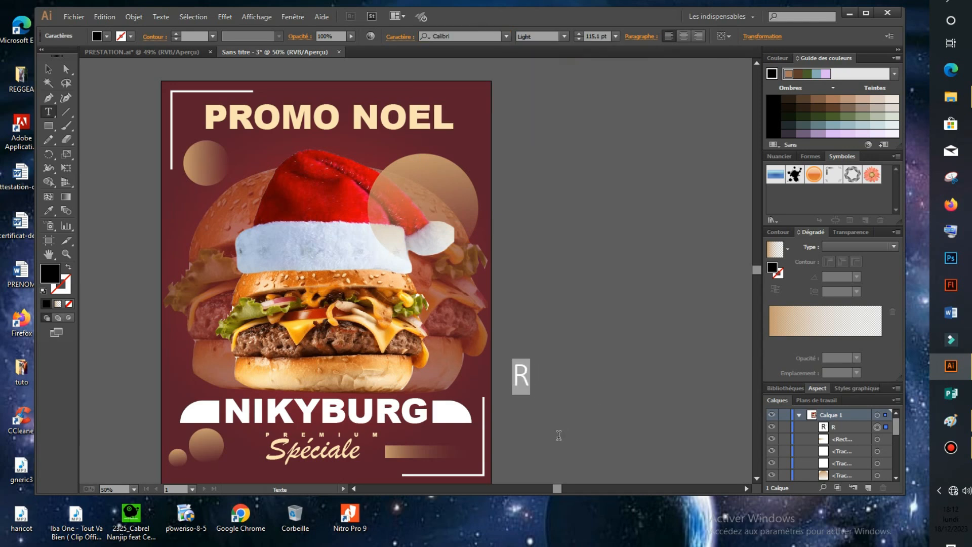
{"action": "left_click", "coordinate": [532, 379]}
Draw a circle about 4 cm in diameter around the R, with no fill and a white stroke, and deselect it.
{"action": "left_click_drag", "start_coordinate": [49, 125], "coordinate": [83, 151]}
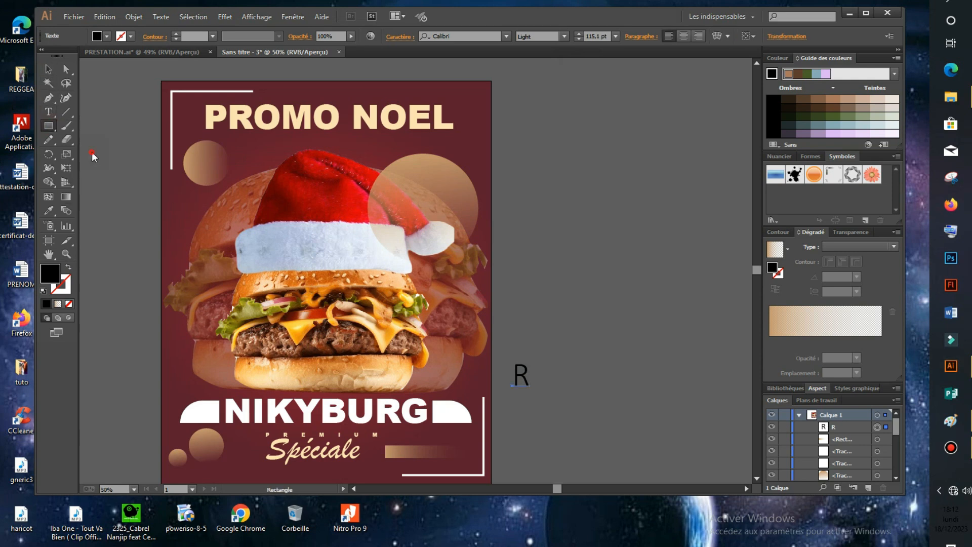
{"action": "mouse_move", "coordinate": [521, 376]}
{"action": "left_mouse_down"}
{"action": "mouse_move", "coordinate": [538, 400]}
{"action": "mouse_move", "coordinate": [530, 392]}
{"action": "left_mouse_up"}
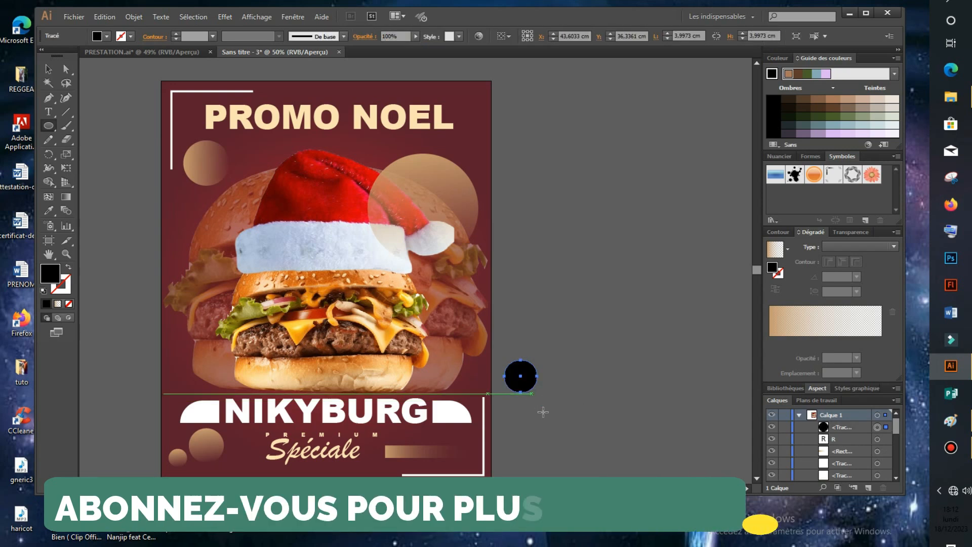
{"action": "left_click", "coordinate": [107, 36]}
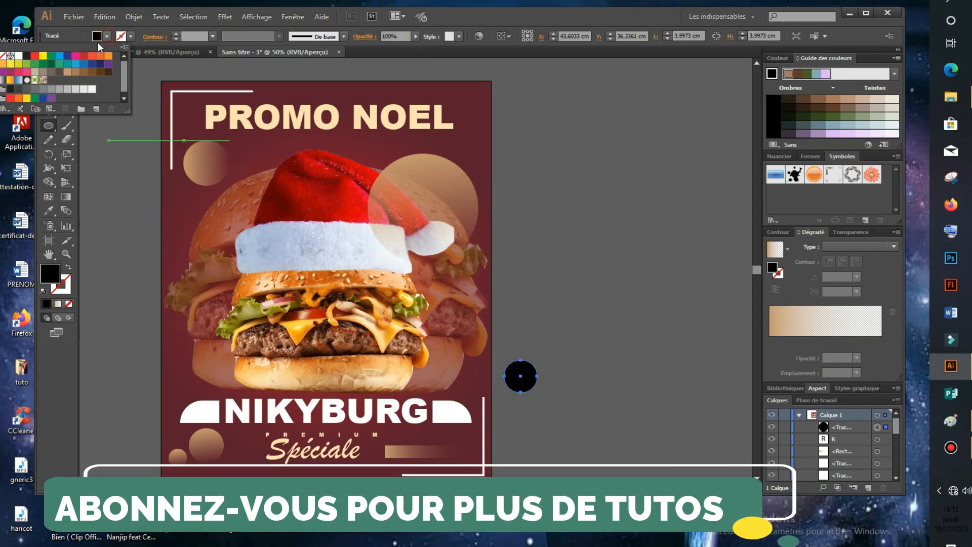
{"action": "left_click", "coordinate": [3, 57]}
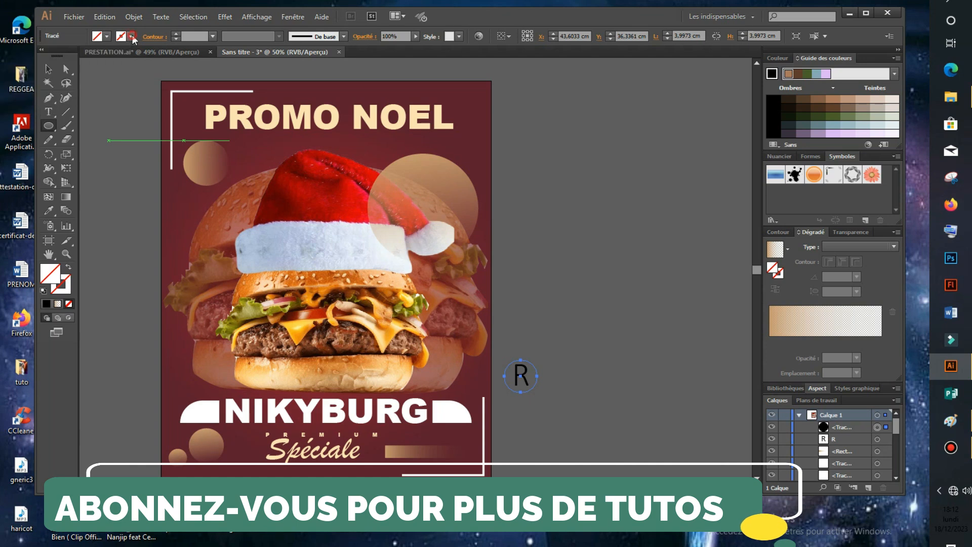
{"action": "left_click", "coordinate": [132, 37]}
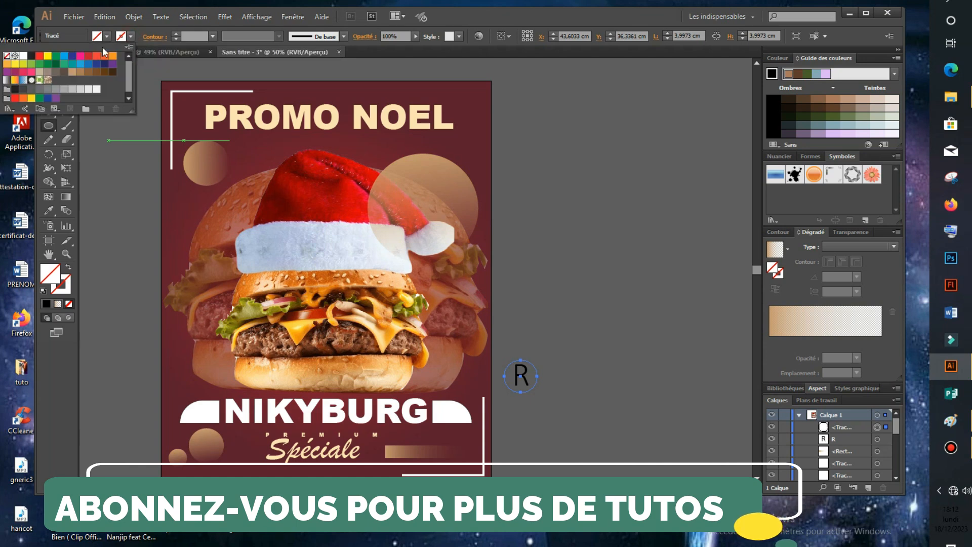
{"action": "left_click", "coordinate": [25, 57]}
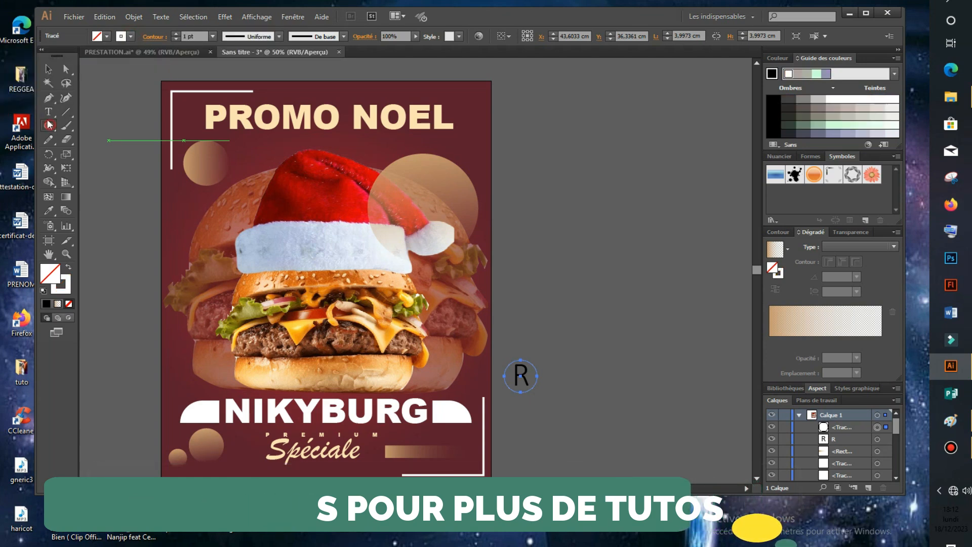
{"action": "left_click", "coordinate": [47, 69]}
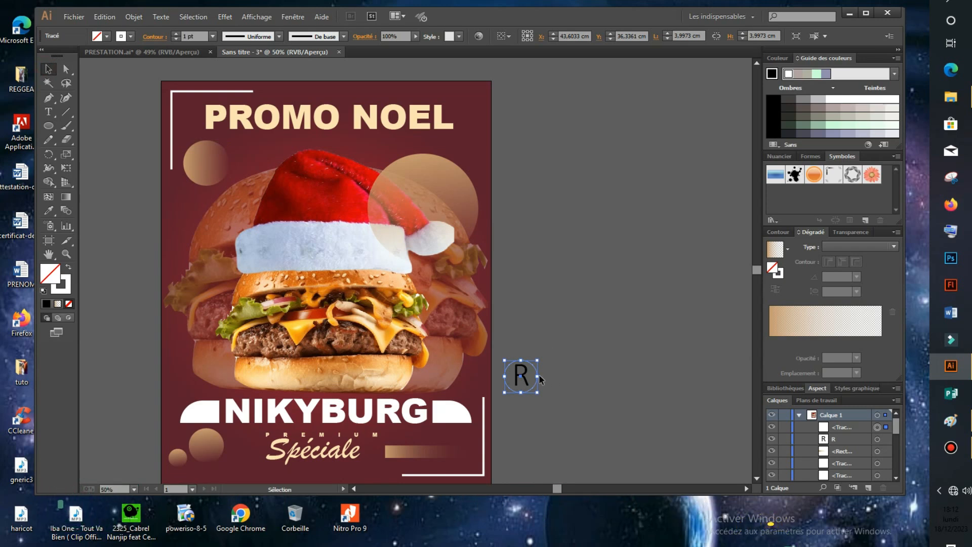
{"action": "left_click", "coordinate": [641, 329]}
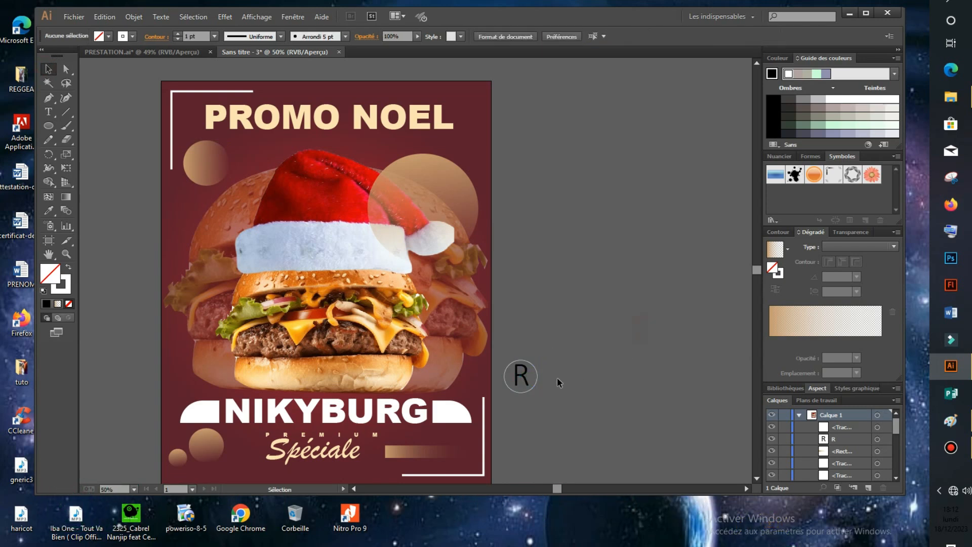
Fill the letter R inside the circle with white and deselect it.
{"action": "left_click", "coordinate": [516, 375]}
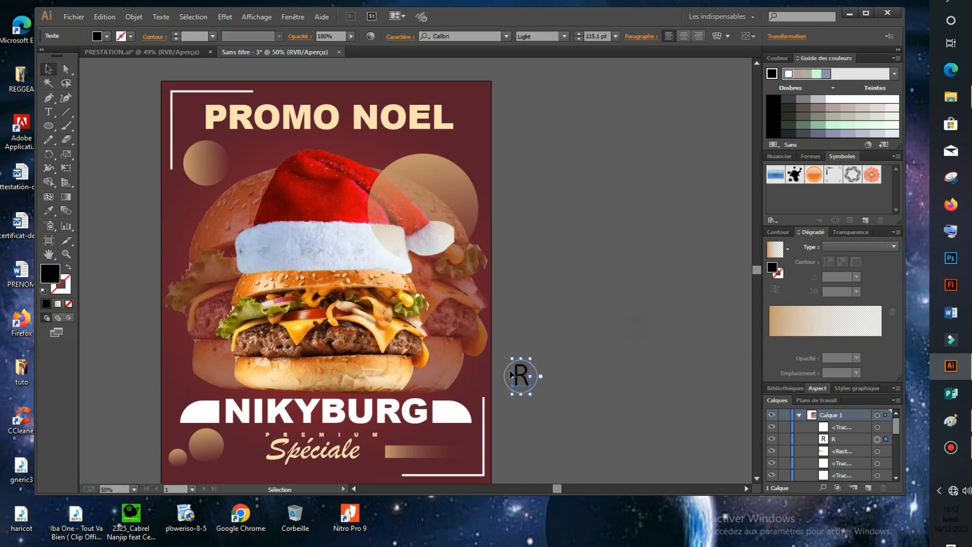
{"action": "left_click", "coordinate": [107, 37]}
{"action": "left_click", "coordinate": [18, 56]}
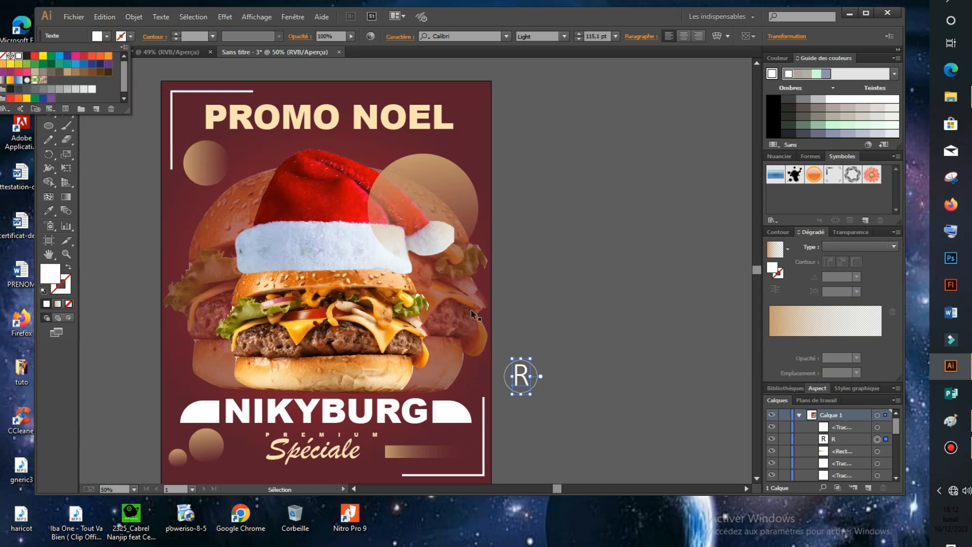
{"action": "left_click", "coordinate": [565, 347]}
{"action": "left_click", "coordinate": [563, 350]}
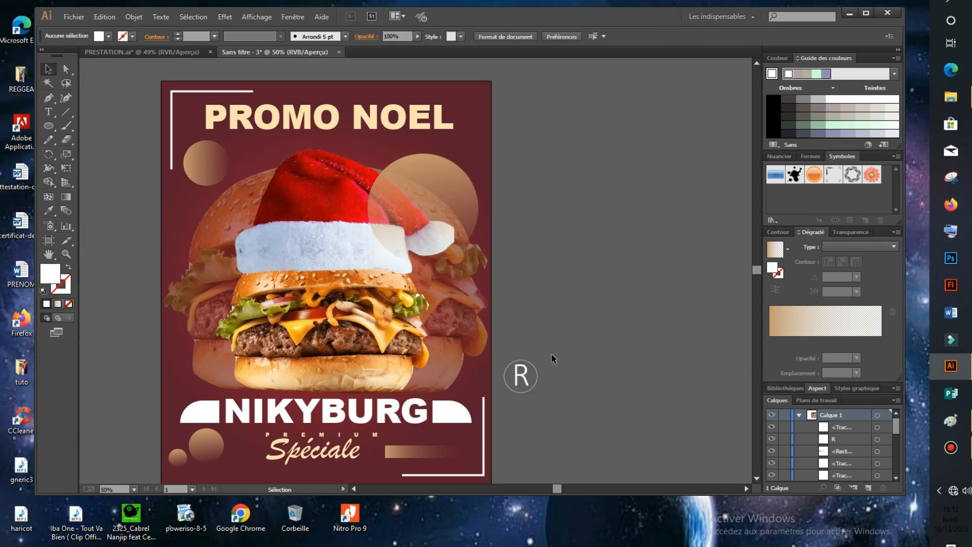
Group the white circle and the letter R beside the poster into one object.
{"action": "left_click", "coordinate": [536, 377]}
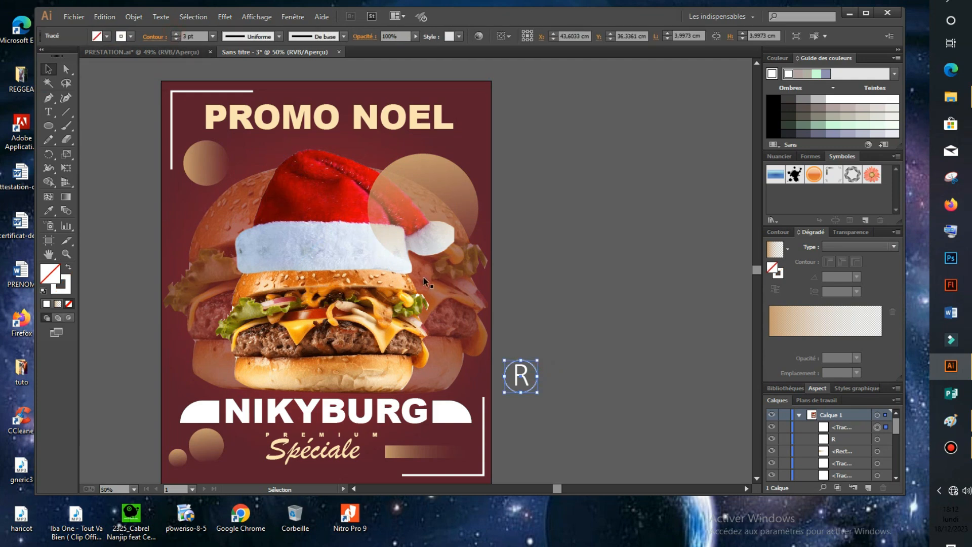
{"action": "left_click", "coordinate": [521, 379], "text": "shift"}
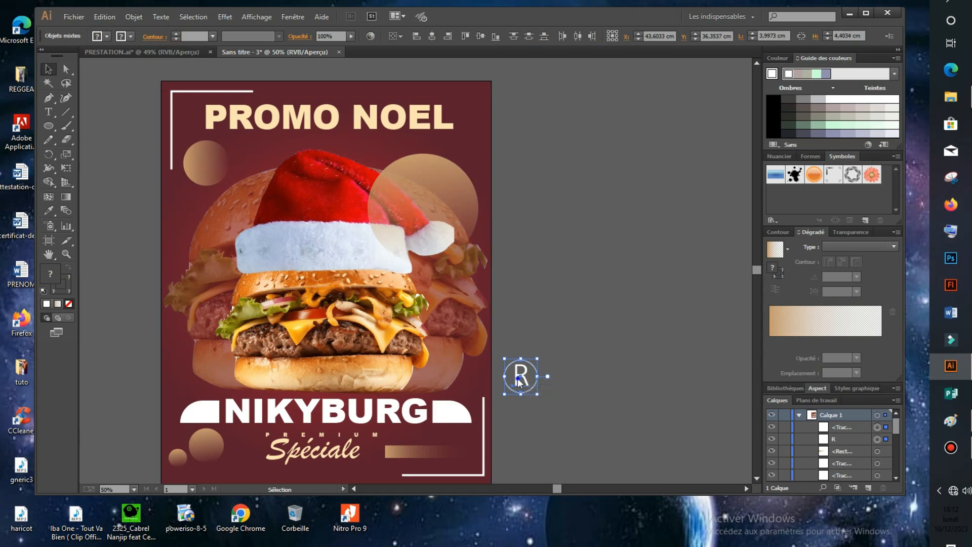
{"action": "right_click", "coordinate": [518, 378]}
{"action": "left_click", "coordinate": [586, 429]}
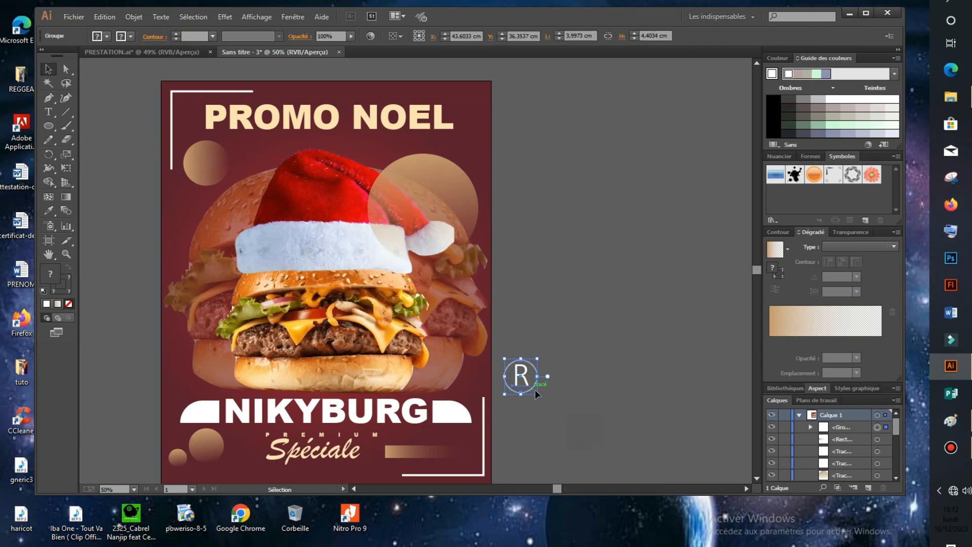
Shrink the circled R group, place it just above the white shape after NIKYBURG, and deselect it.
{"action": "left_click_drag", "start_coordinate": [538, 395], "coordinate": [459, 390]}
{"action": "left_click", "coordinate": [555, 386]}
{"action": "left_click", "coordinate": [572, 361]}
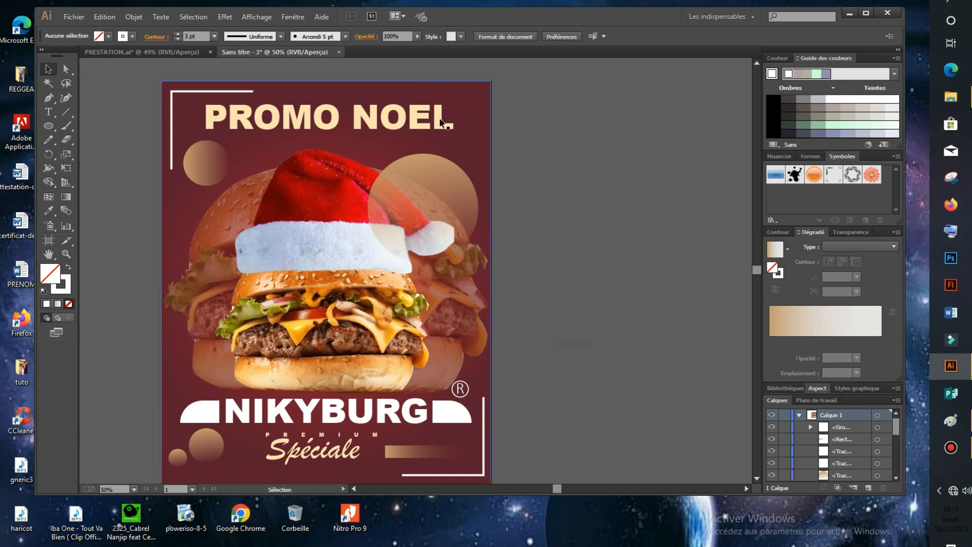
Recolour the starting stop of the poster background's radial gradient to orange-red RGB 190, 68, 45 (BE442D), and deselect the background.
{"action": "left_click", "coordinate": [476, 92]}
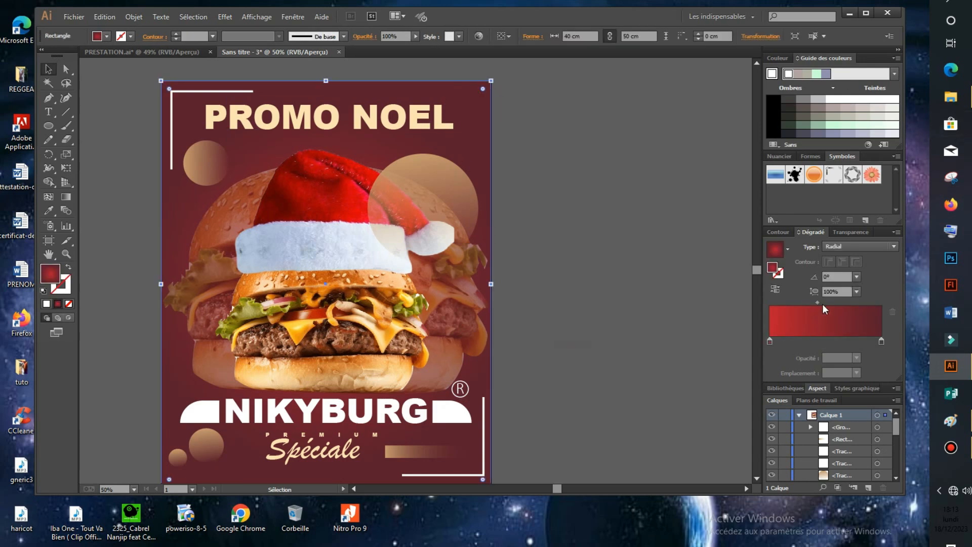
{"action": "double_click", "coordinate": [770, 341]}
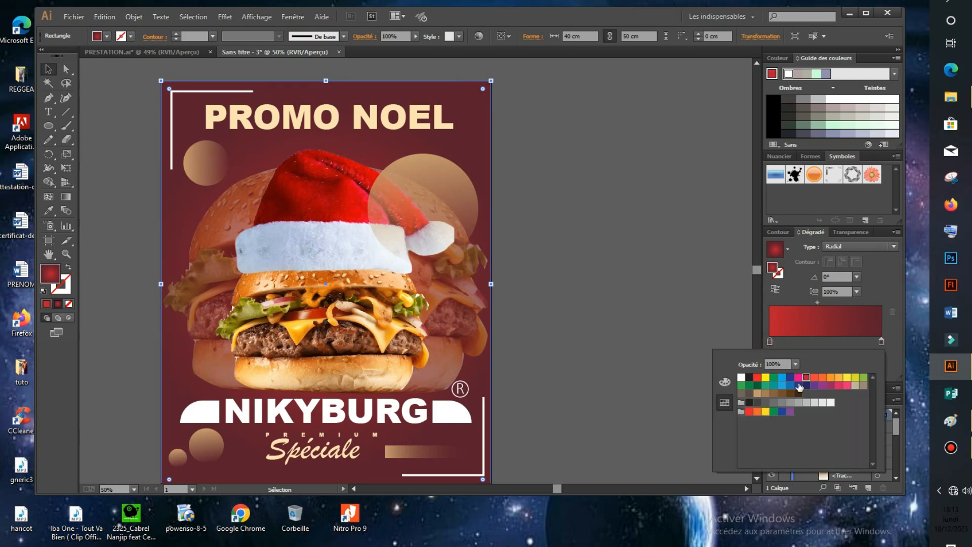
{"action": "left_click", "coordinate": [724, 382]}
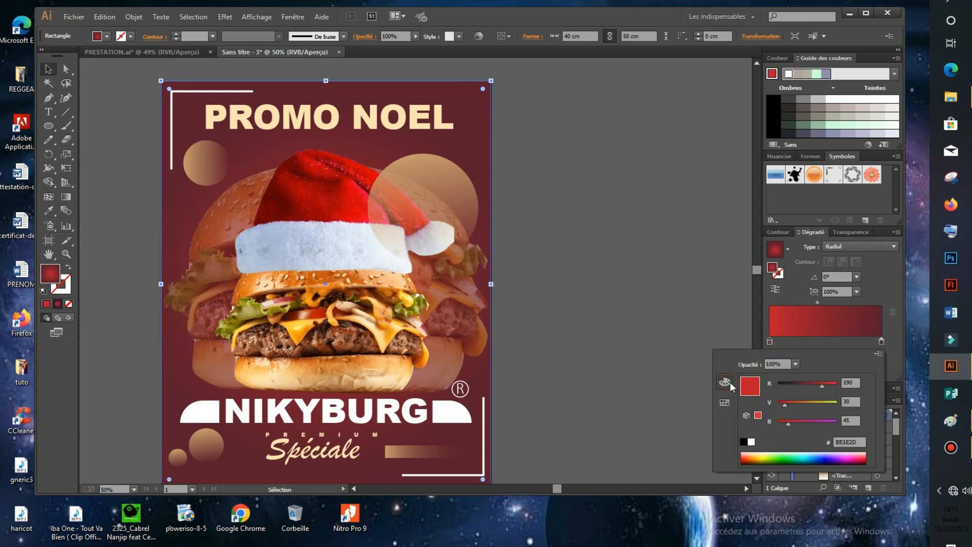
{"action": "left_click_drag", "start_coordinate": [785, 403], "coordinate": [803, 400]}
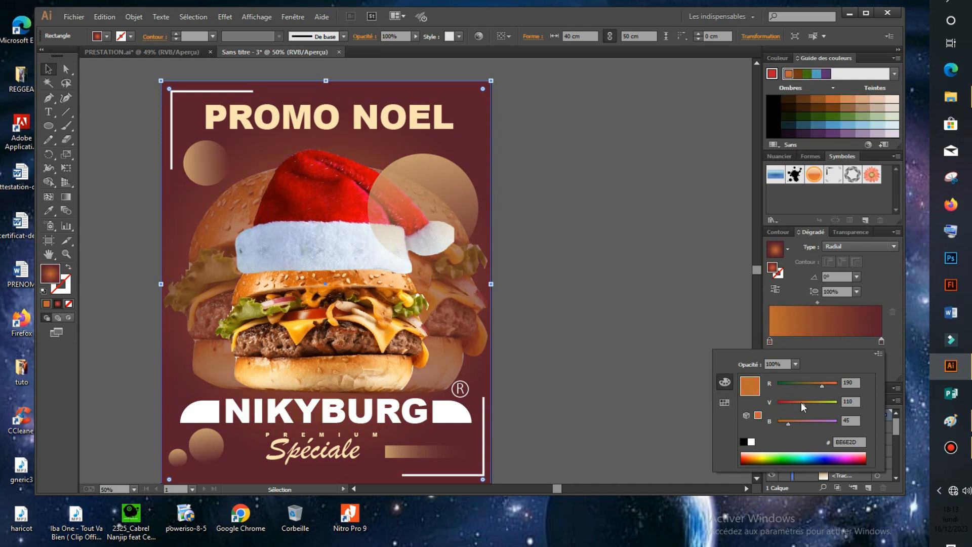
{"action": "left_click_drag", "start_coordinate": [803, 403], "coordinate": [775, 405]}
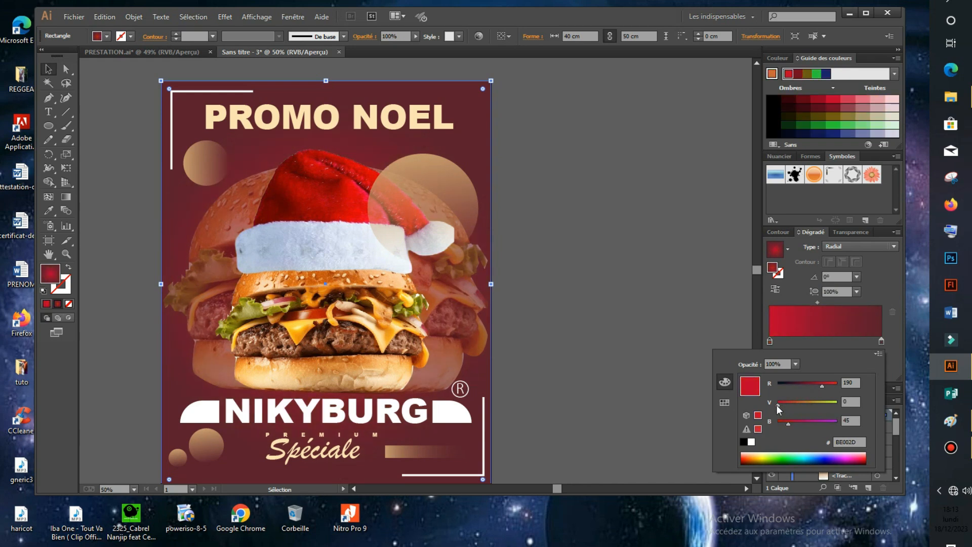
{"action": "left_click_drag", "start_coordinate": [778, 405], "coordinate": [792, 403]}
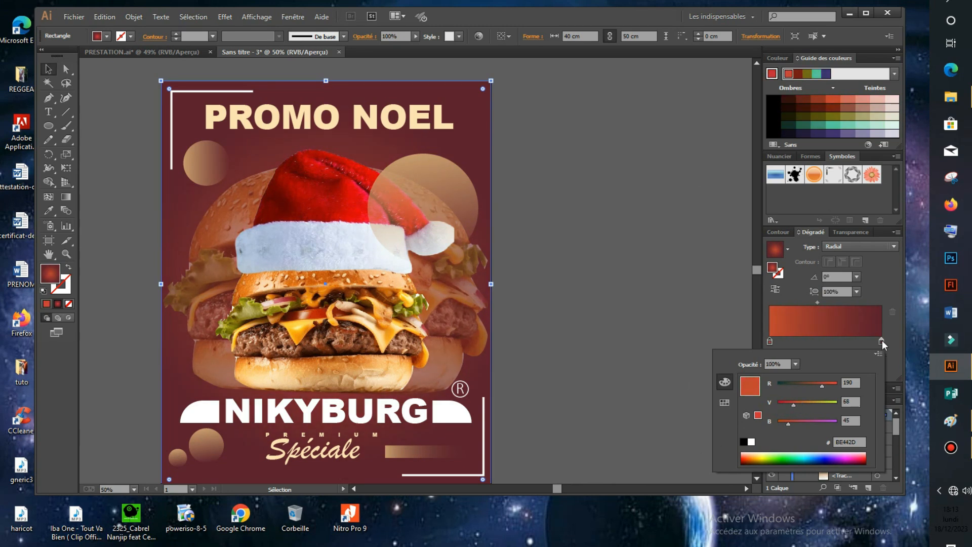
{"action": "left_click", "coordinate": [597, 242]}
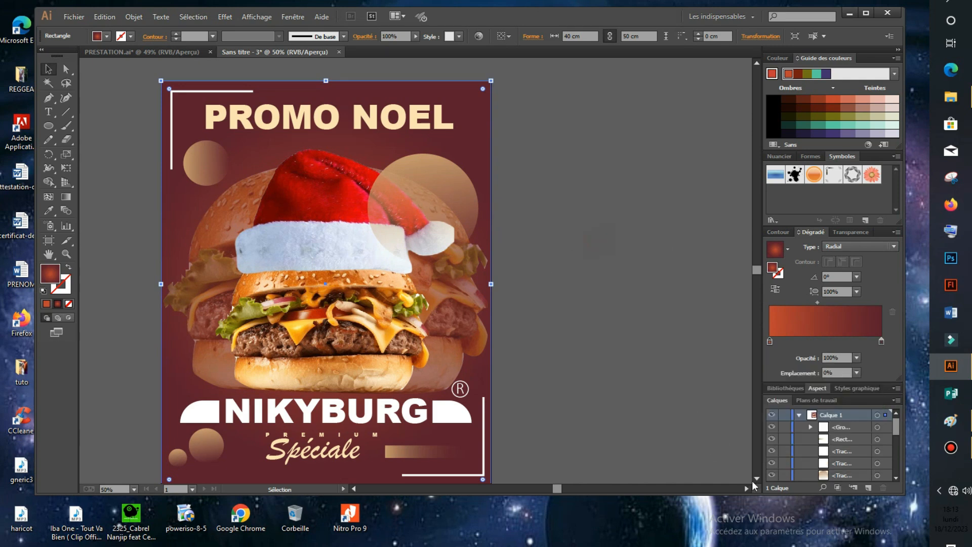
{"action": "left_click", "coordinate": [756, 478]}
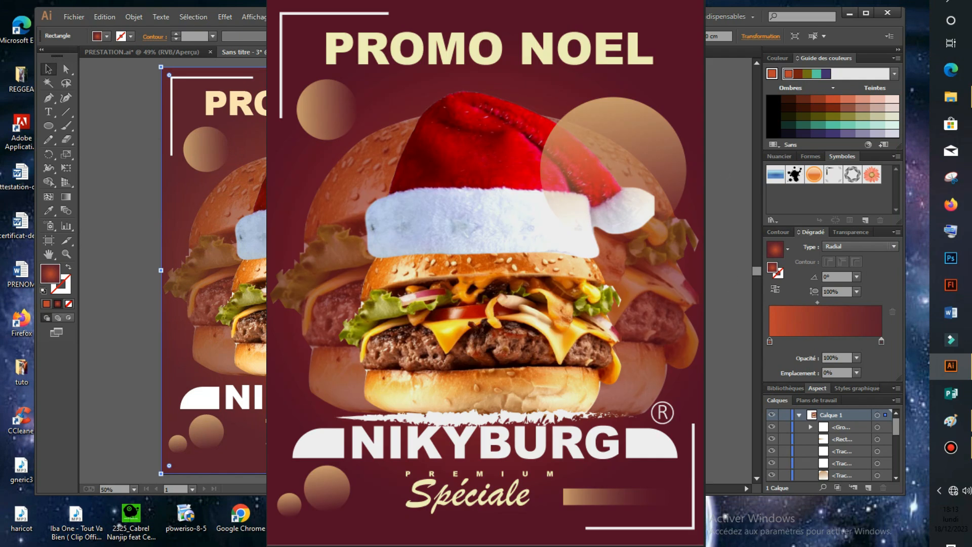
{"action": "key", "text": "ctrl+shift+a"}
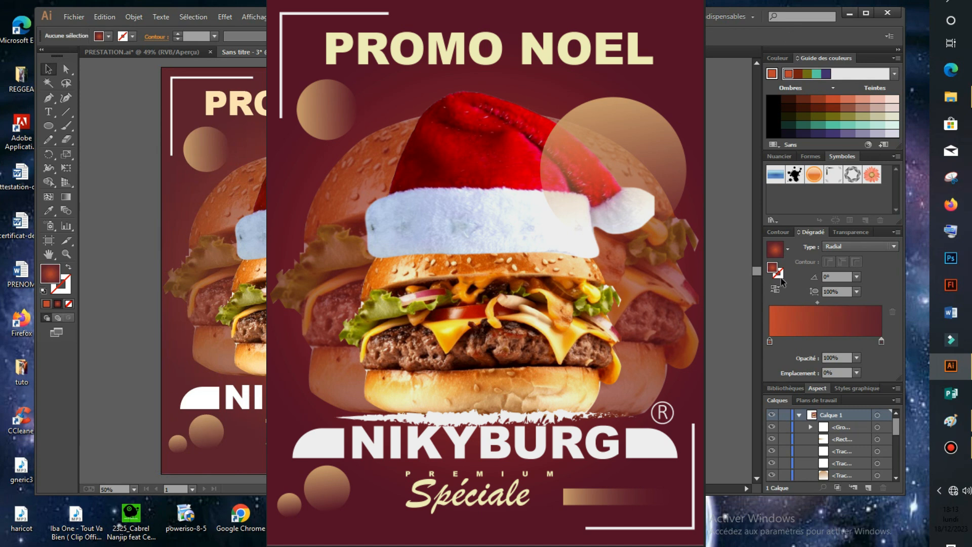